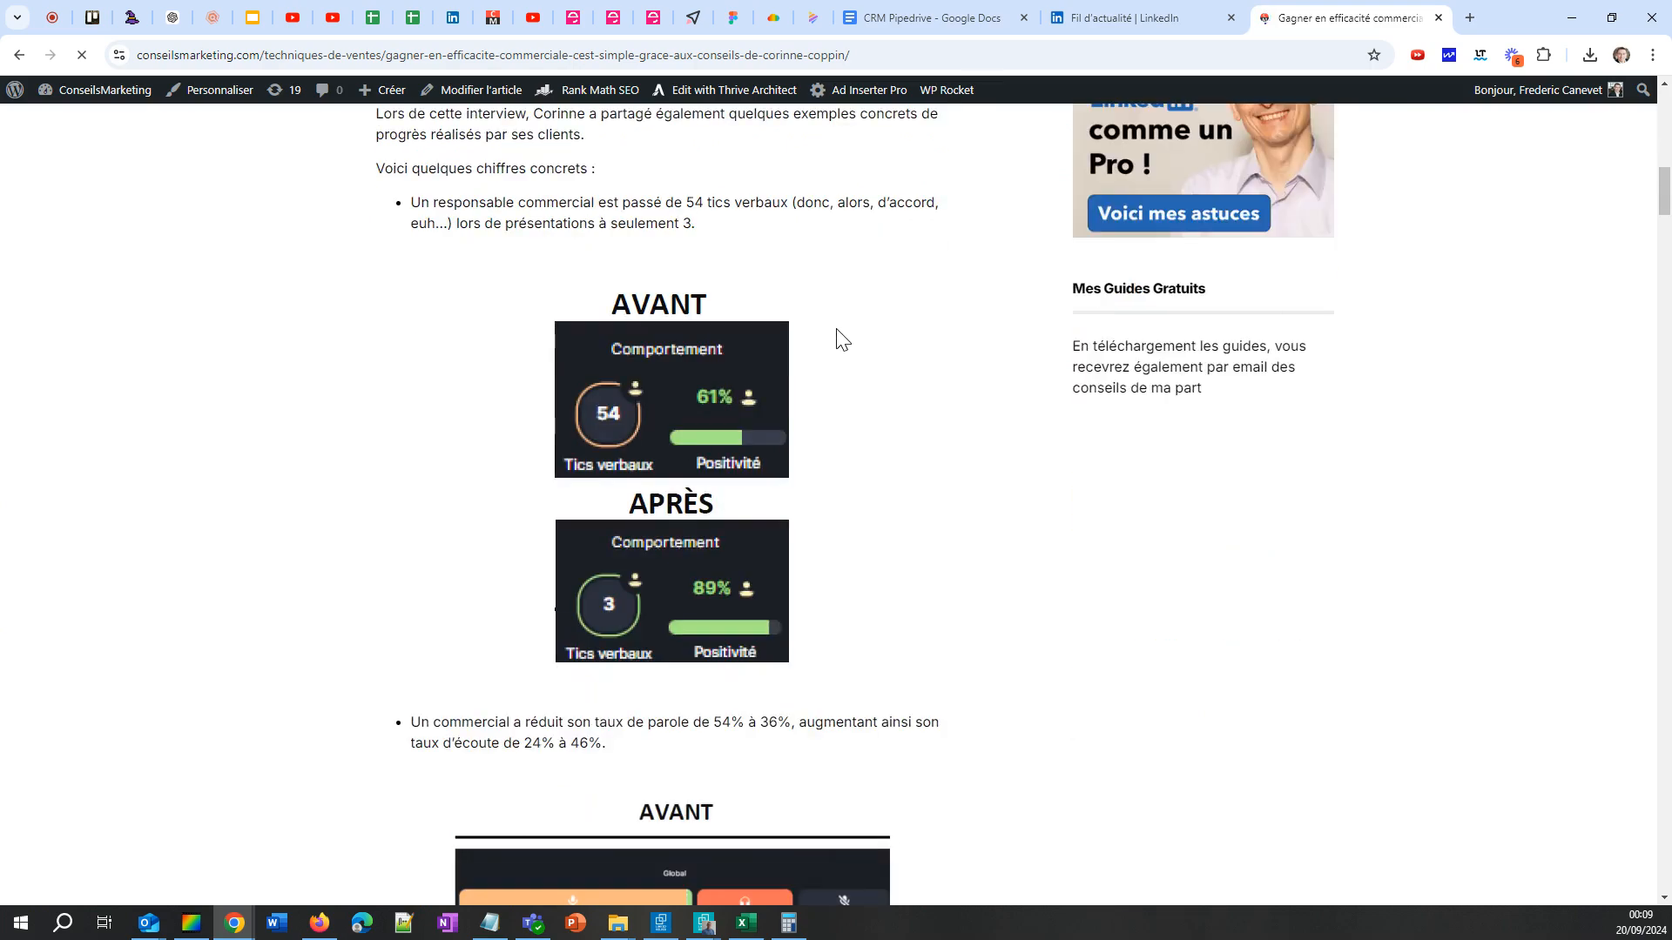
Step: Examine the infographics that illustrate the blog article on gaining sales efficiency, including active listening, DISC and product benefits
{"action": "scroll", "coordinate": [861, 361], "scroll_direction": "down", "scroll_amount": 15}
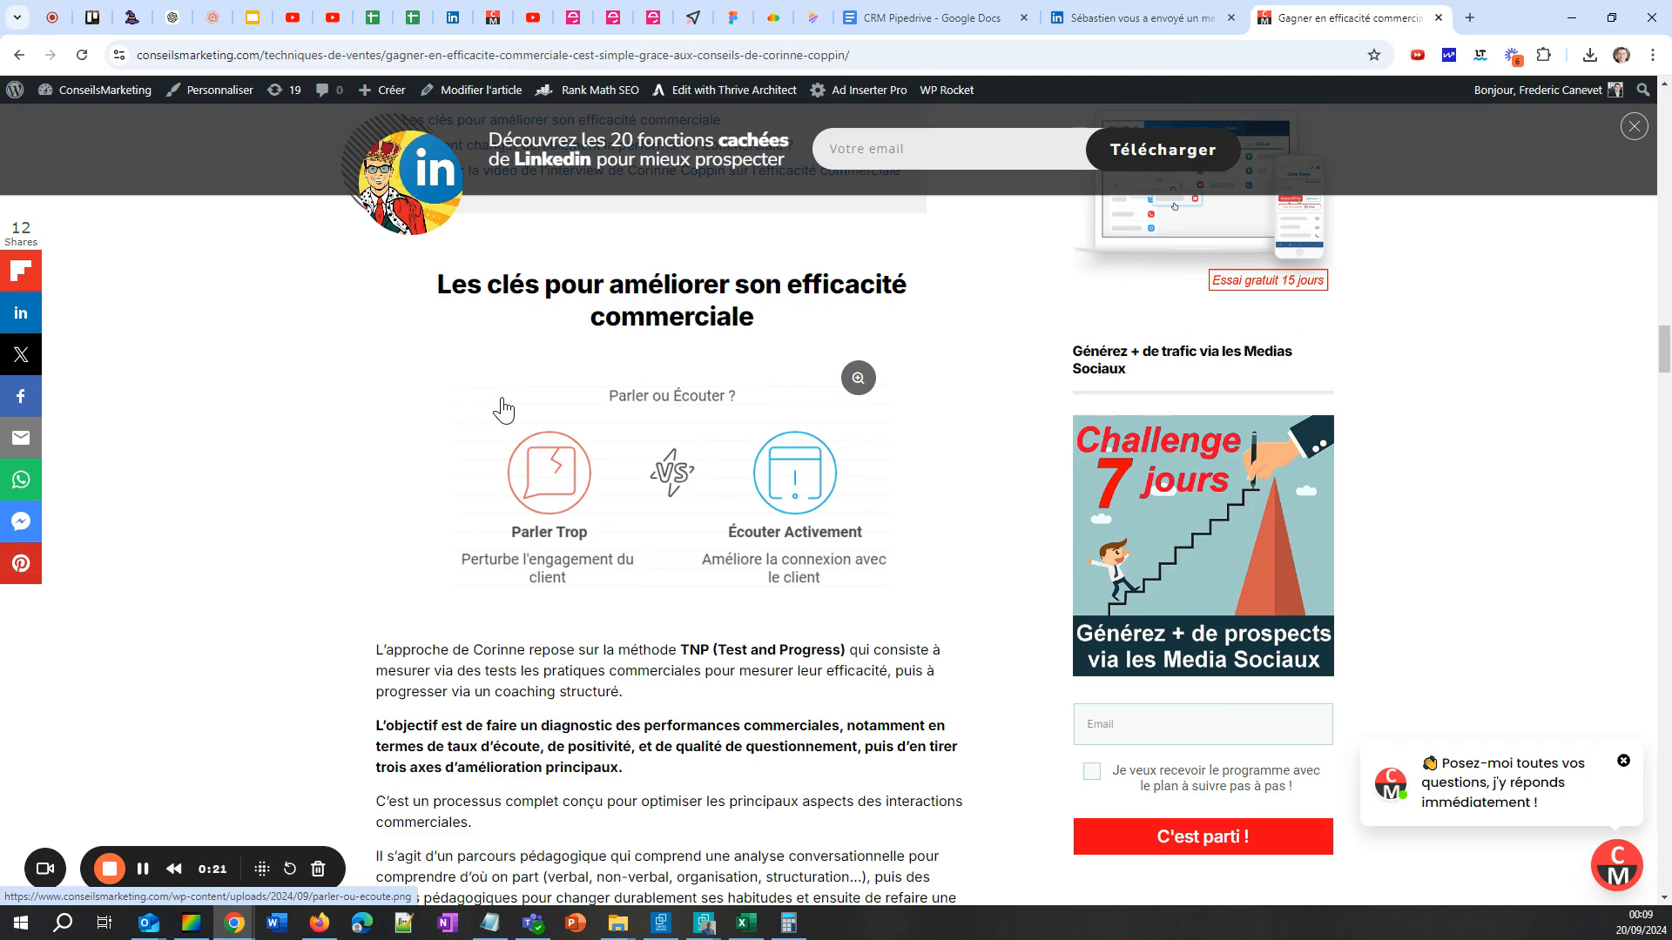
{"action": "scroll", "coordinate": [637, 409], "scroll_direction": "down", "scroll_amount": 3}
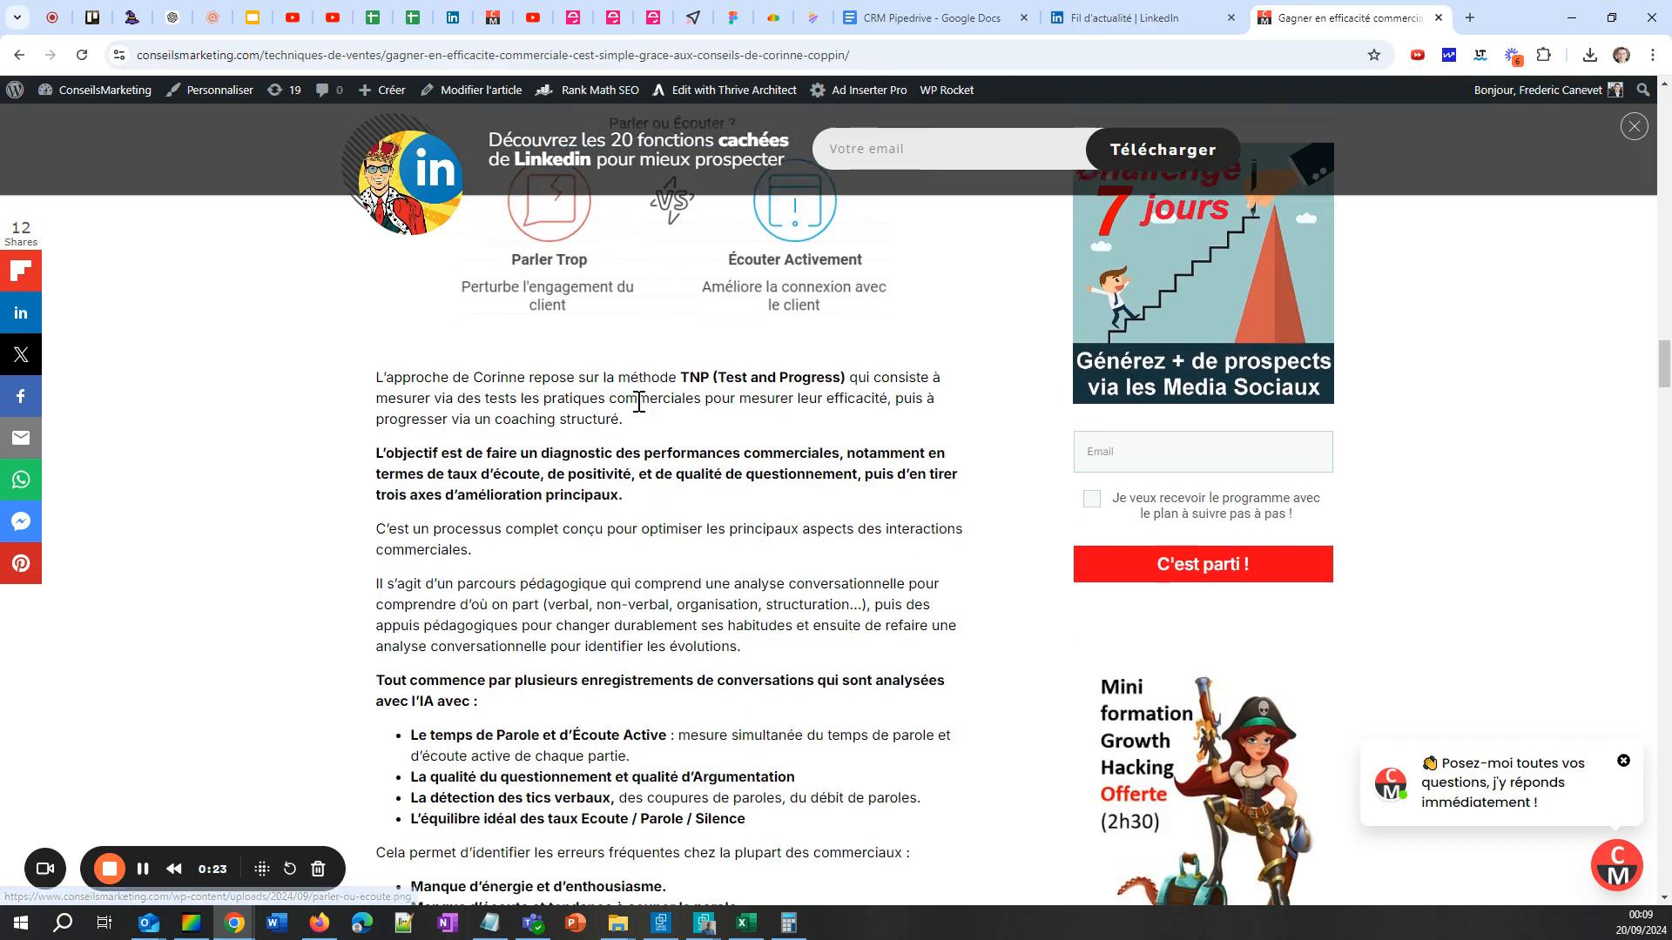
{"action": "scroll", "coordinate": [637, 409], "scroll_direction": "down", "scroll_amount": 10}
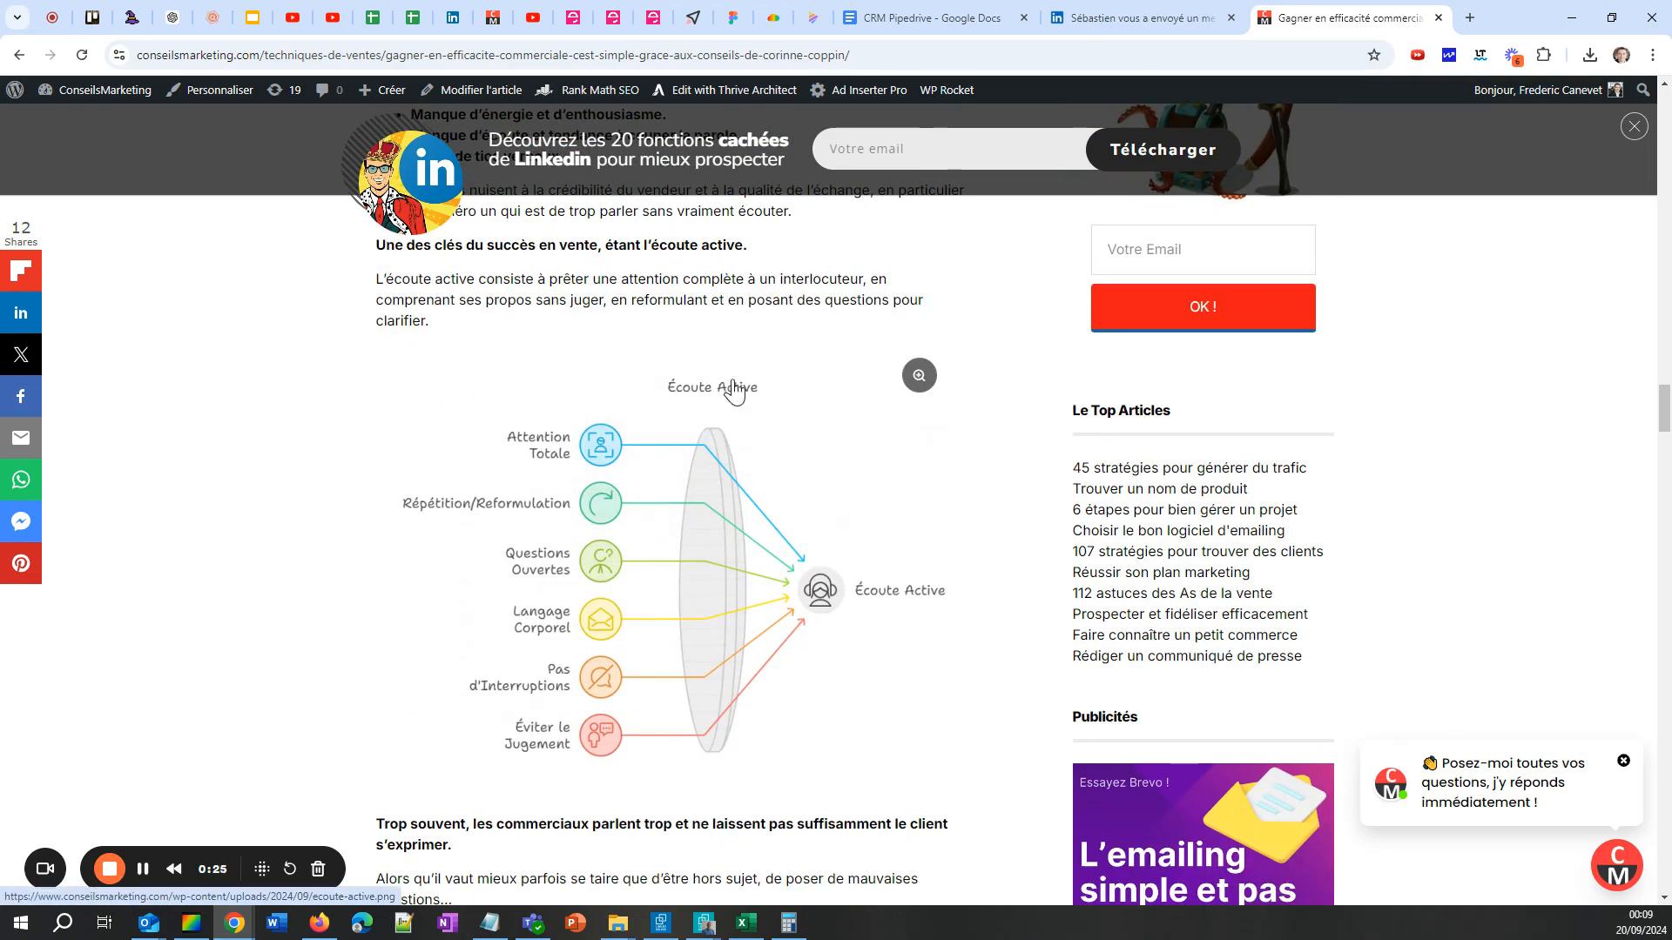
{"action": "scroll", "coordinate": [812, 670], "scroll_direction": "down", "scroll_amount": 9}
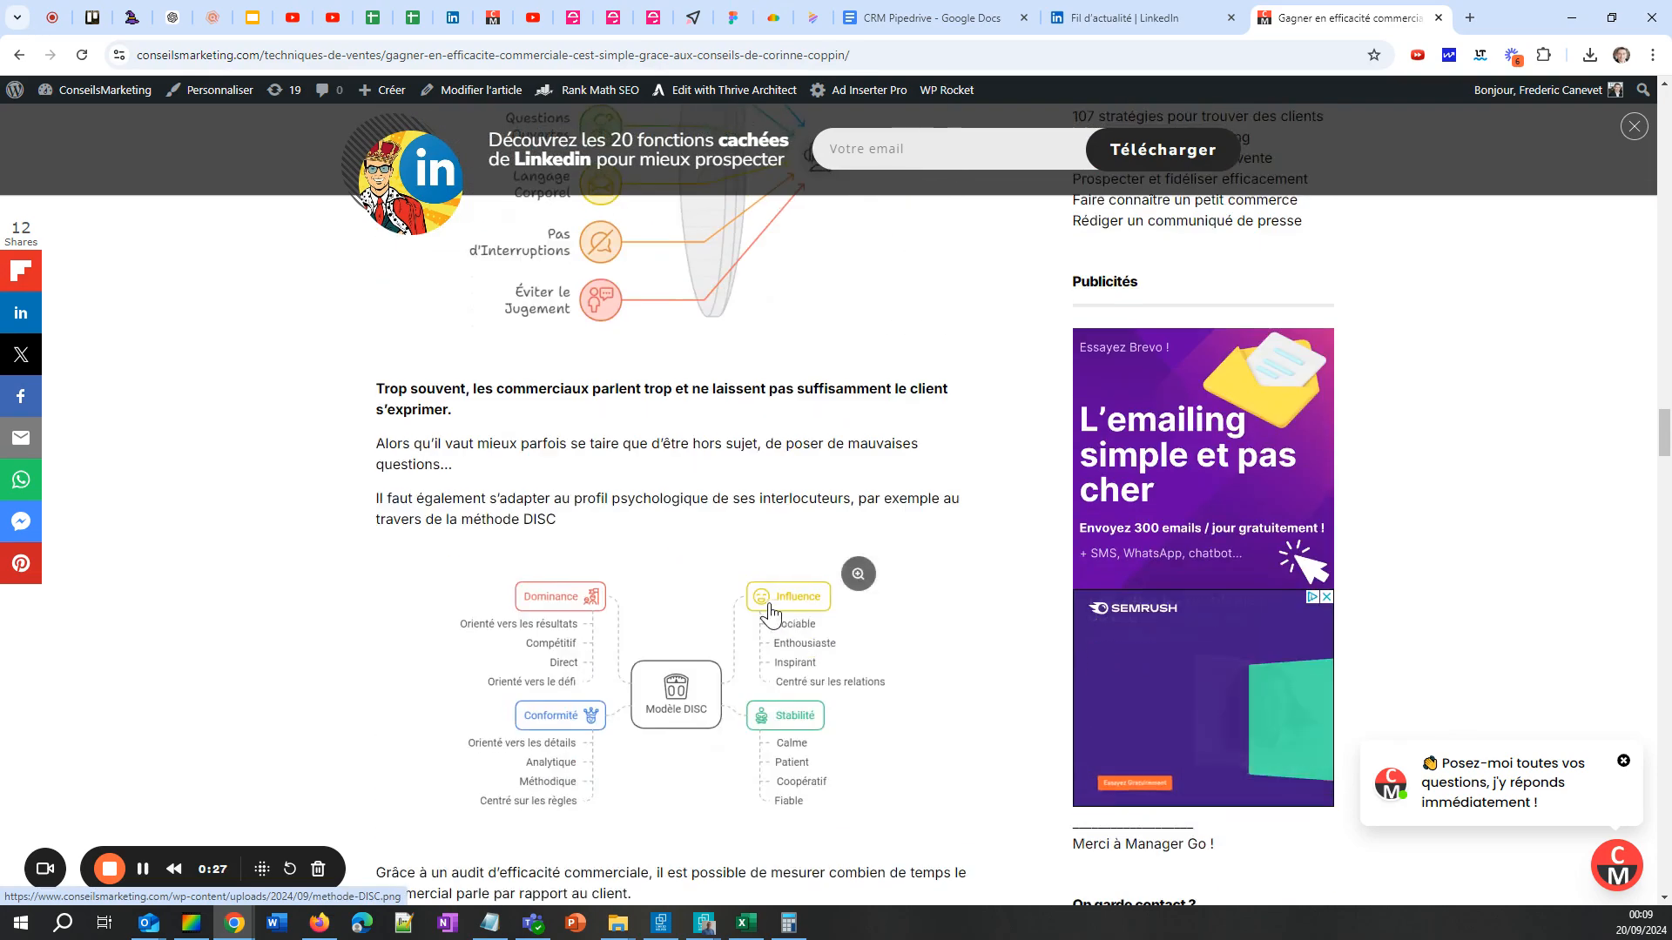
{"action": "scroll", "coordinate": [495, 433], "scroll_direction": "up", "scroll_amount": 2}
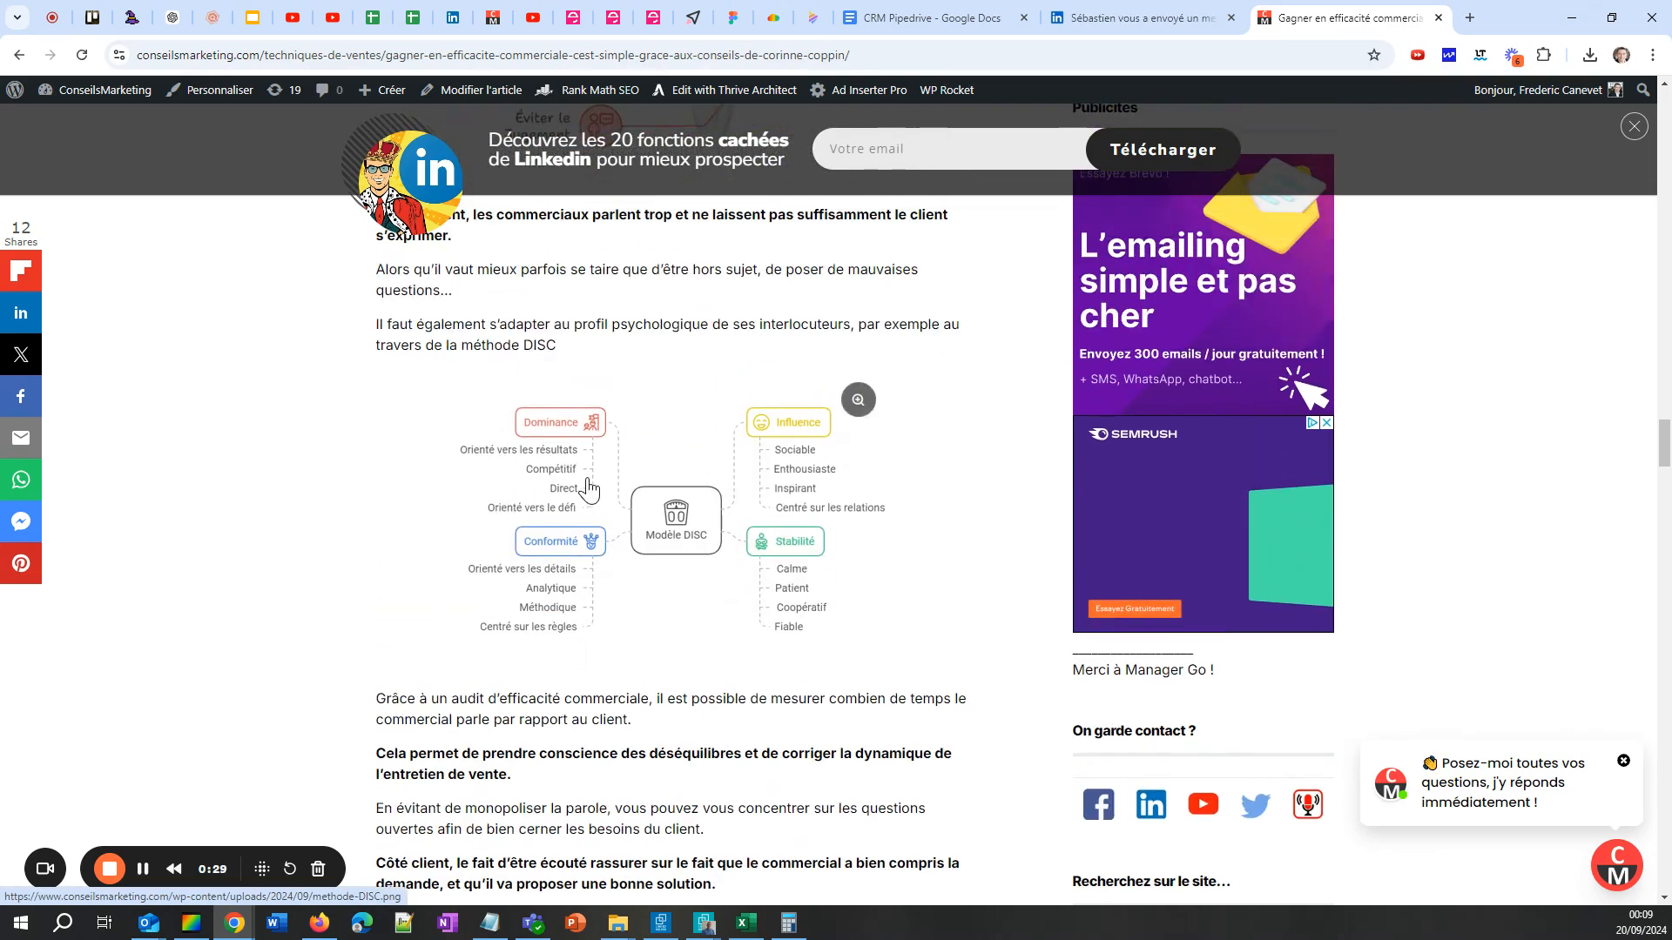
{"action": "scroll", "coordinate": [680, 592], "scroll_direction": "down", "scroll_amount": 14}
{"action": "scroll", "coordinate": [642, 545], "scroll_direction": "down", "scroll_amount": 13}
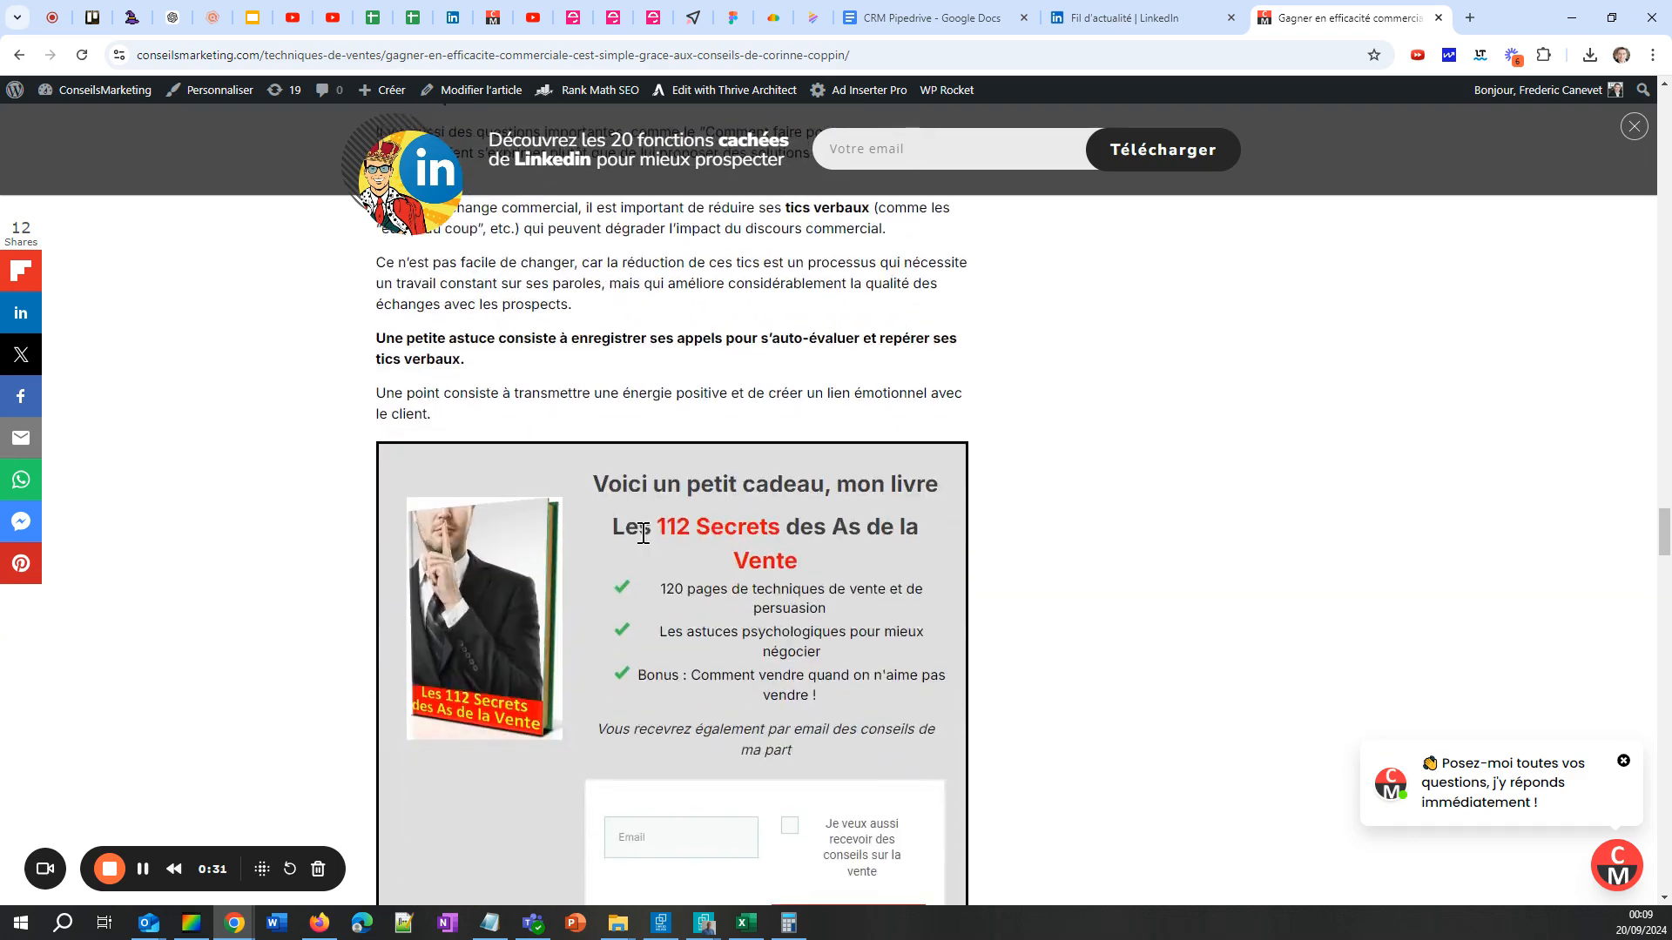
{"action": "scroll", "coordinate": [642, 532], "scroll_direction": "down", "scroll_amount": 14}
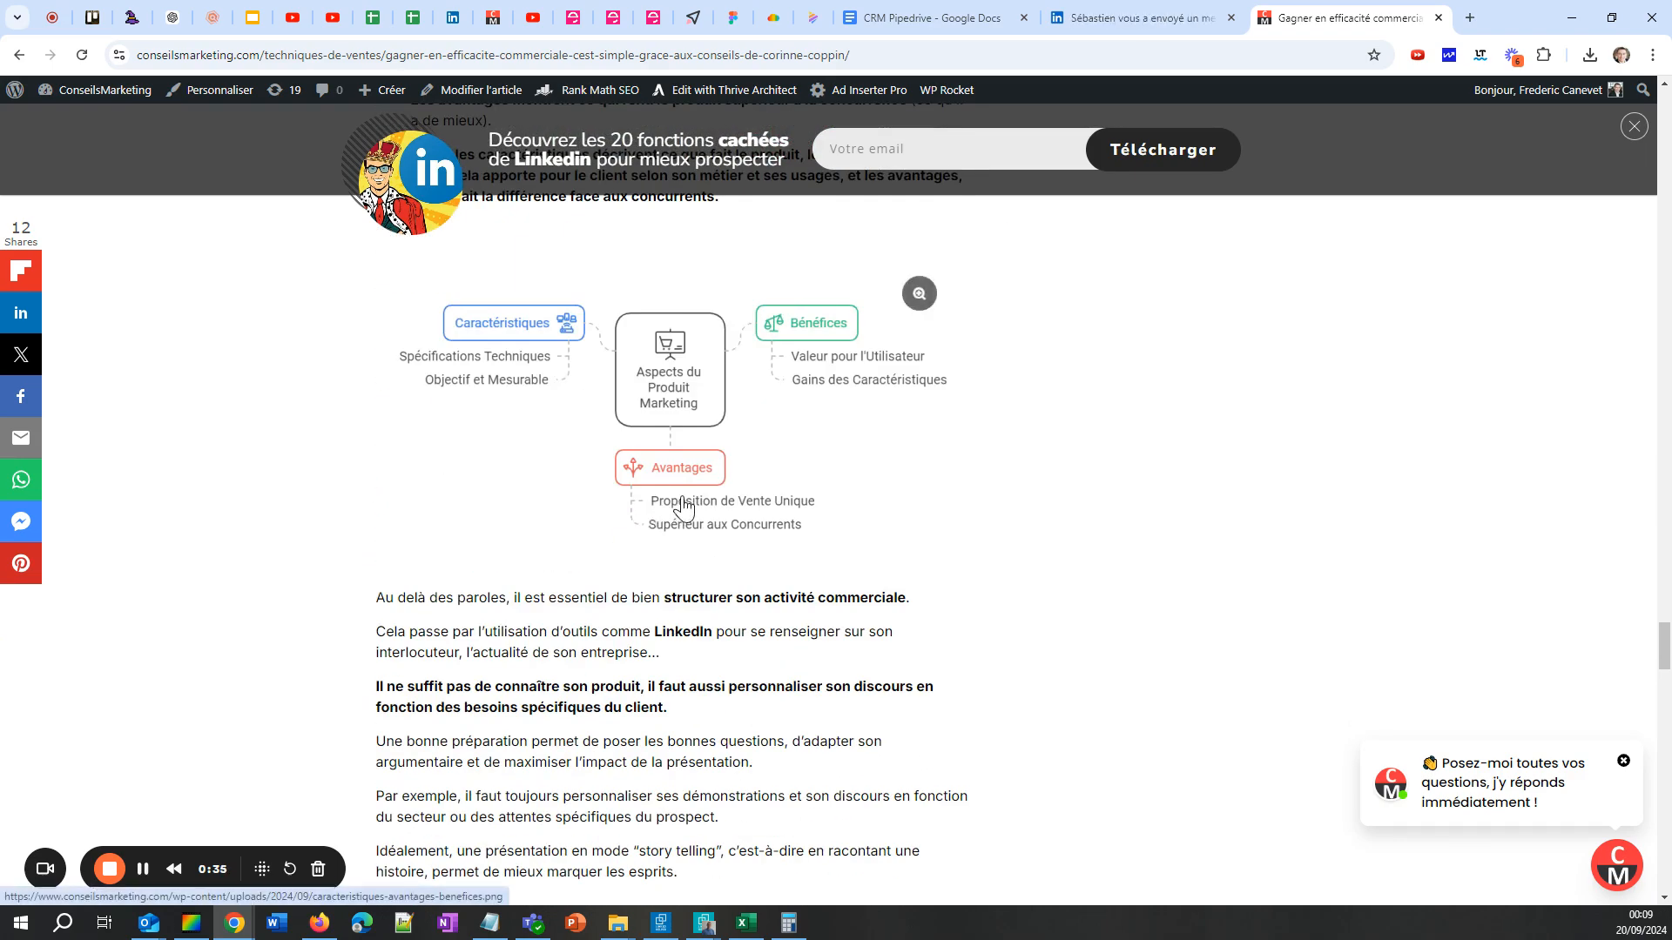
{"action": "scroll", "coordinate": [596, 479], "scroll_direction": "down", "scroll_amount": 8}
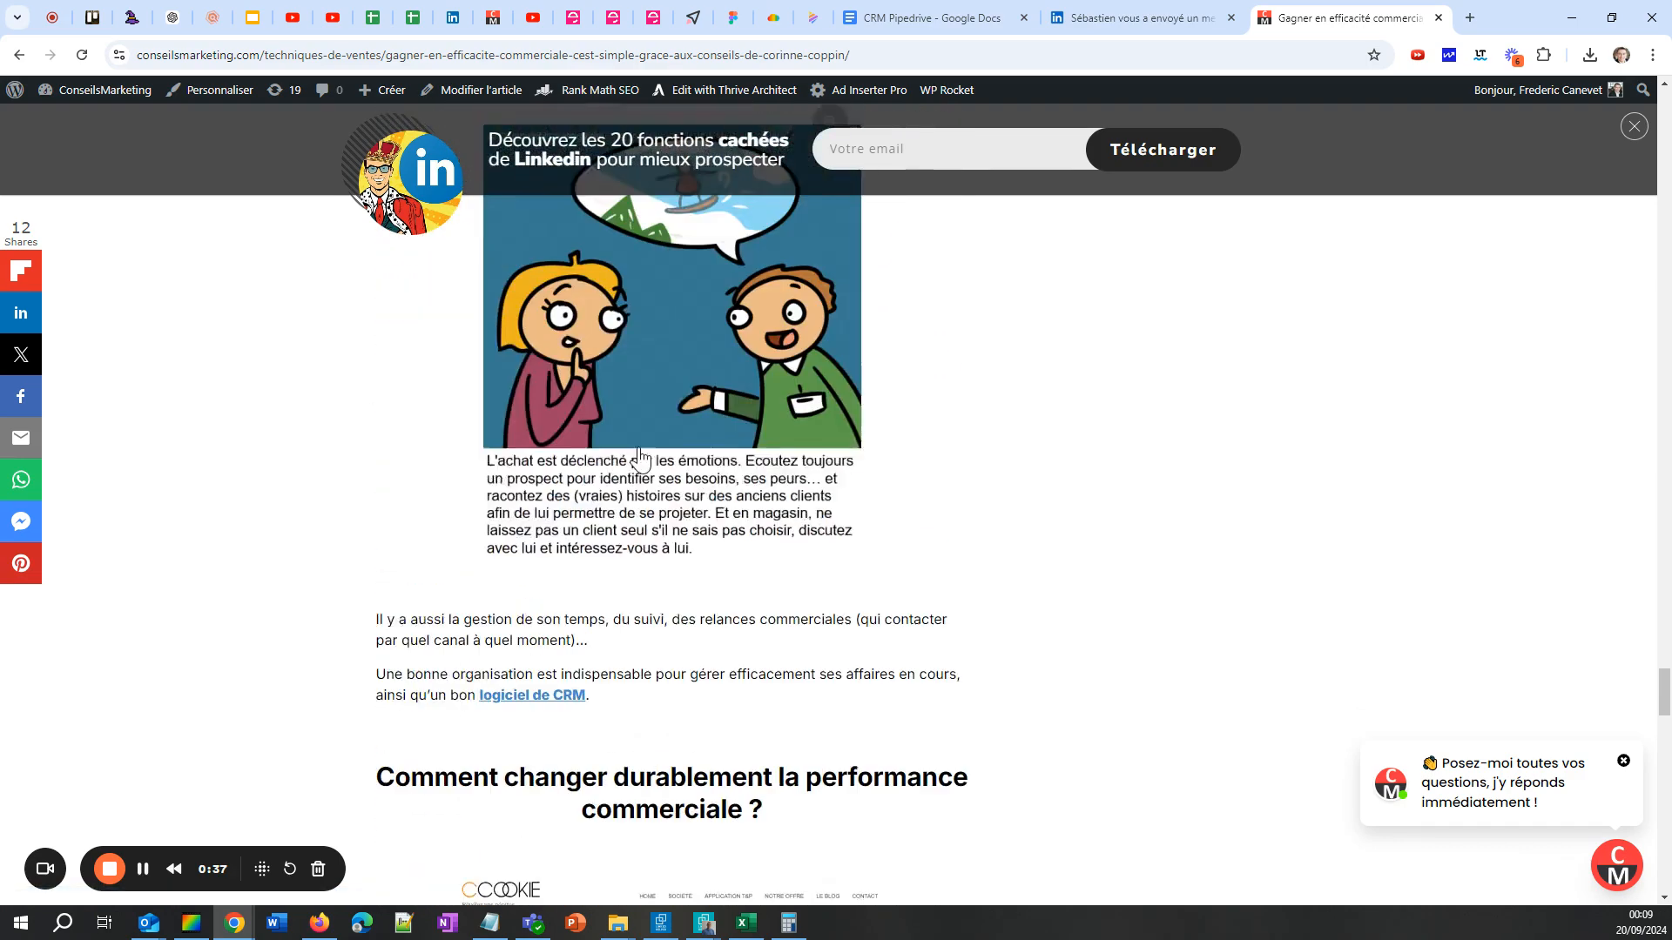
{"action": "scroll", "coordinate": [640, 360], "scroll_direction": "up", "scroll_amount": 8}
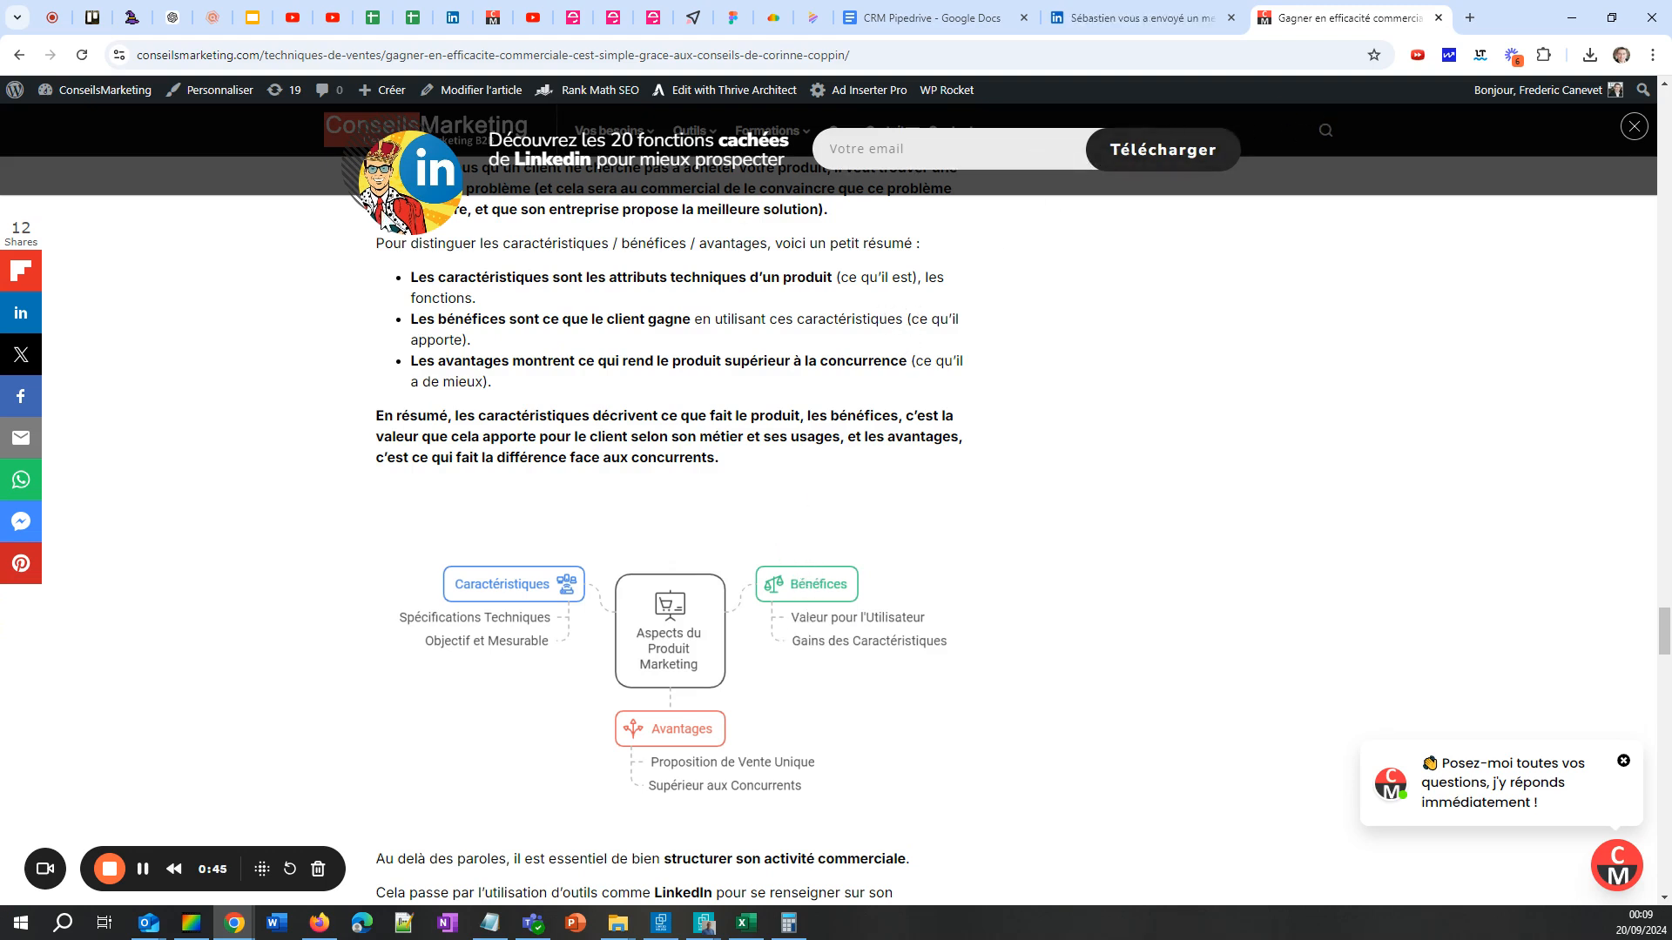
Step: Dismiss the LinkedIn guide sign-up banner and go to the ConseilsMarketing blog's home page
{"action": "left_click_drag", "start_coordinate": [1598, 133], "coordinate": [1621, 131]}
{"action": "left_click", "coordinate": [1633, 128]}
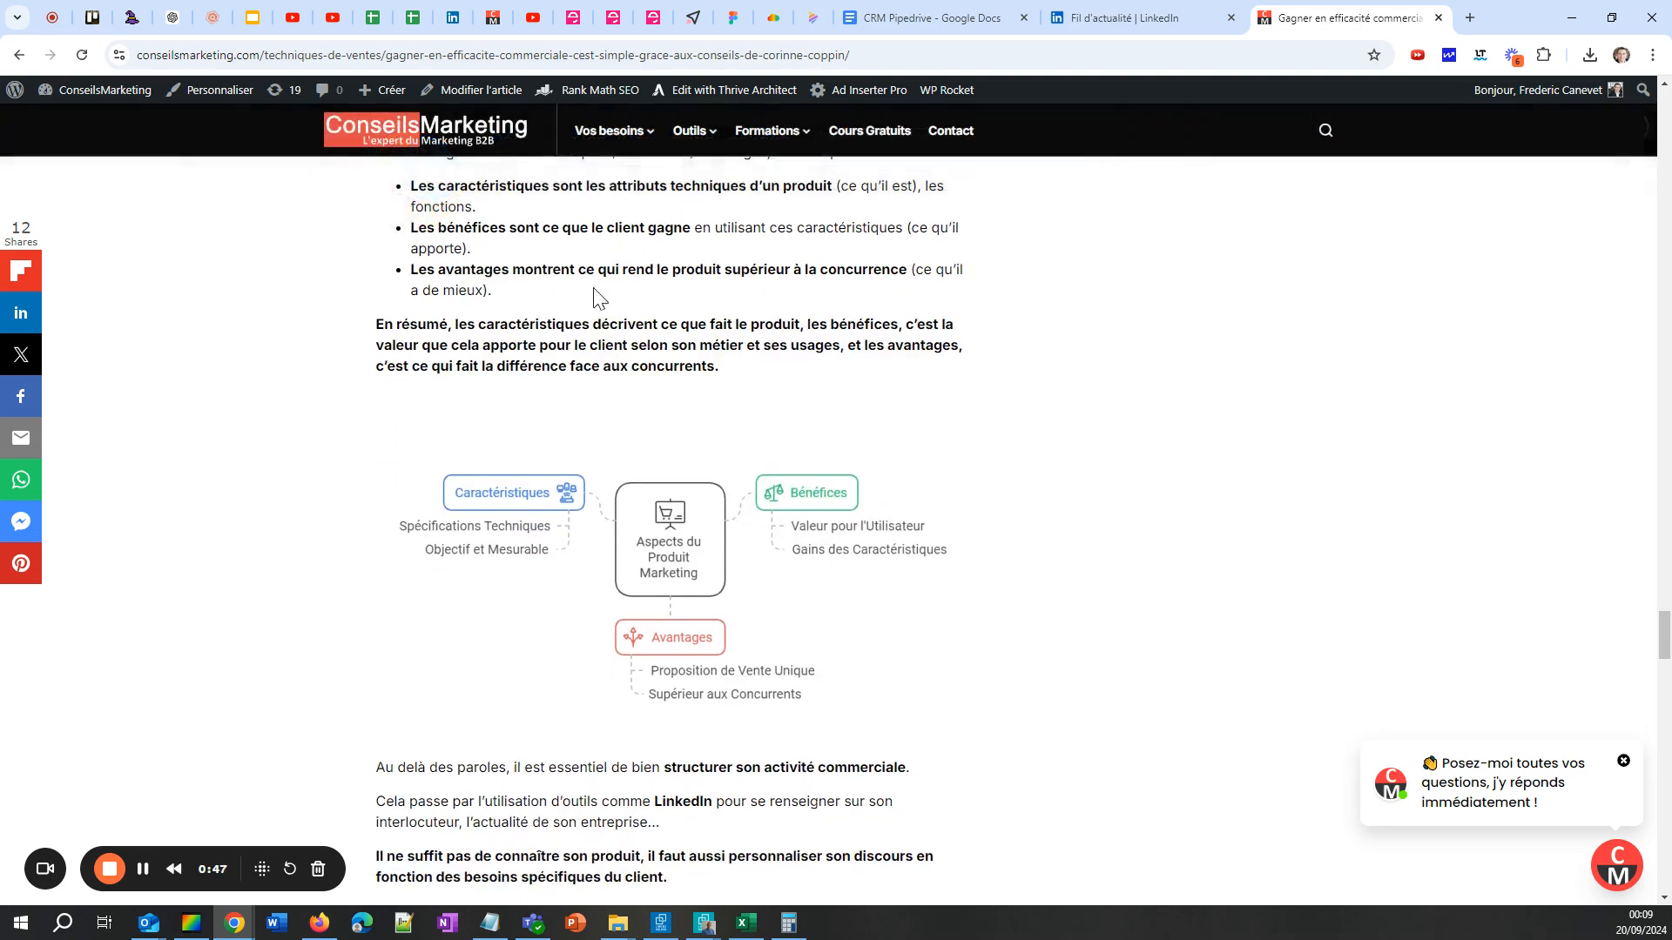
{"action": "scroll", "coordinate": [470, 130], "scroll_direction": "up", "scroll_amount": 5}
{"action": "left_click", "coordinate": [440, 125]}
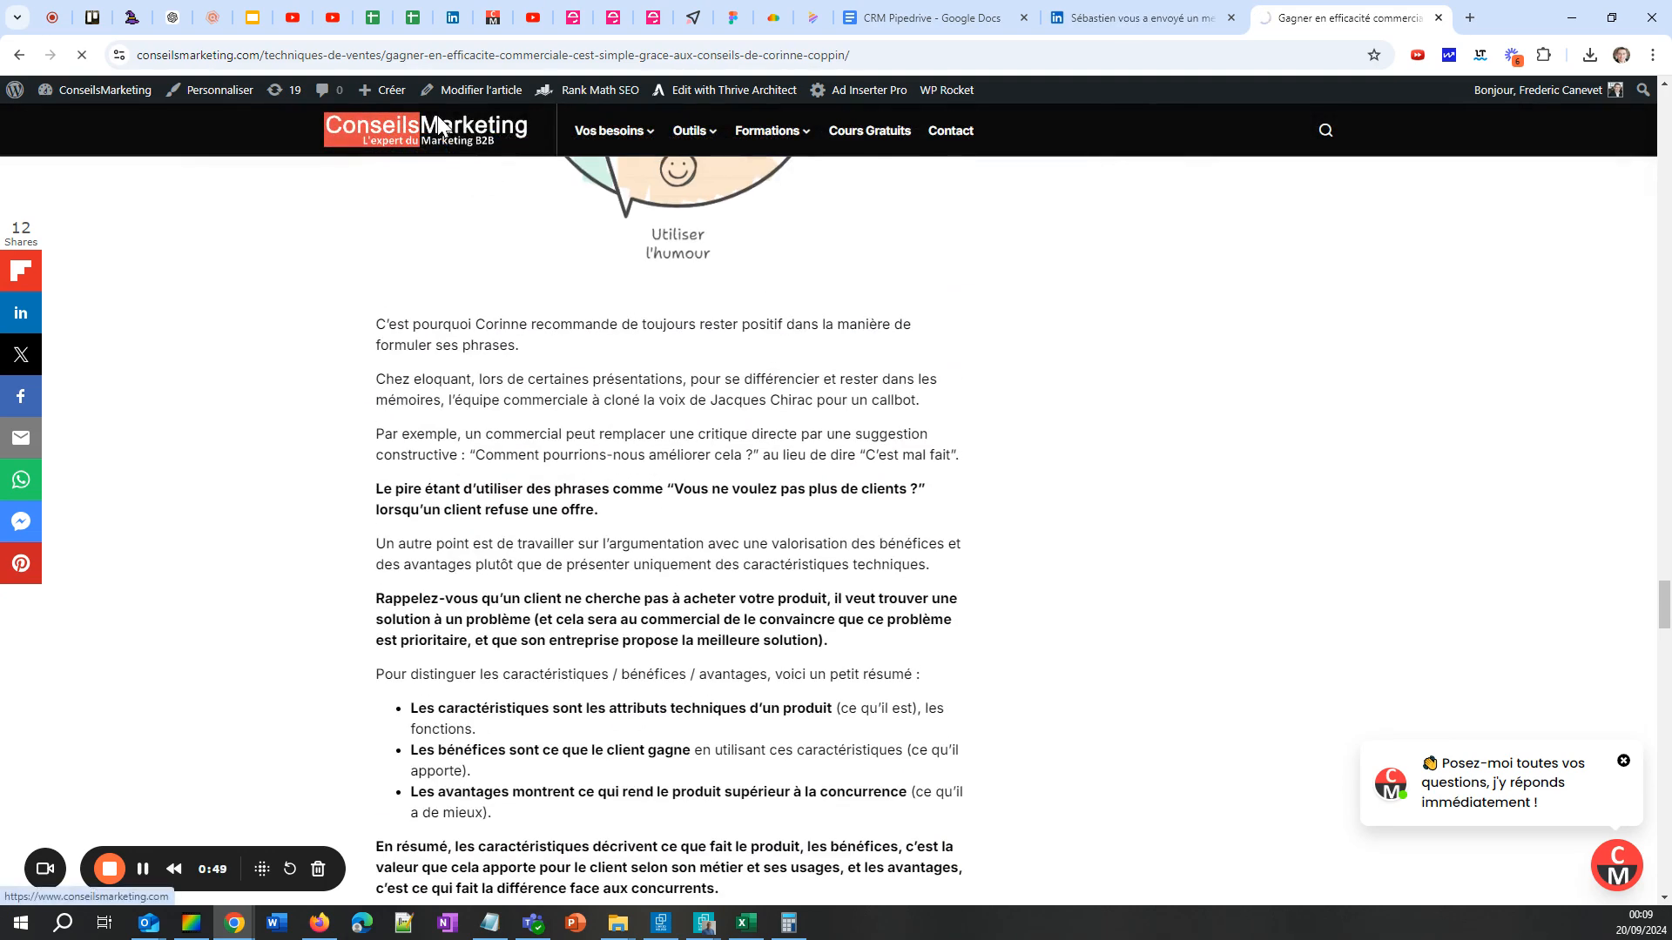
Step: Find the article "Gérer un projet, cela s'apprend" among the home page's web traffic articles and open it
{"action": "scroll", "coordinate": [851, 373], "scroll_direction": "down", "scroll_amount": 5}
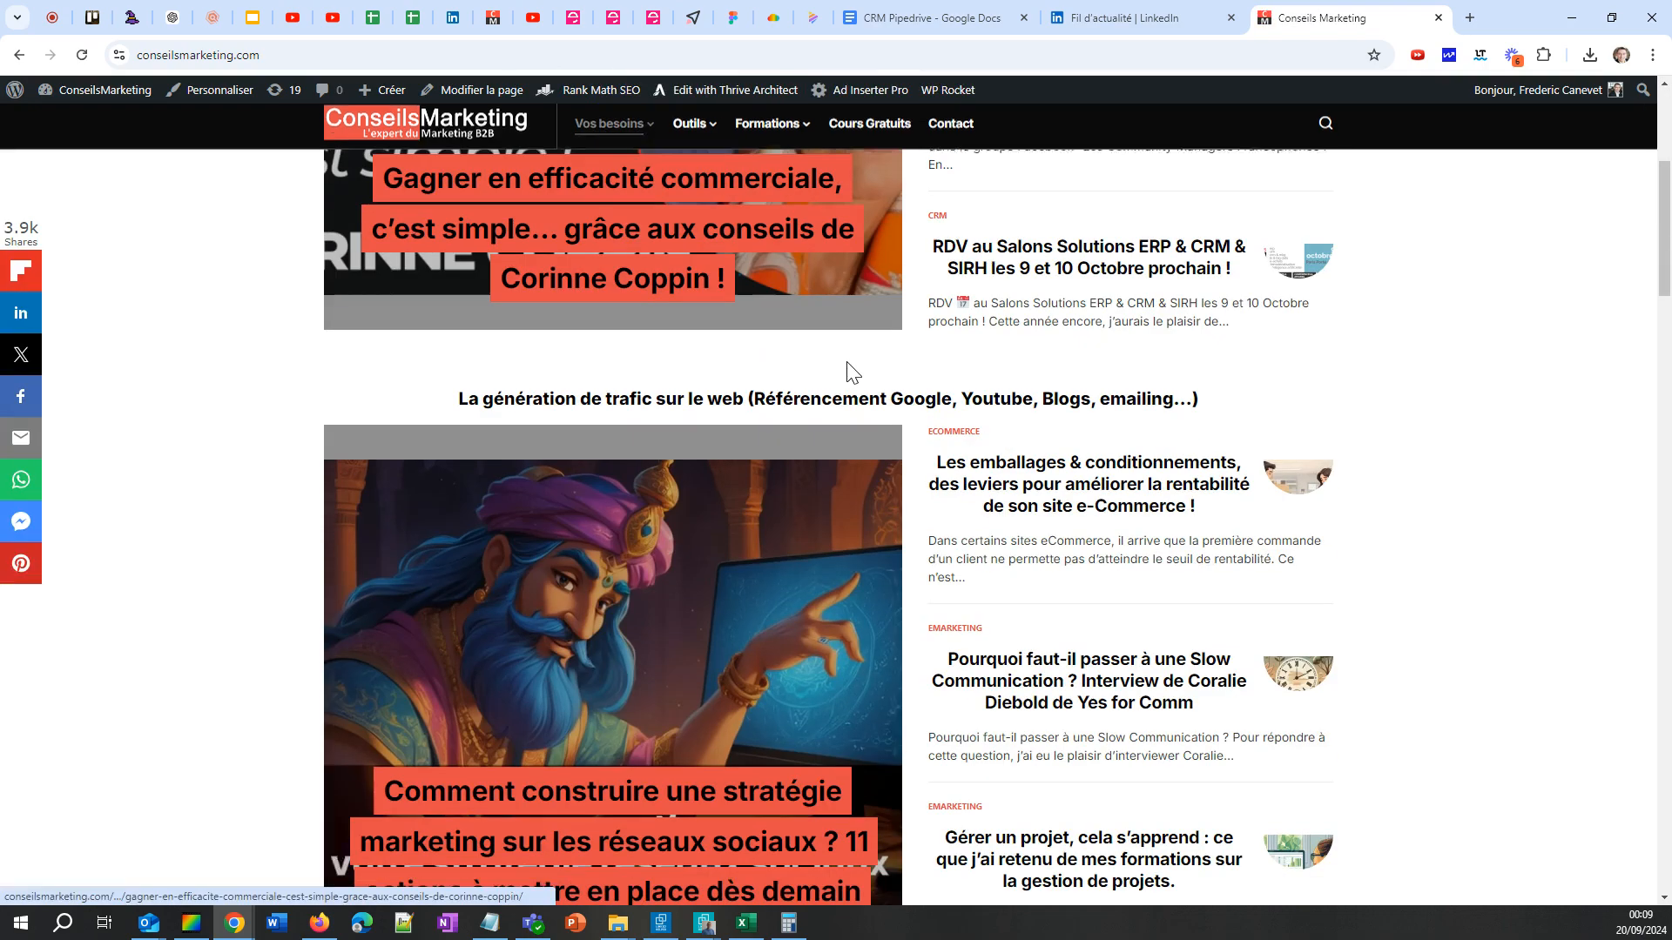
{"action": "scroll", "coordinate": [851, 373], "scroll_direction": "up", "scroll_amount": 4}
{"action": "scroll", "coordinate": [875, 370], "scroll_direction": "up", "scroll_amount": 1}
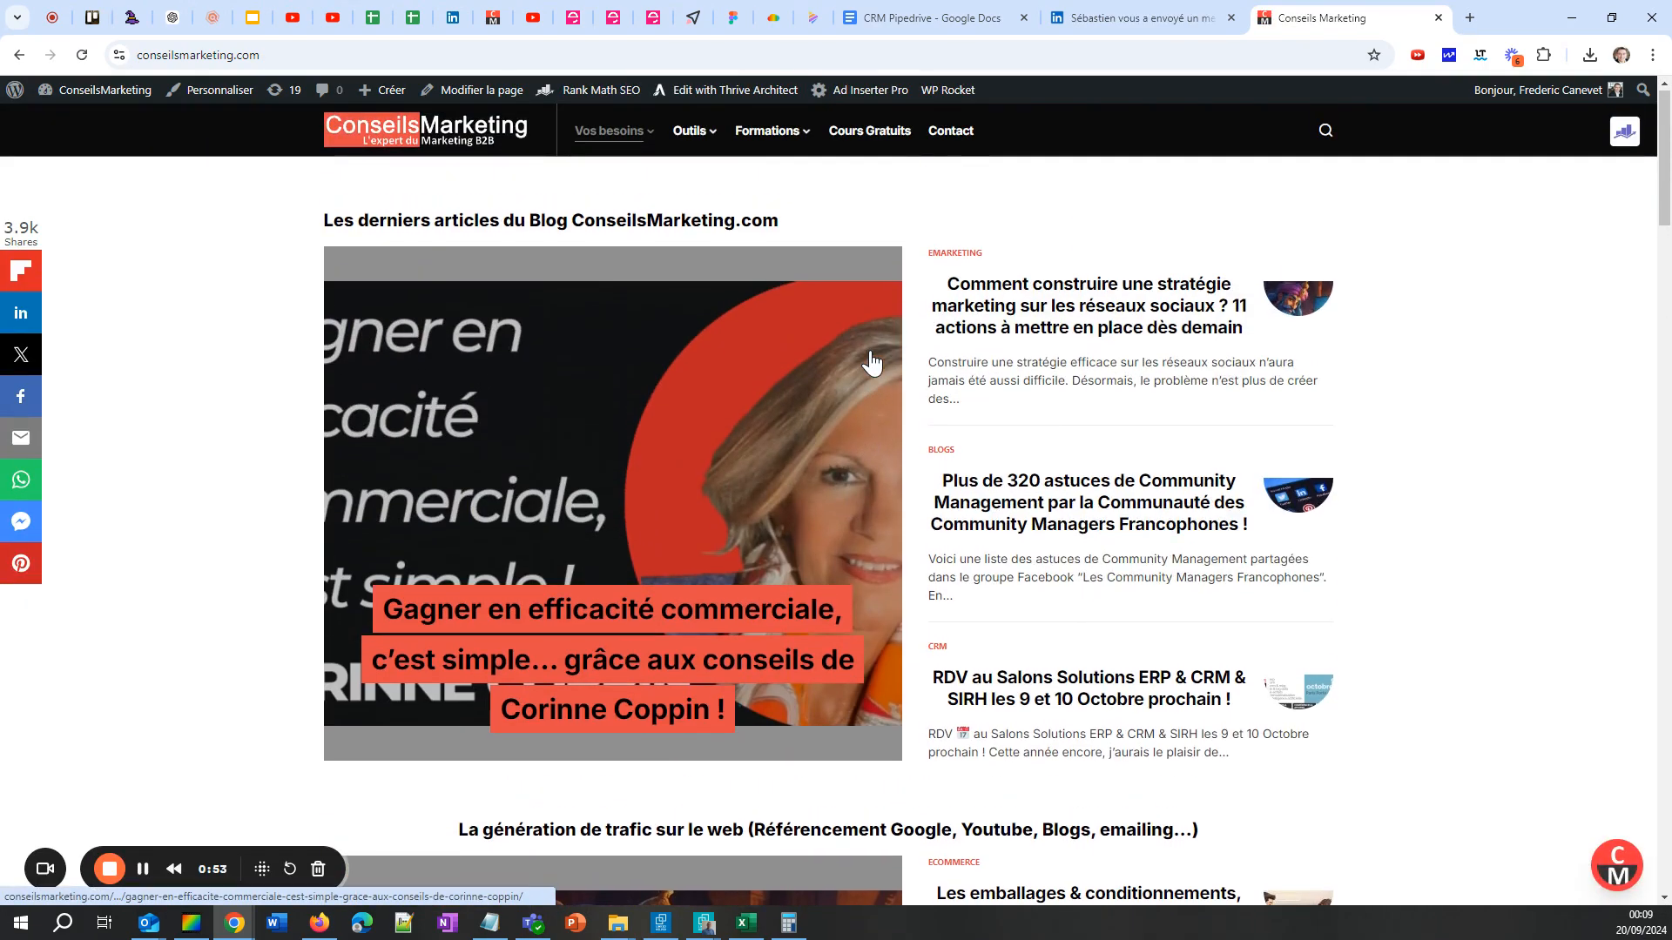
{"action": "scroll", "coordinate": [990, 429], "scroll_direction": "down", "scroll_amount": 8}
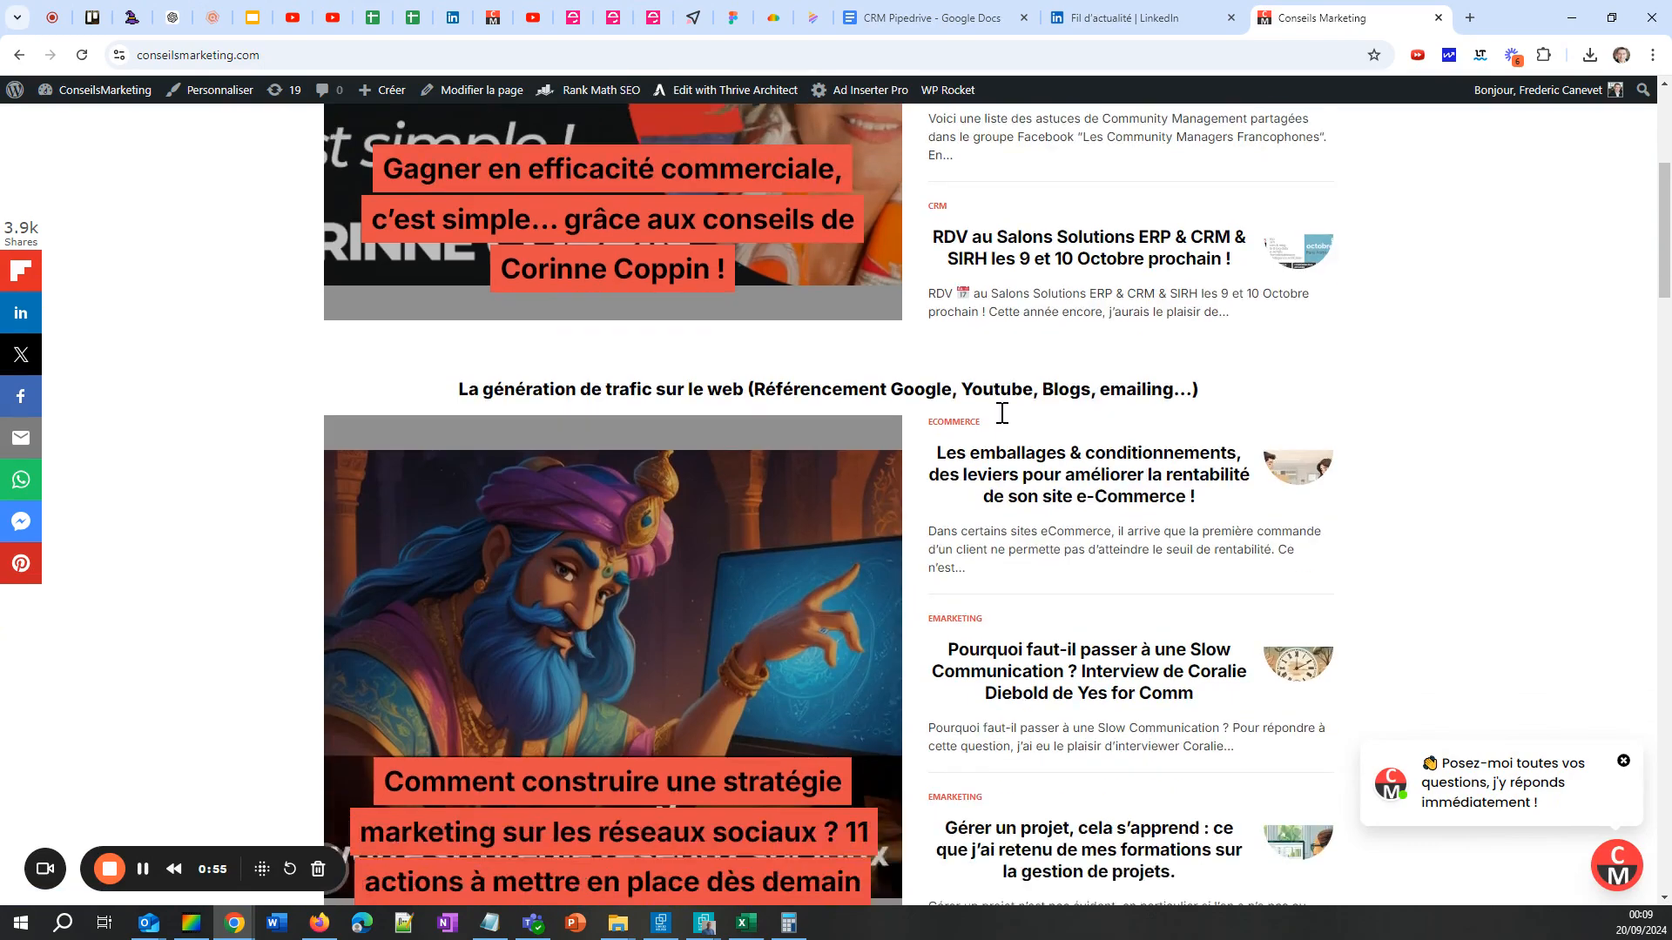
{"action": "scroll", "coordinate": [1033, 478], "scroll_direction": "down", "scroll_amount": 1}
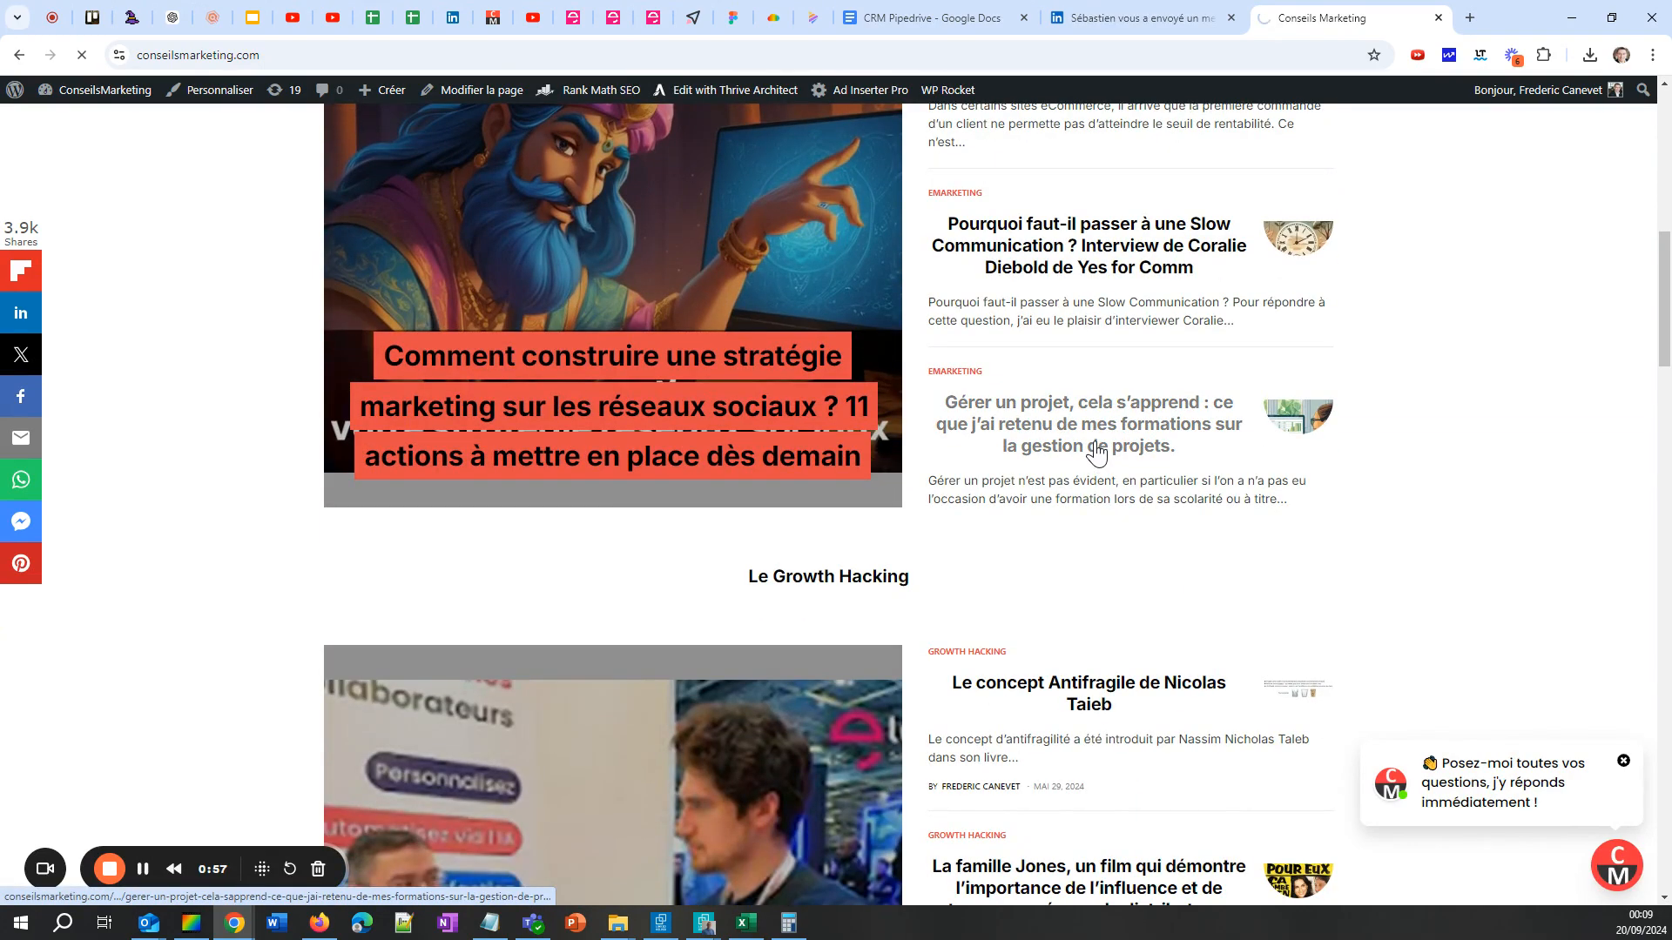
Step: Highlight the five numbered section titles in the project management article's "Sommaire de l'article"
{"action": "scroll", "coordinate": [661, 462], "scroll_direction": "down", "scroll_amount": 11}
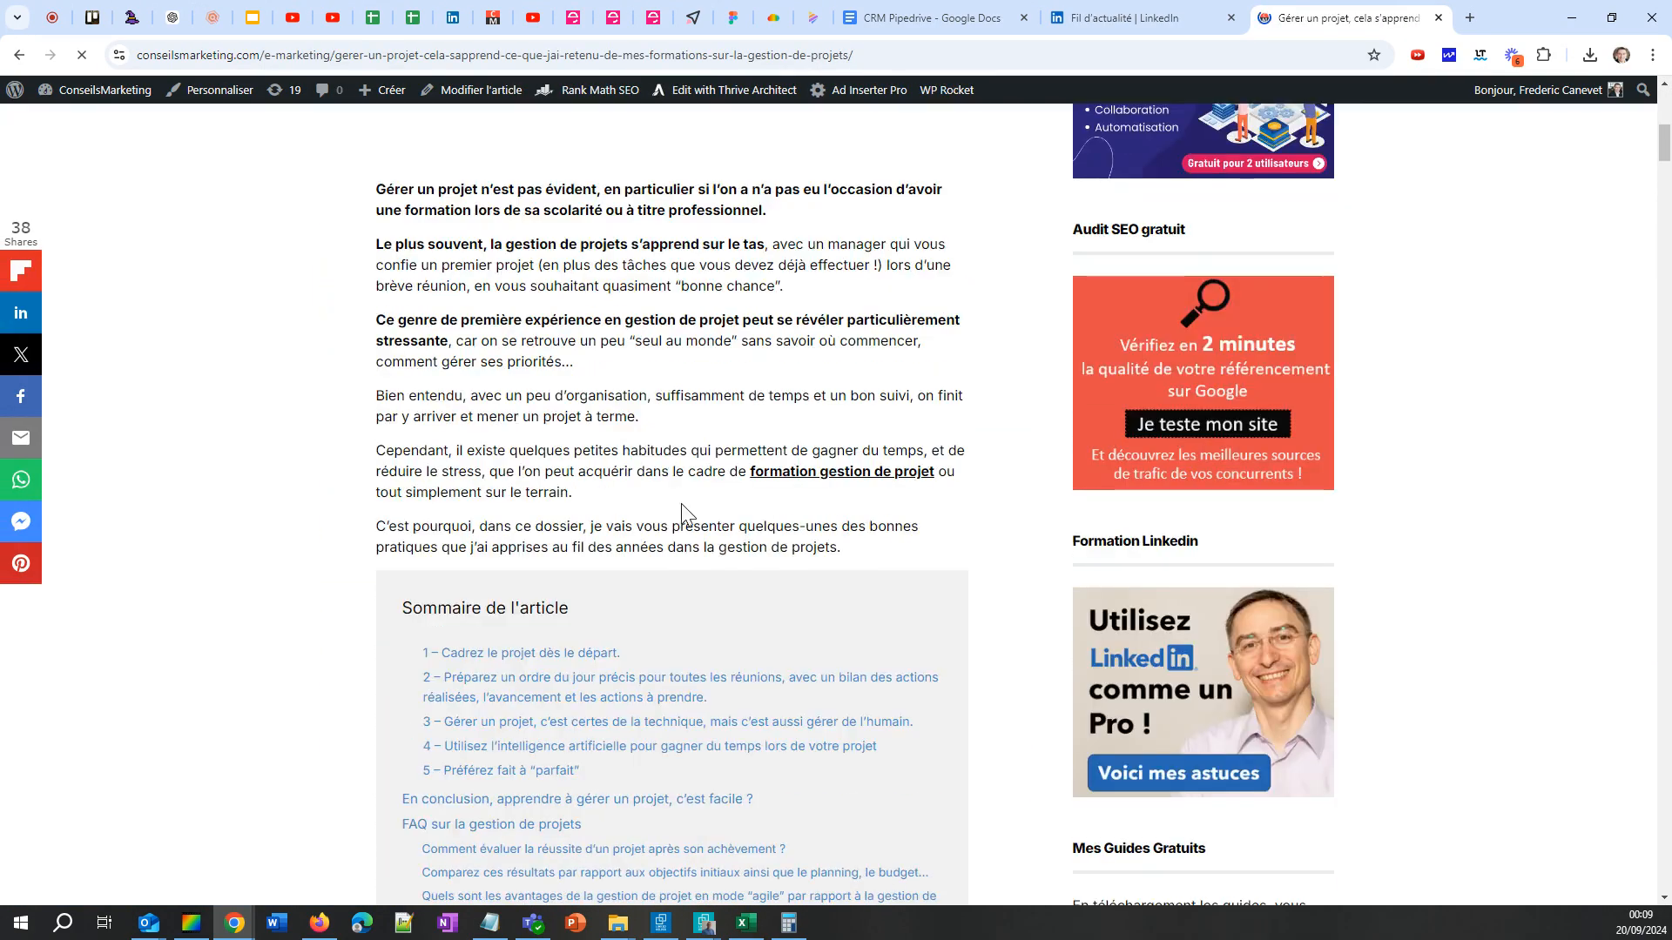
{"action": "scroll", "coordinate": [682, 509], "scroll_direction": "down", "scroll_amount": 5}
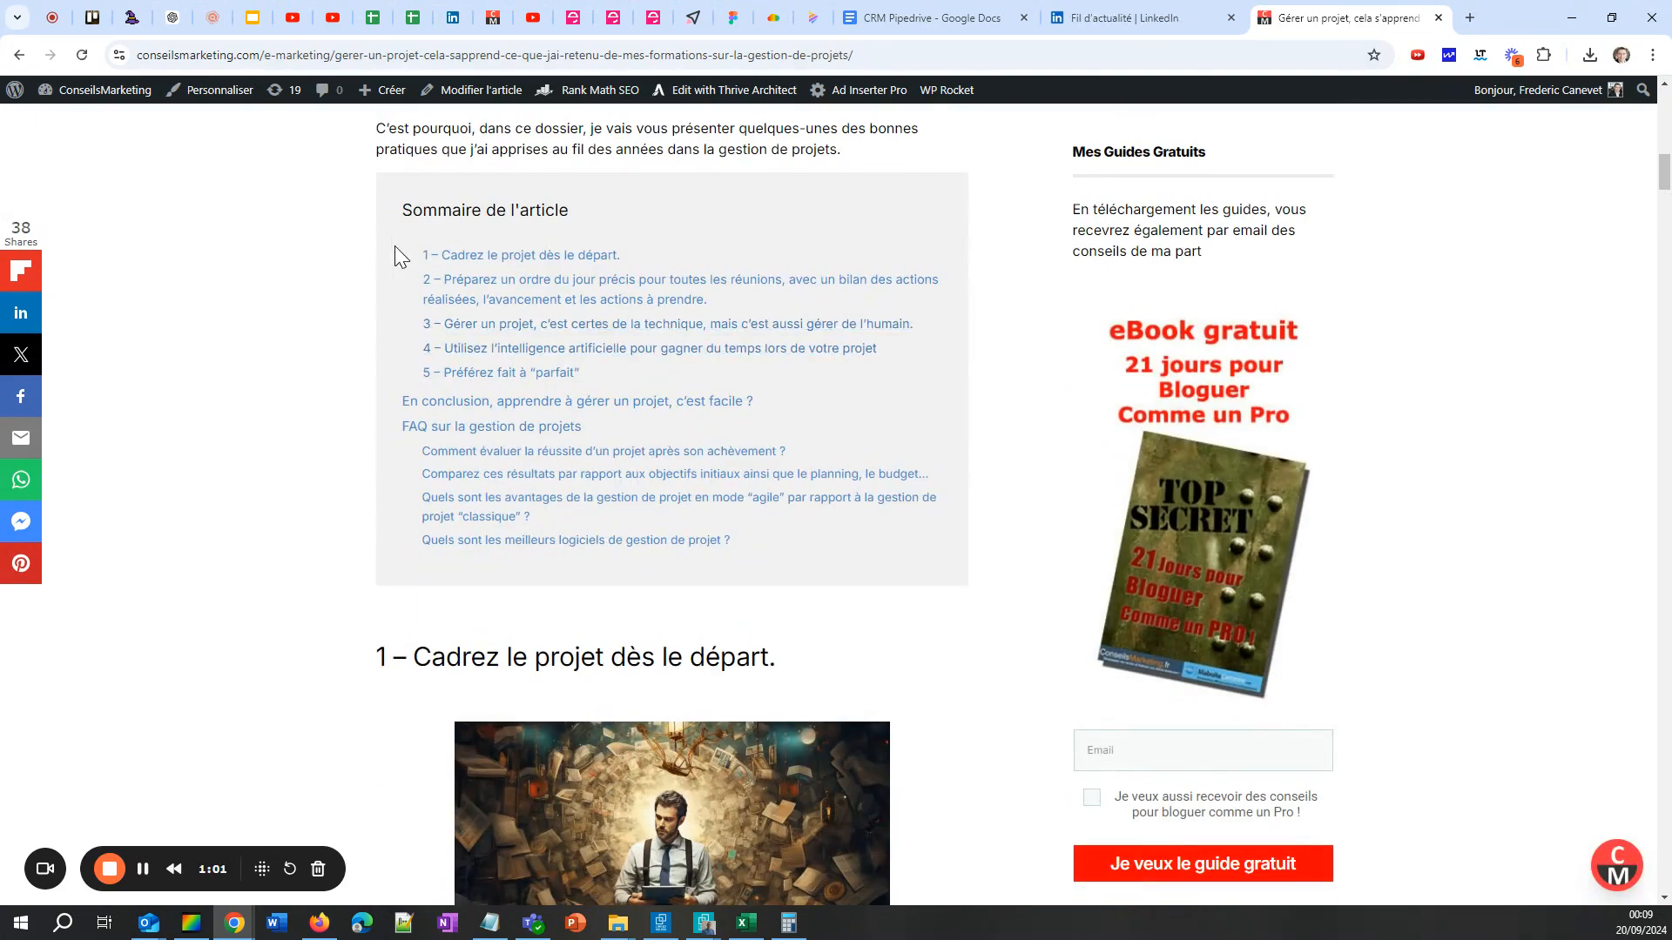
{"action": "left_click_drag", "start_coordinate": [394, 245], "coordinate": [672, 374]}
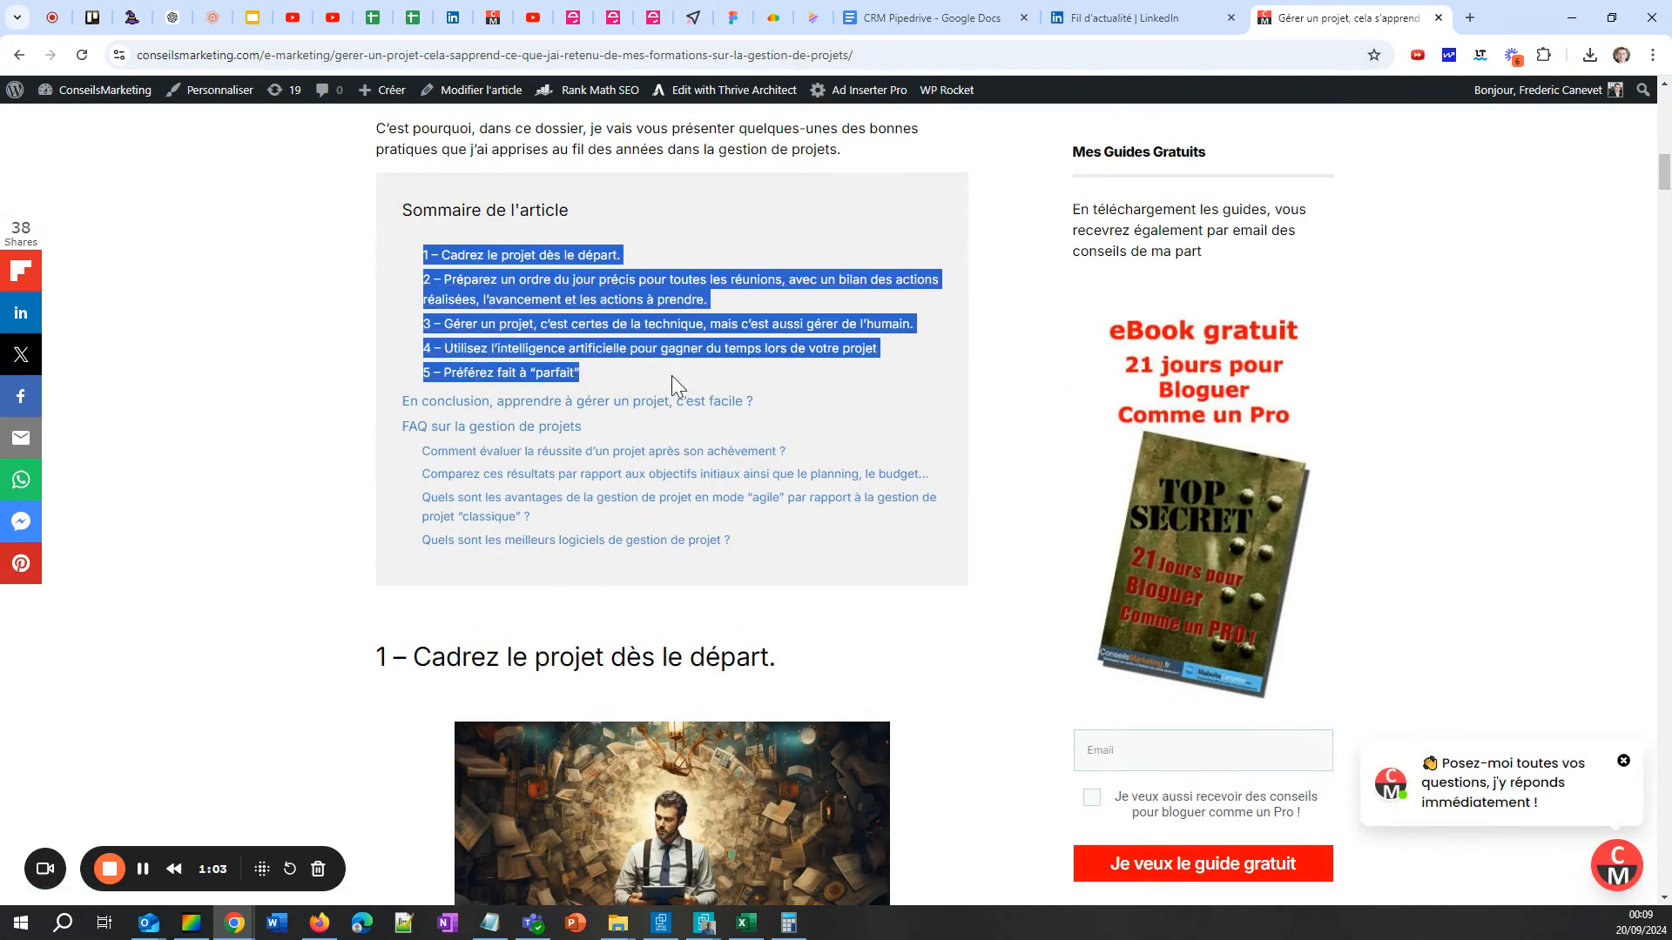
Step: Open the napkin.ai website in a new browser tab
{"action": "left_click", "coordinate": [812, 19]}
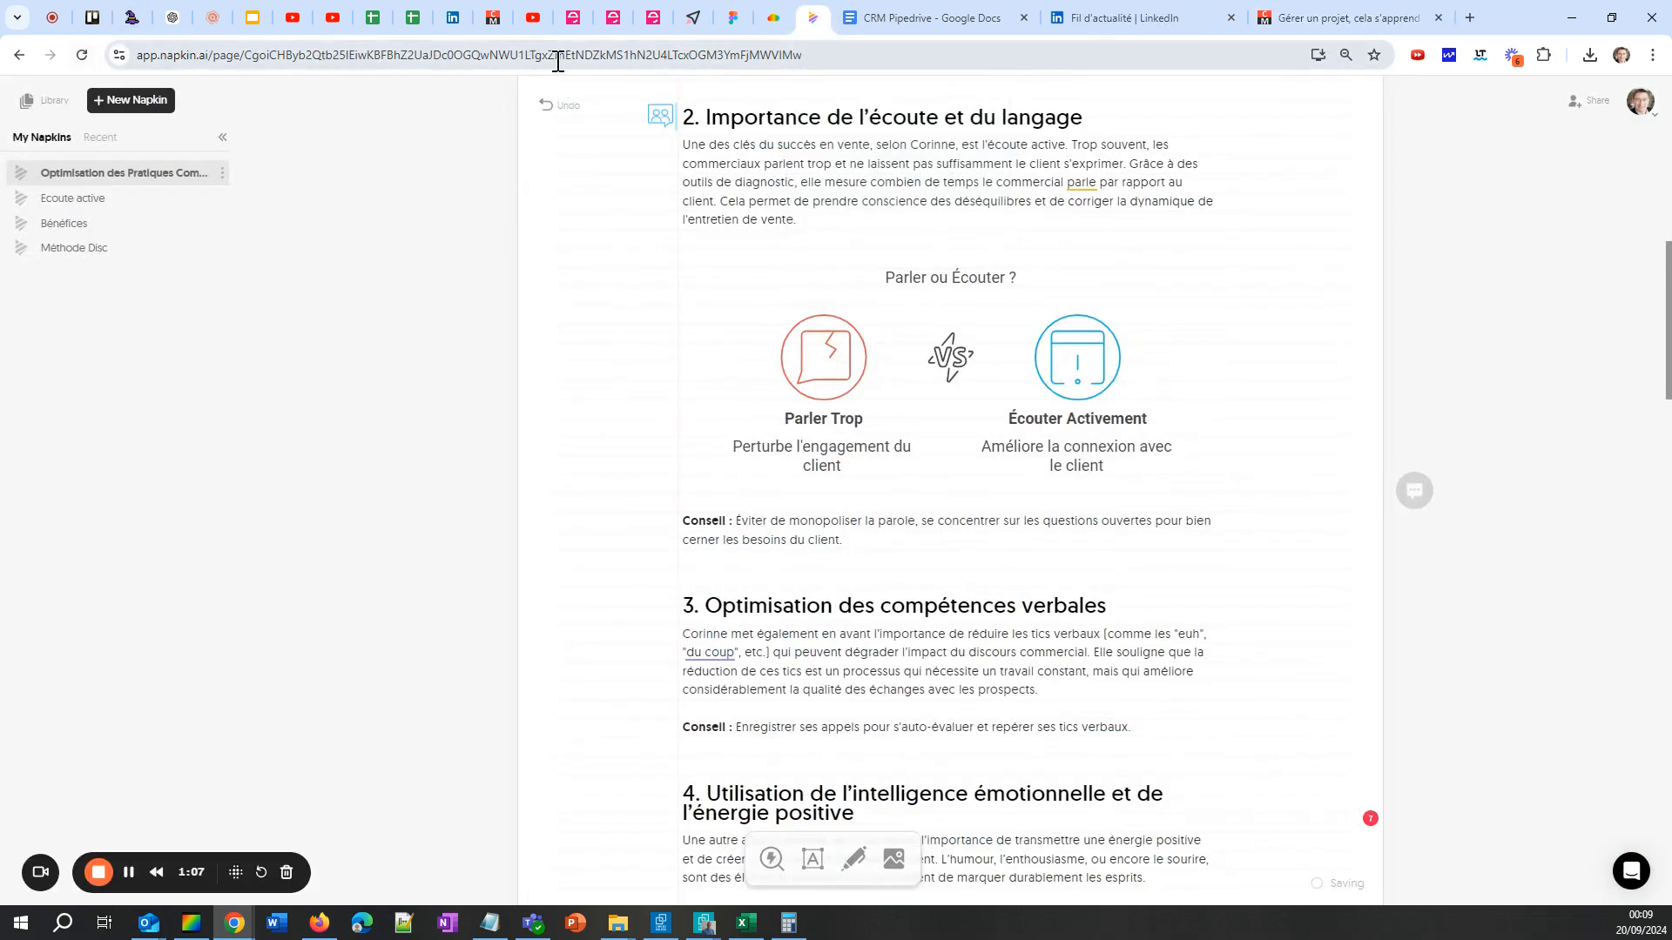
{"action": "left_click", "coordinate": [1470, 18]}
{"action": "type", "text": "nap"}
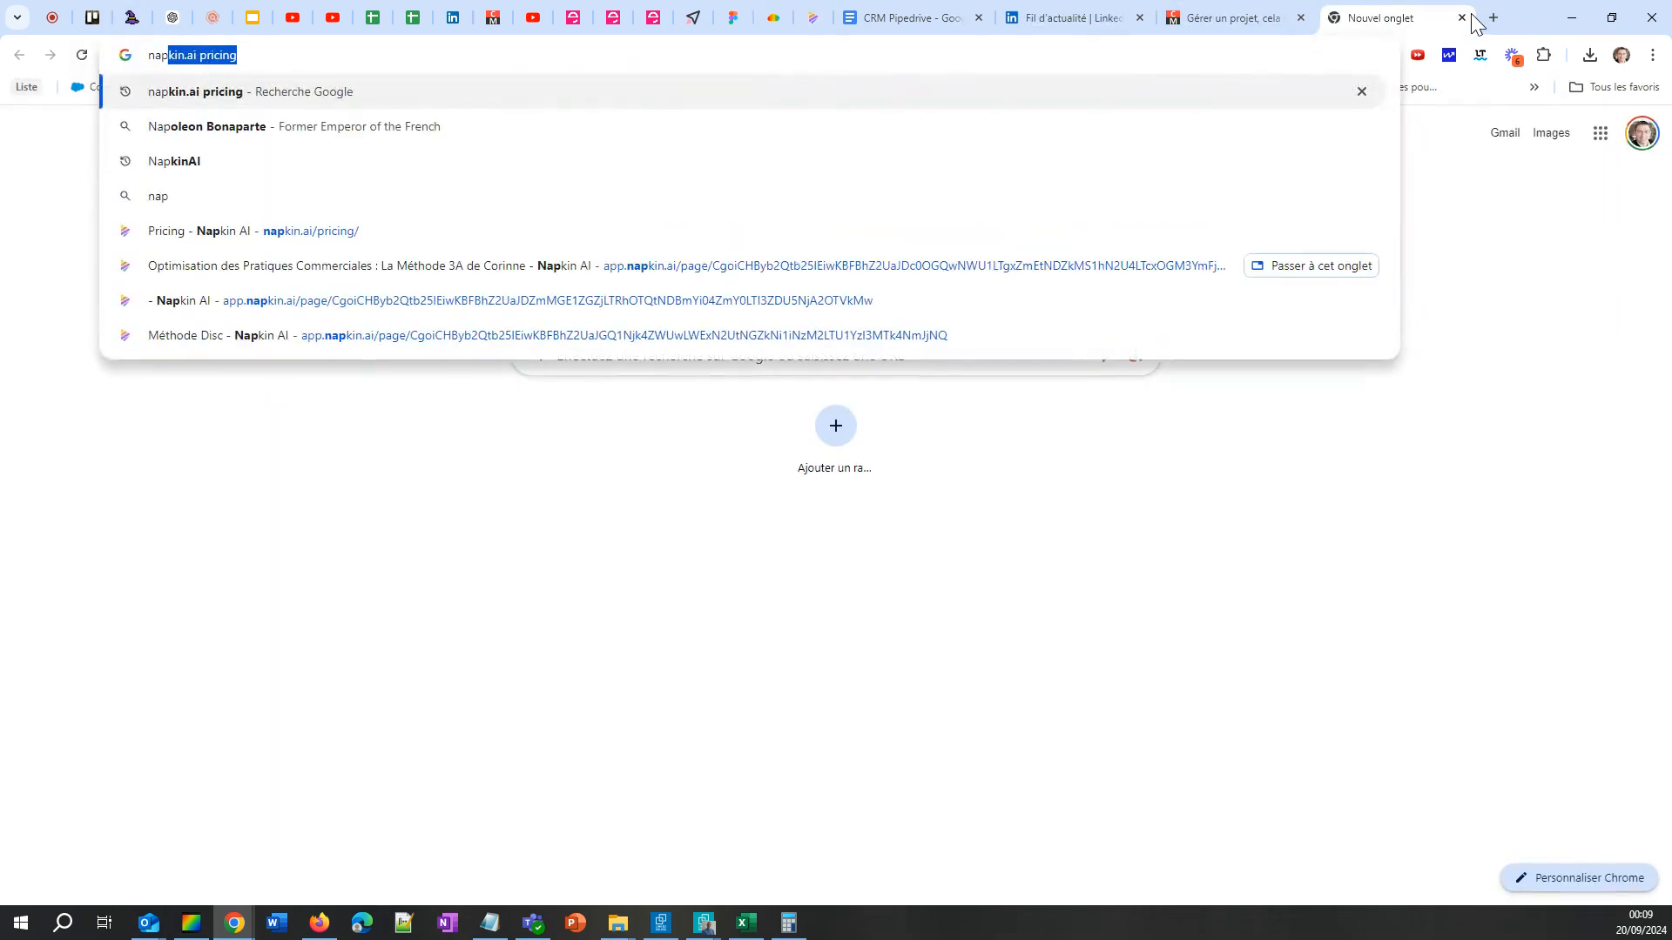
{"action": "key", "text": "Right"}
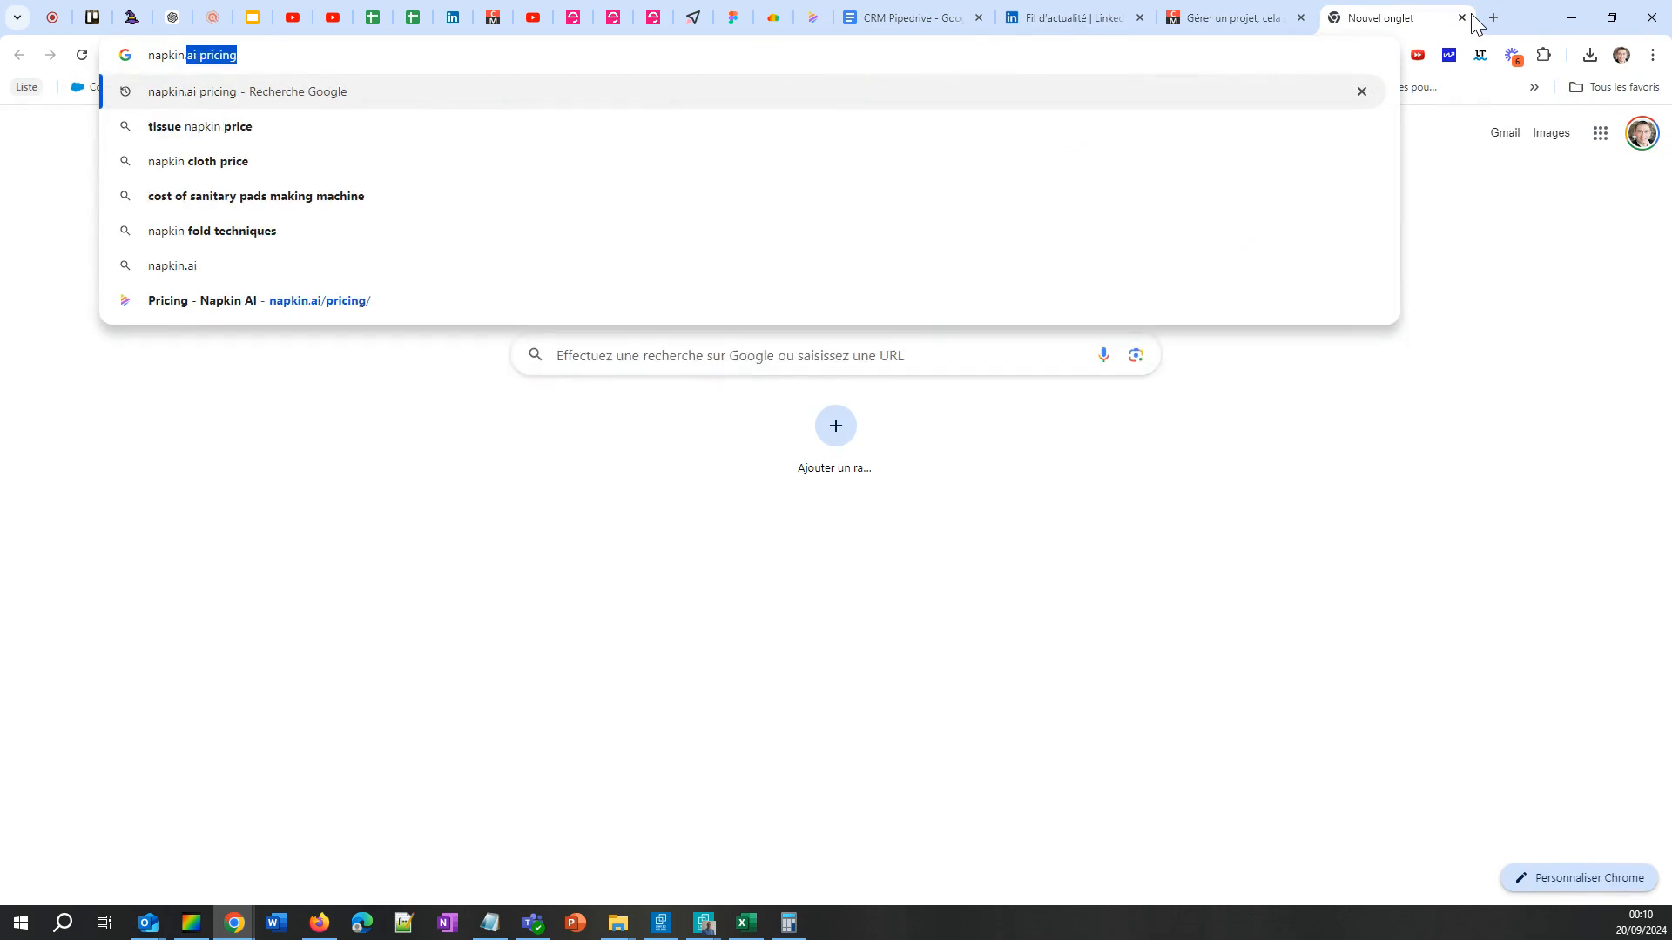
{"action": "type", "text": ".ai"}
{"action": "key", "text": "Return"}
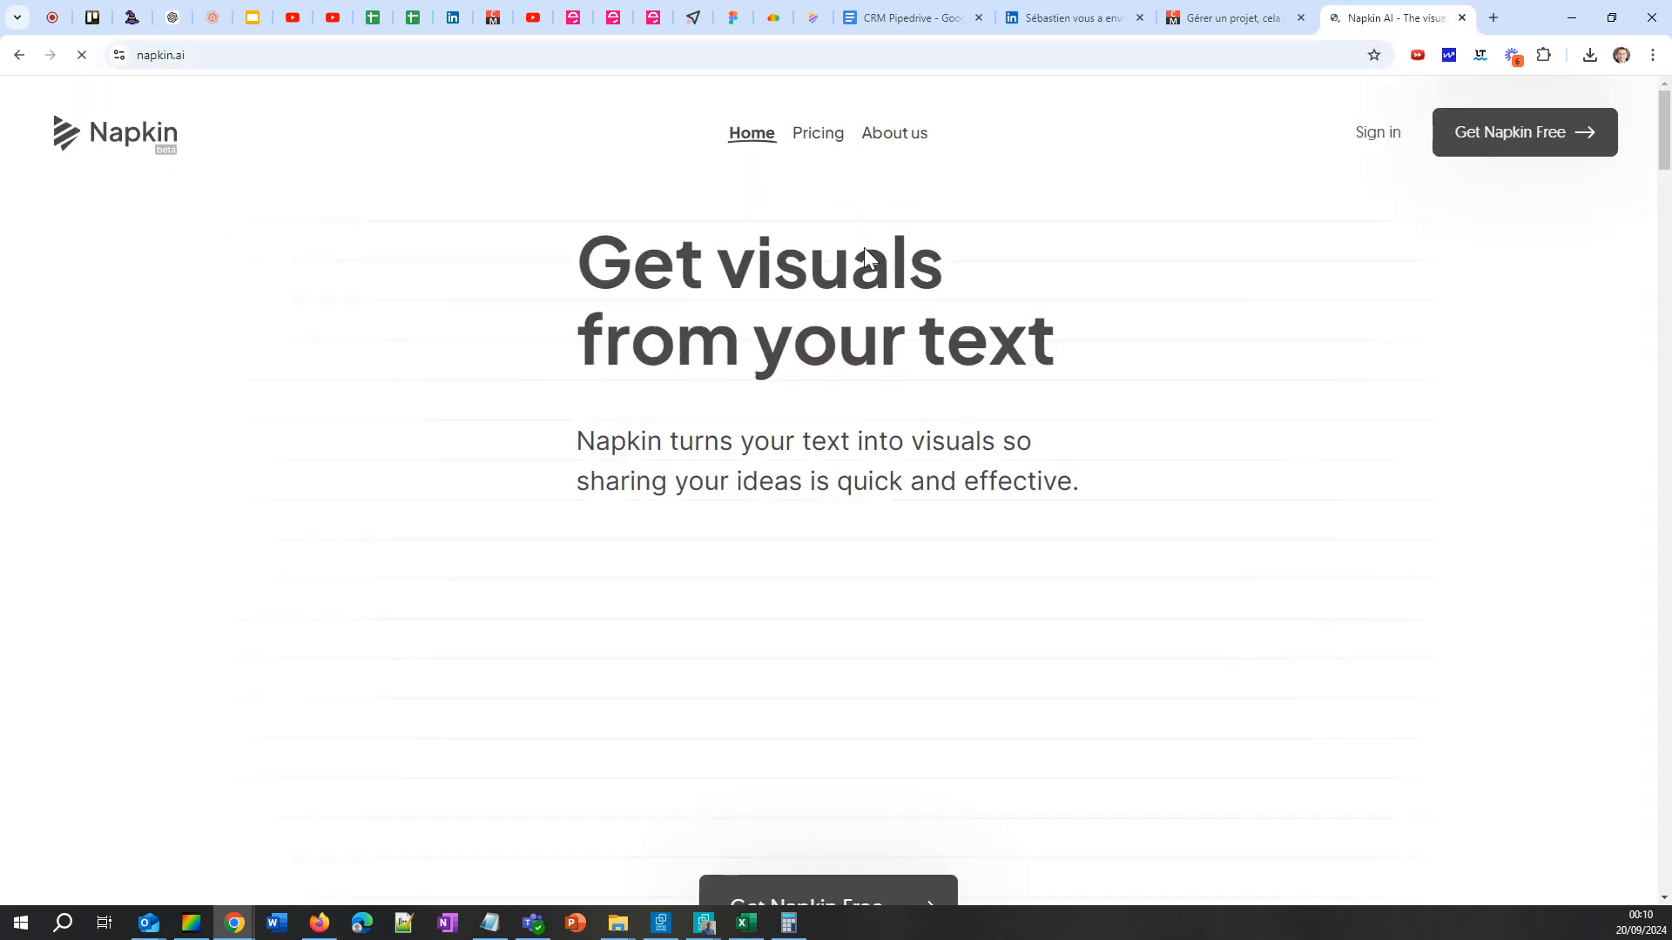
Step: Examine the "How it works" section of the Napkin home page, from pasting text to exporting visuals
{"action": "scroll", "coordinate": [794, 240], "scroll_direction": "down", "scroll_amount": 3}
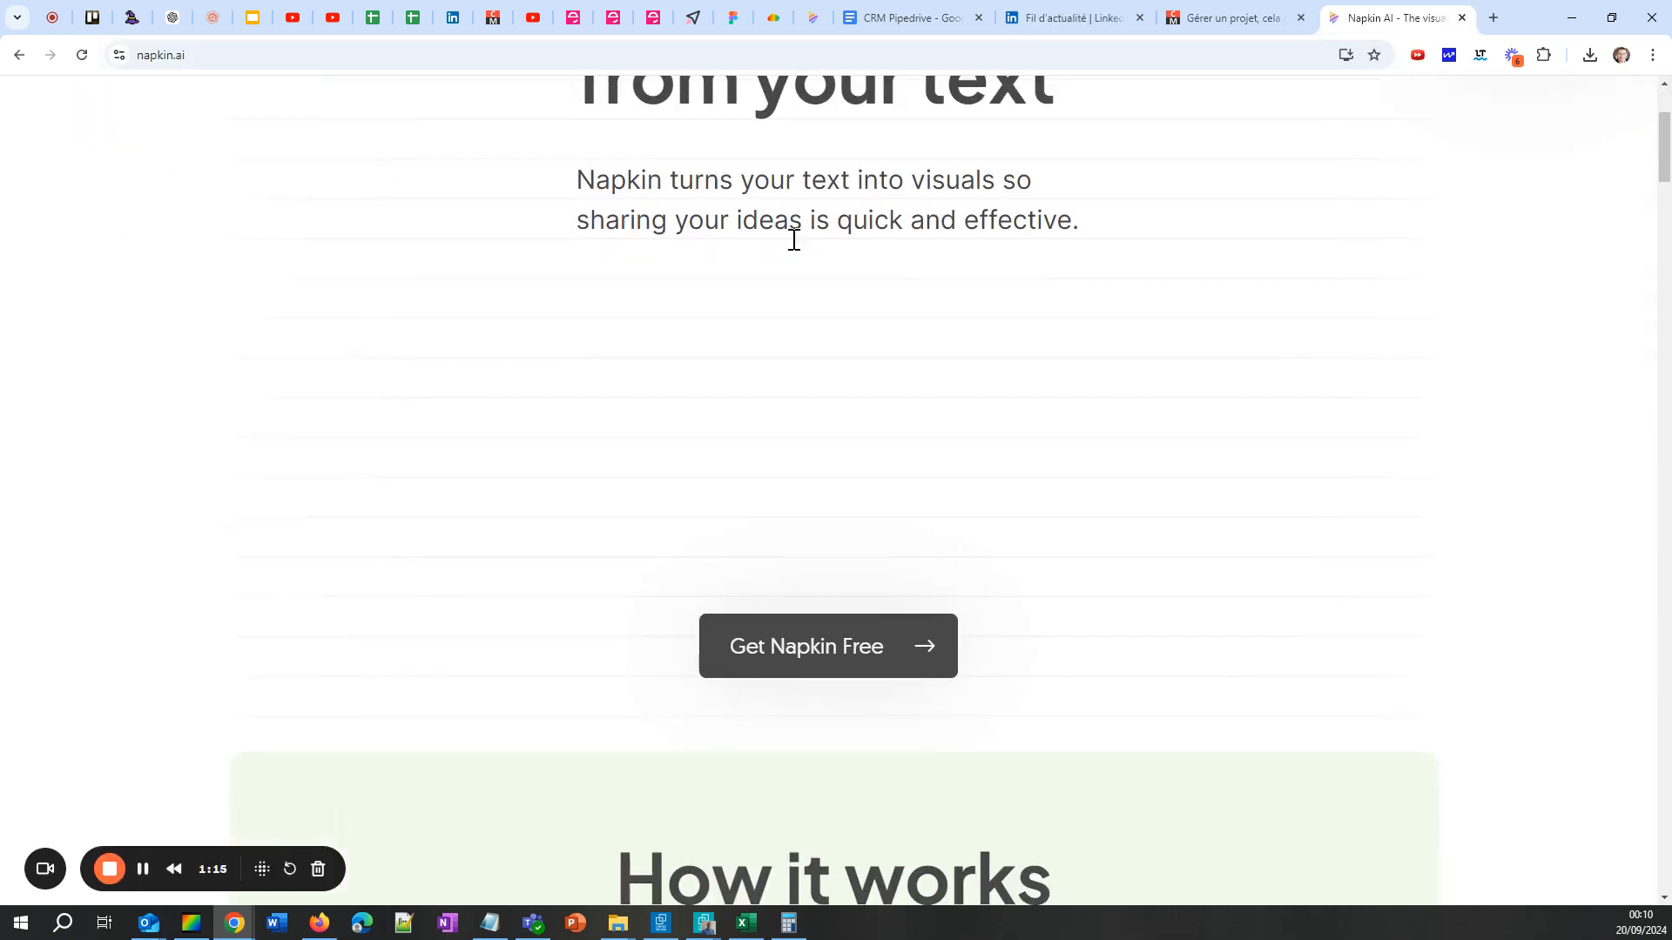
{"action": "scroll", "coordinate": [795, 248], "scroll_direction": "down", "scroll_amount": 8}
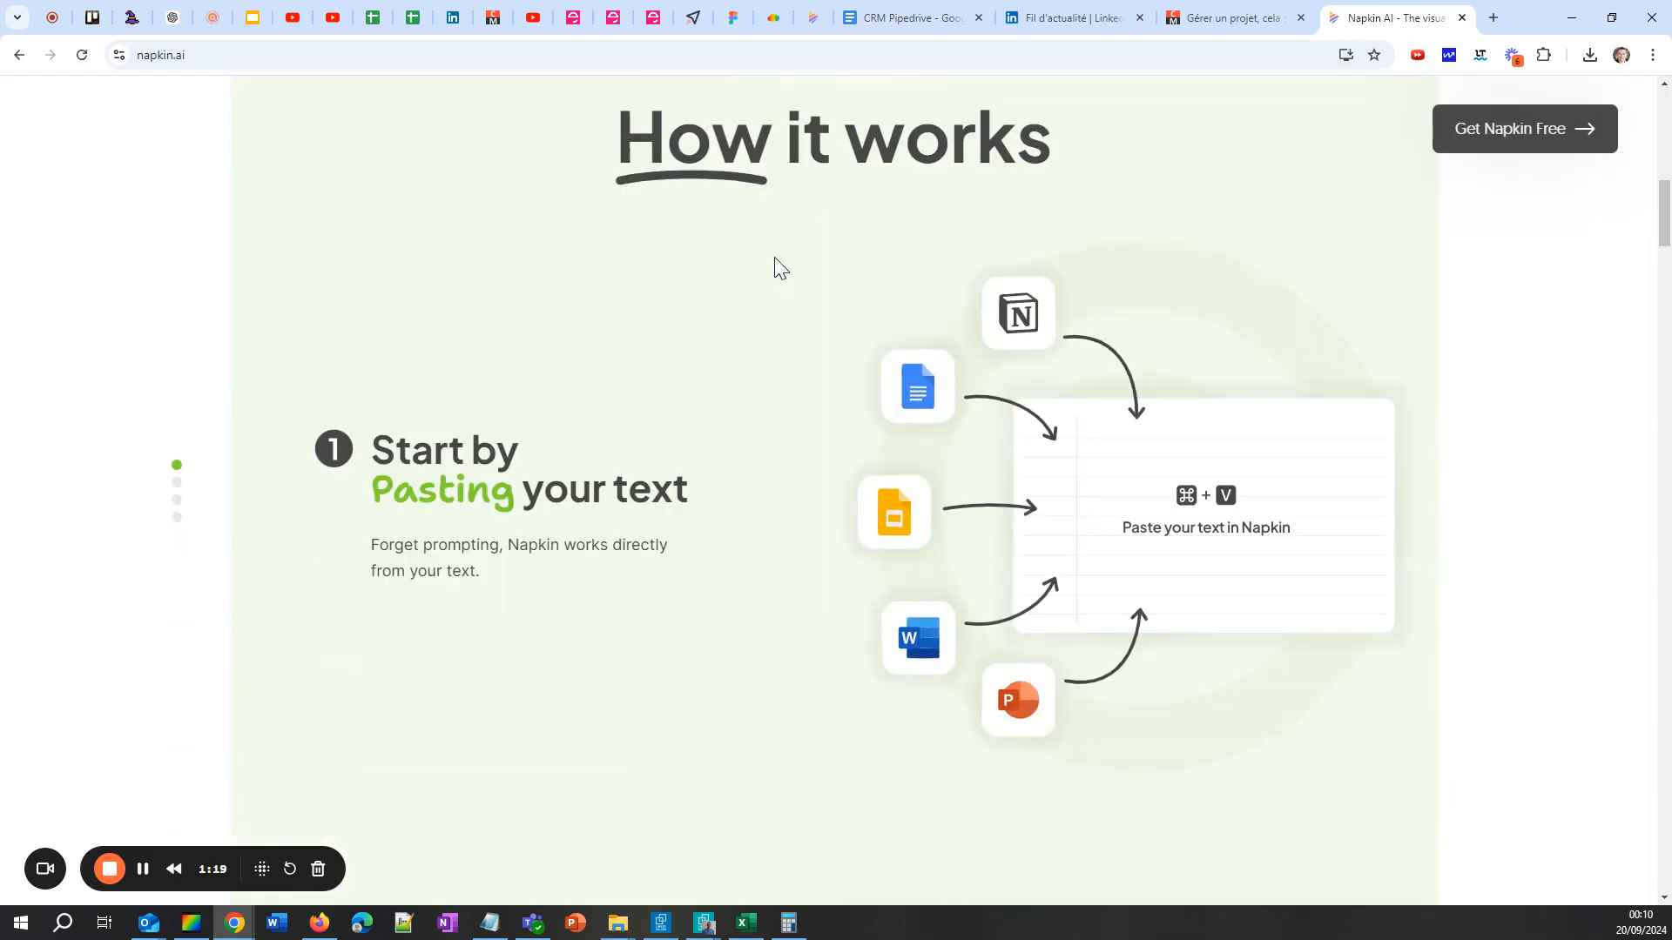
{"action": "scroll", "coordinate": [993, 326], "scroll_direction": "down", "scroll_amount": 1}
{"action": "scroll", "coordinate": [993, 327], "scroll_direction": "down", "scroll_amount": 5}
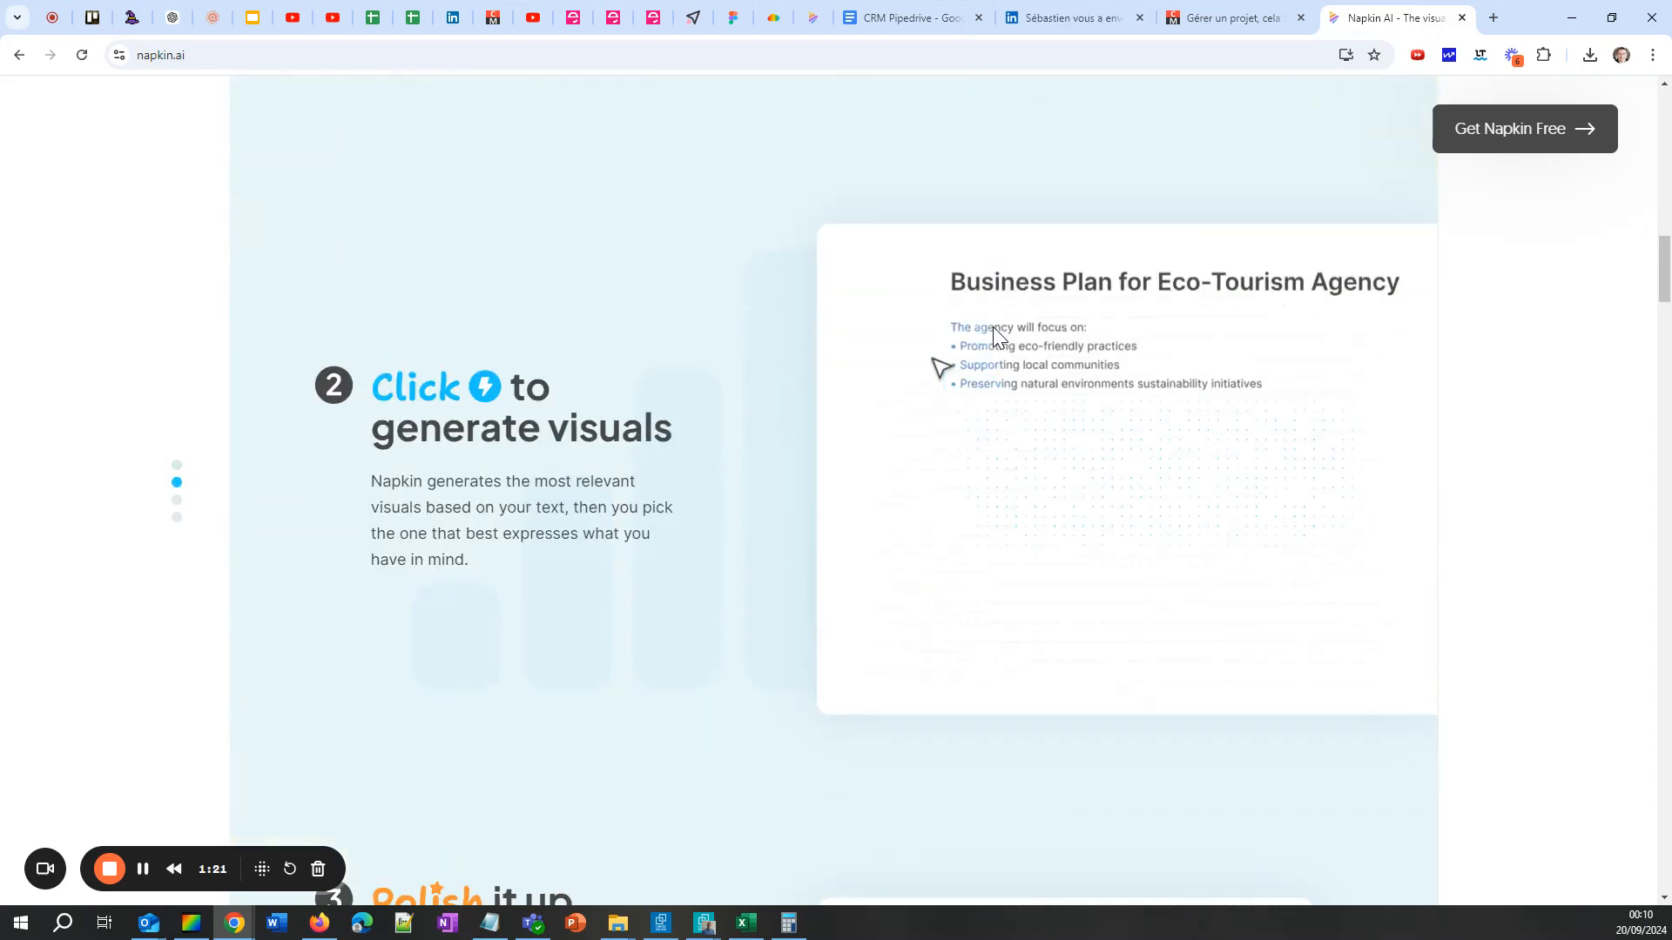
{"action": "scroll", "coordinate": [1052, 362], "scroll_direction": "down", "scroll_amount": 5}
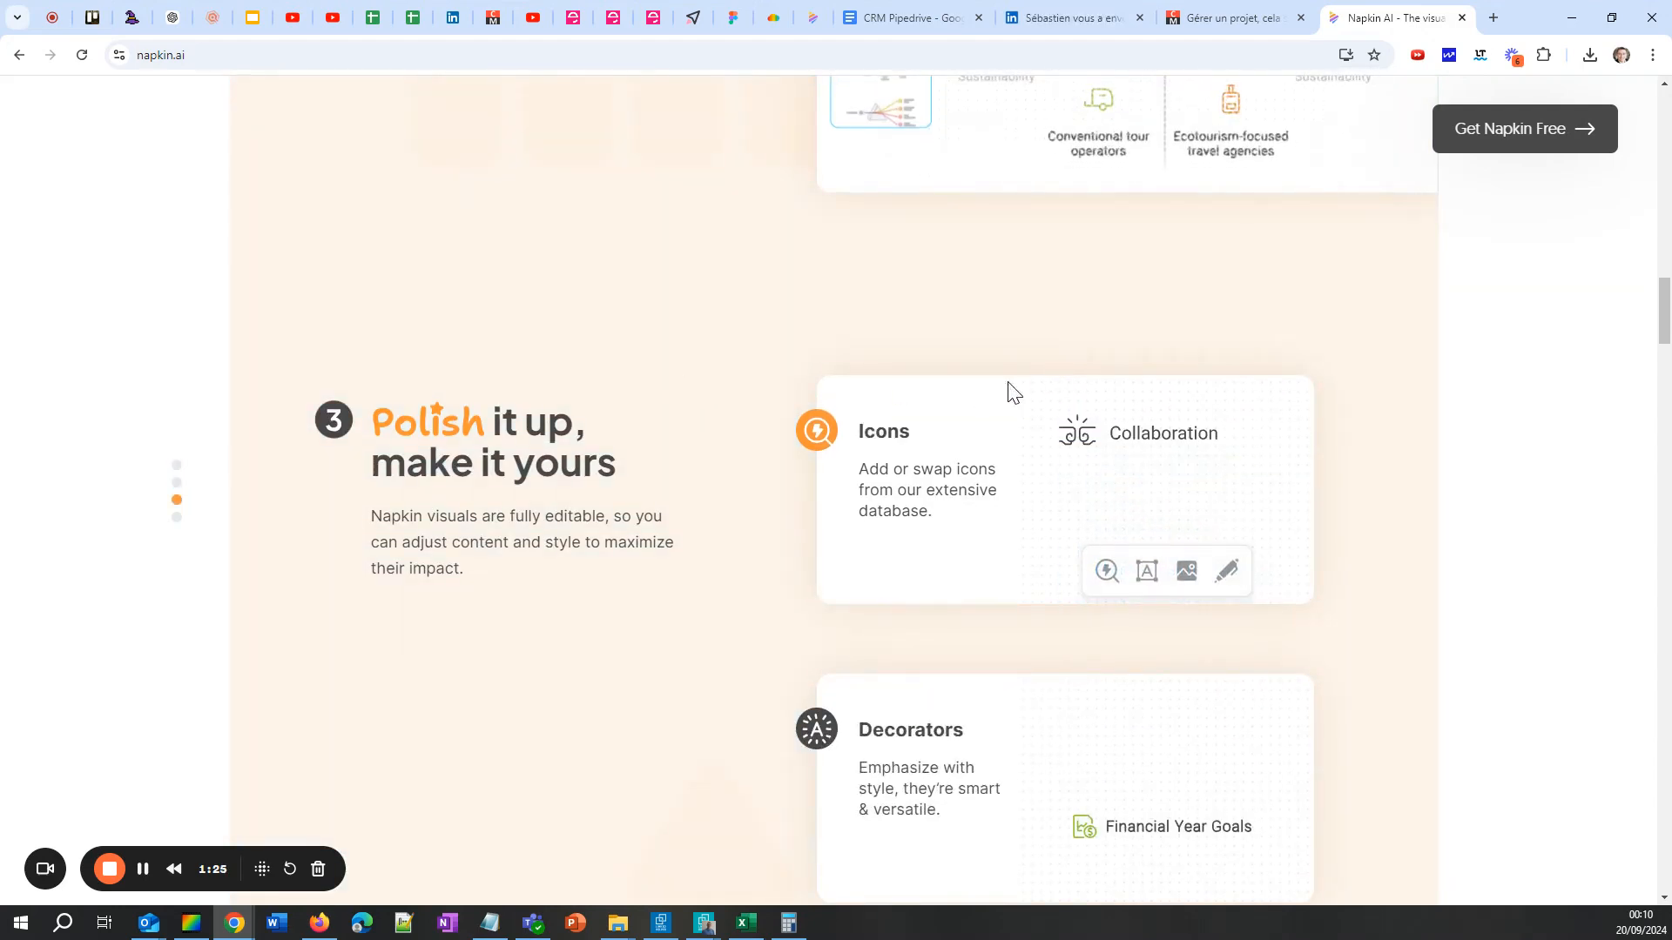
{"action": "scroll", "coordinate": [1007, 388], "scroll_direction": "down", "scroll_amount": 4}
{"action": "scroll", "coordinate": [1008, 388], "scroll_direction": "down", "scroll_amount": 2}
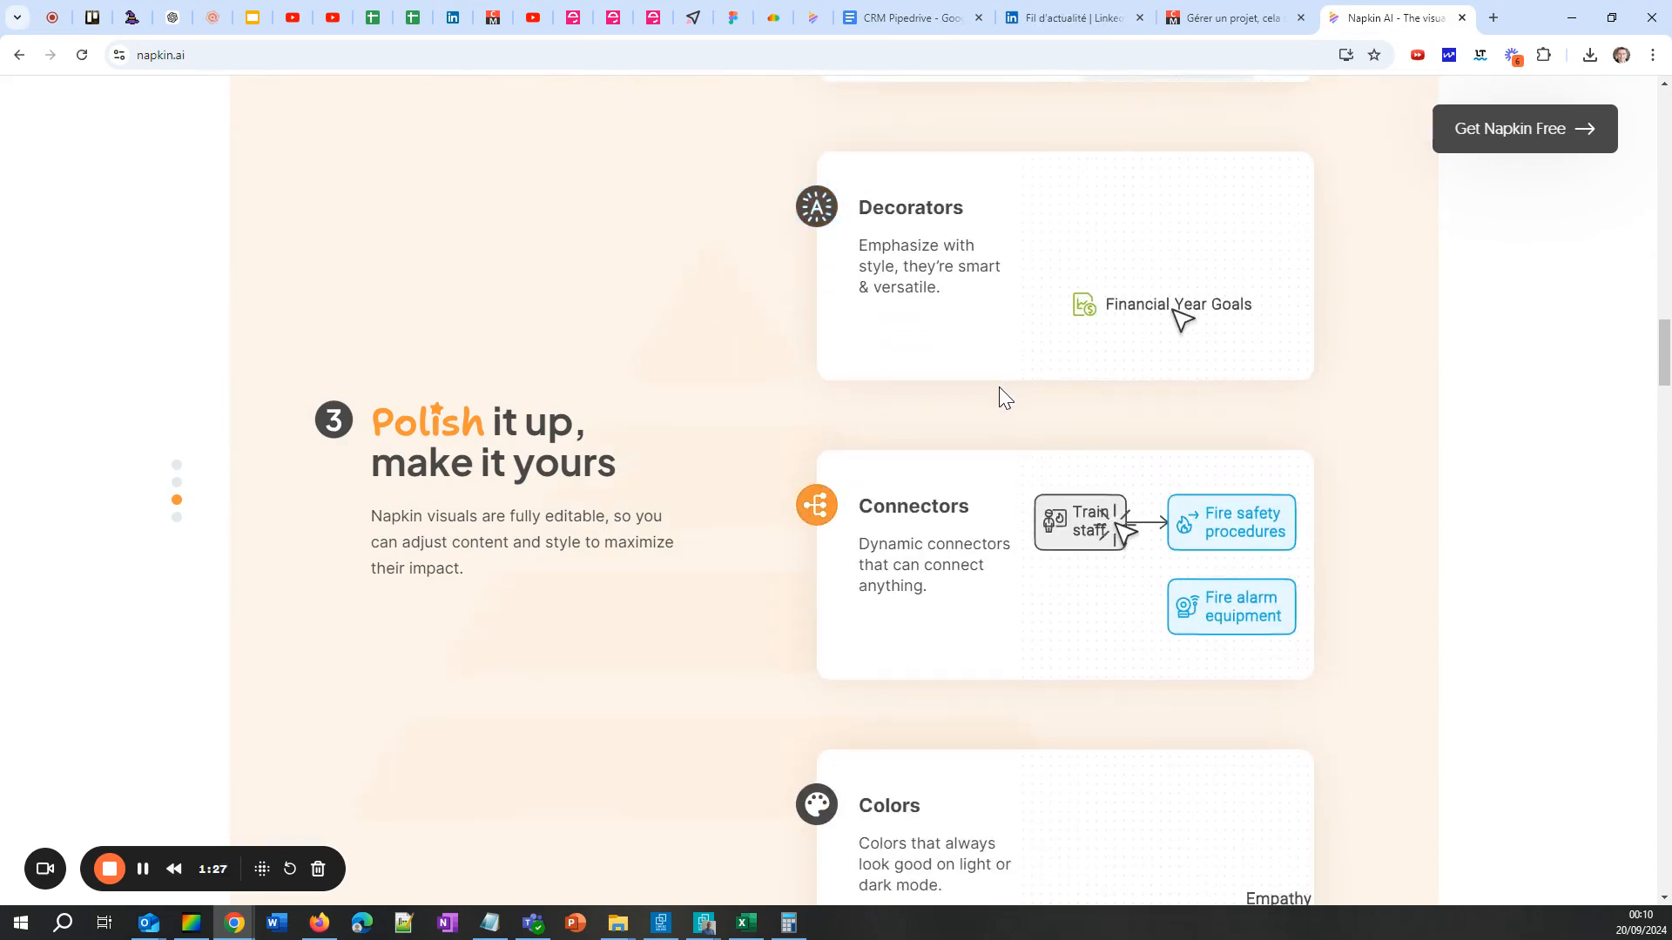
{"action": "scroll", "coordinate": [1000, 391], "scroll_direction": "down", "scroll_amount": 2}
{"action": "scroll", "coordinate": [998, 399], "scroll_direction": "down", "scroll_amount": 6}
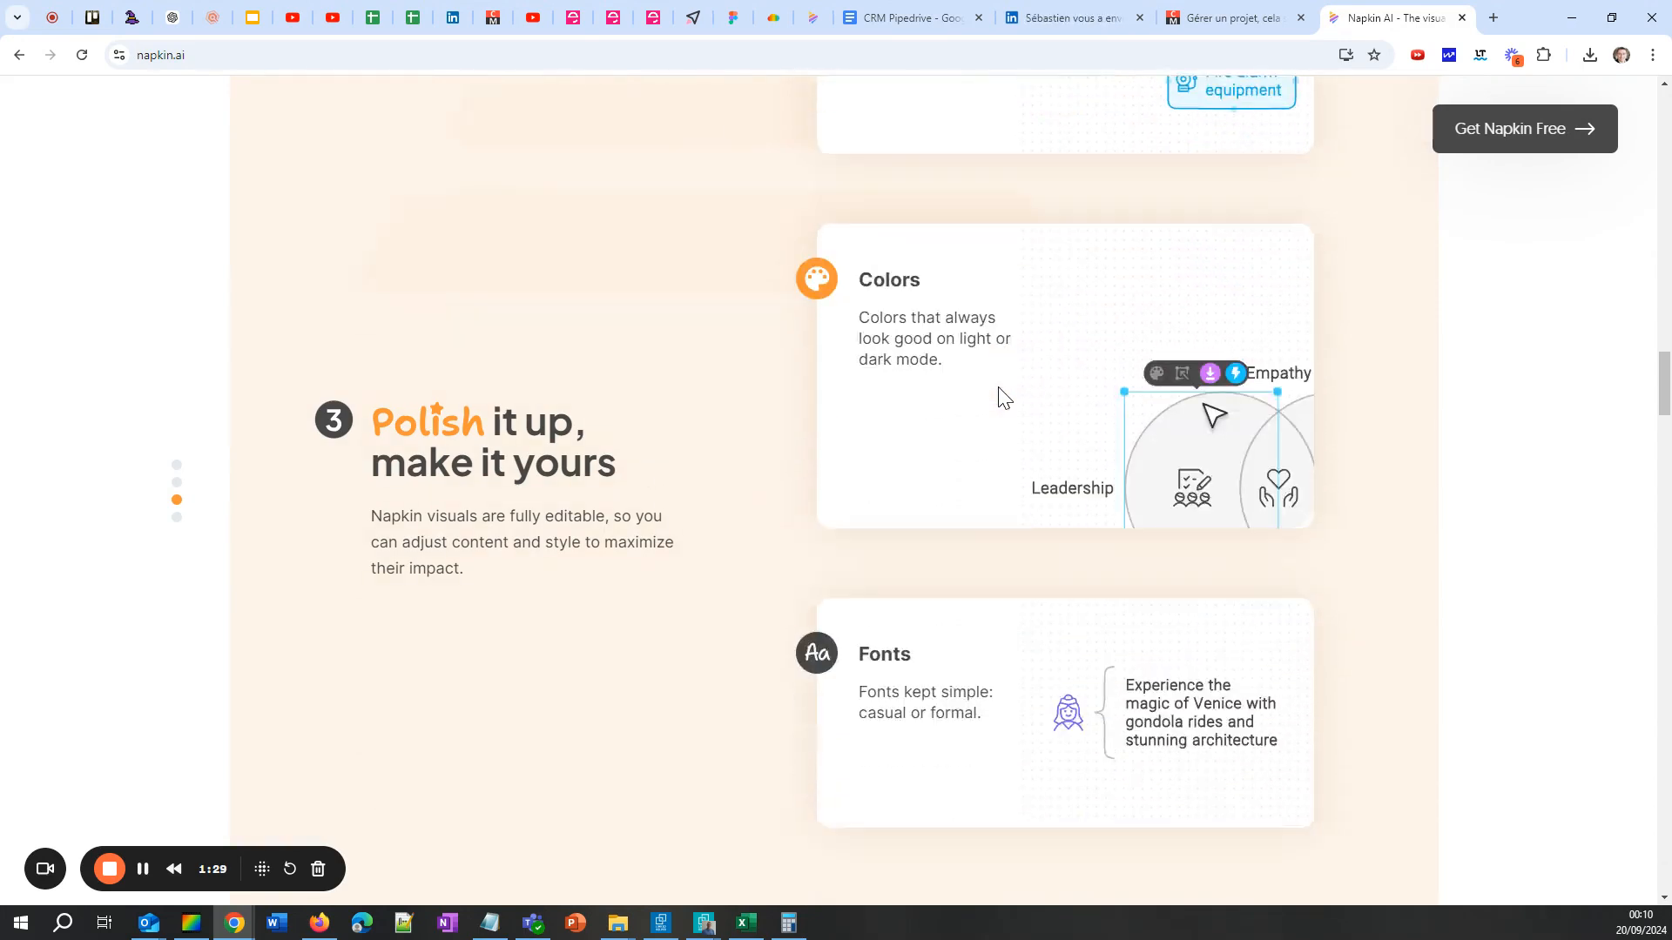
{"action": "scroll", "coordinate": [998, 387], "scroll_direction": "down", "scroll_amount": 4}
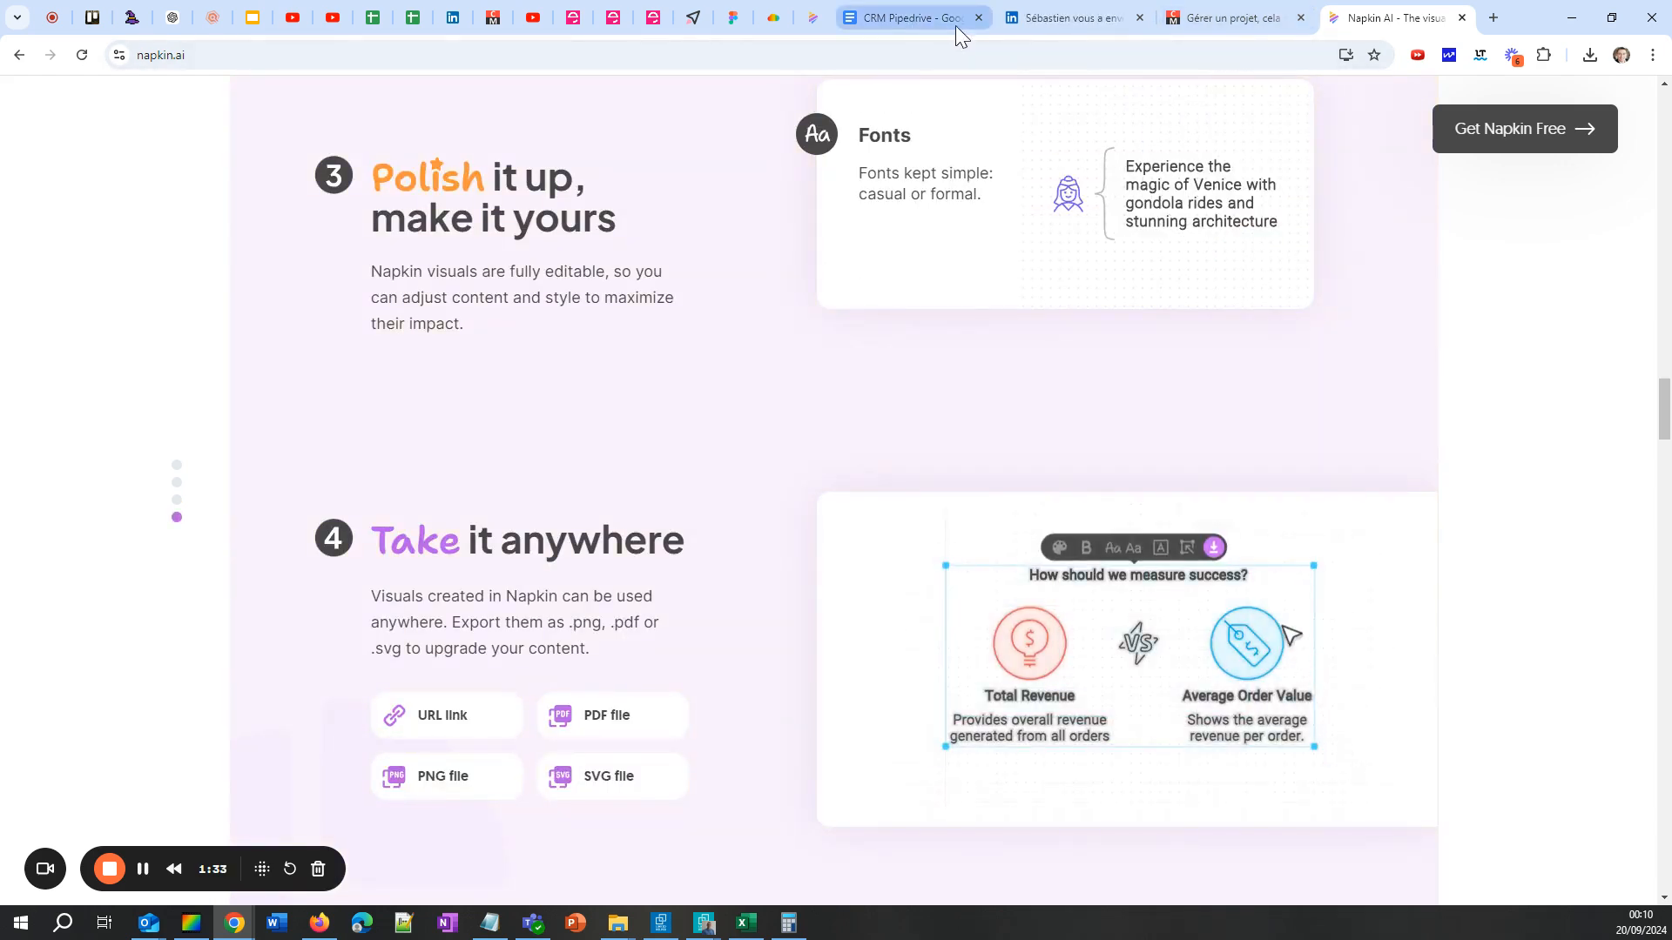
Step: Switch to the Napkin workspace, review the existing sales practices napkin and create a new blank napkin
{"action": "left_click", "coordinate": [813, 17]}
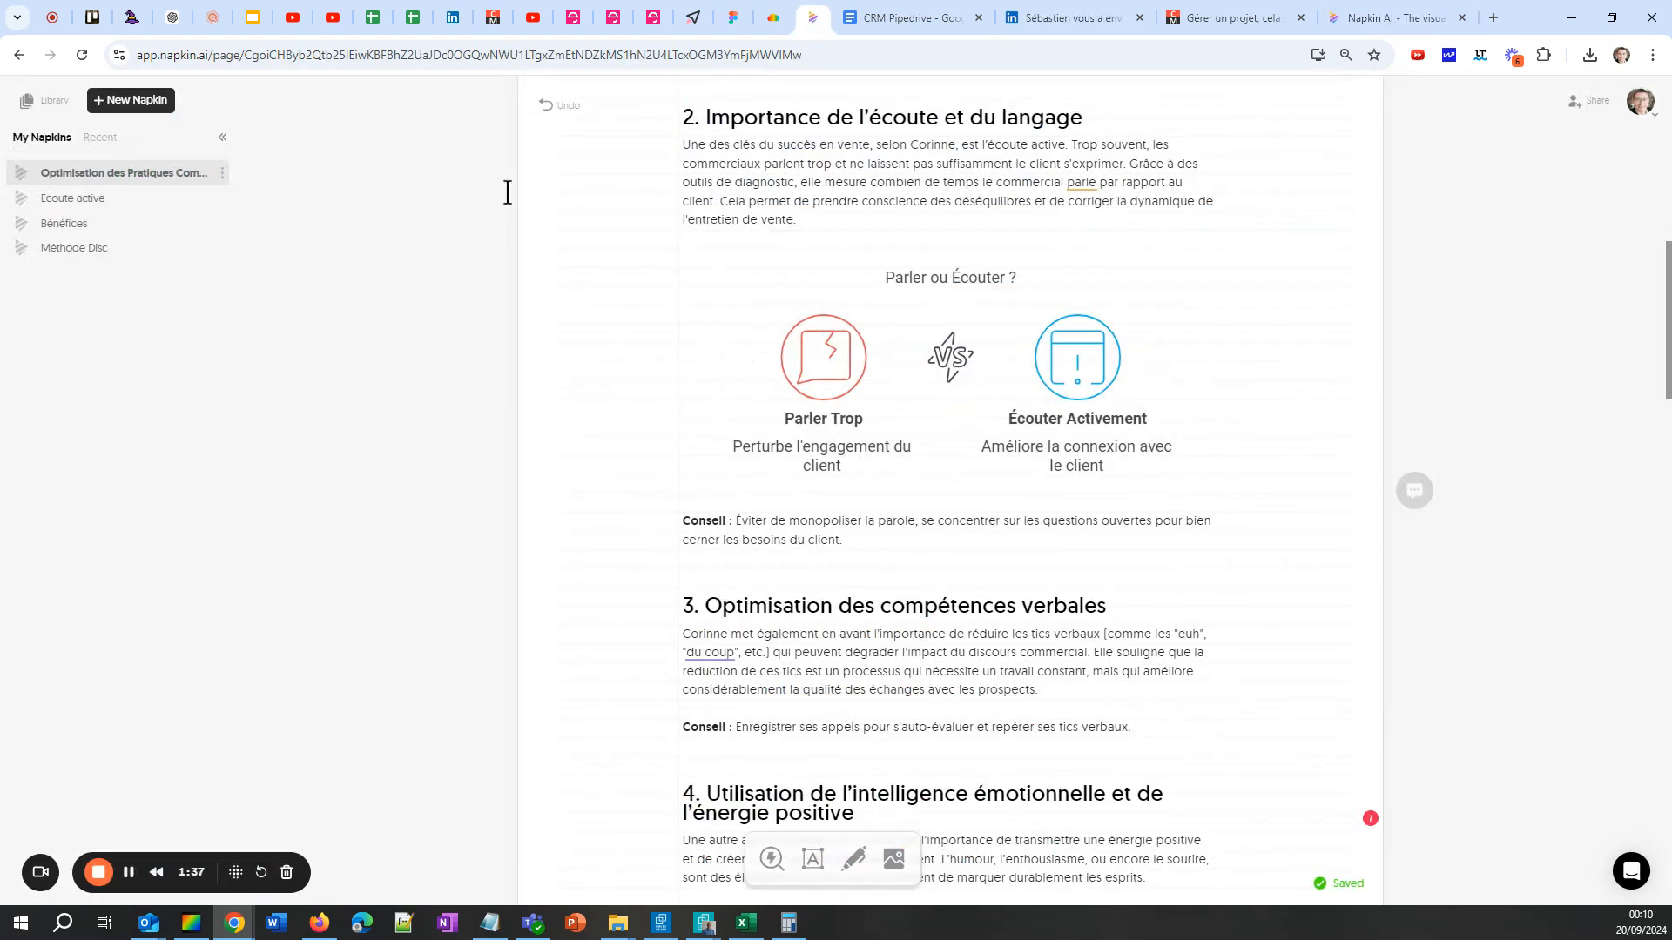
{"action": "scroll", "coordinate": [906, 383], "scroll_direction": "down", "scroll_amount": 7}
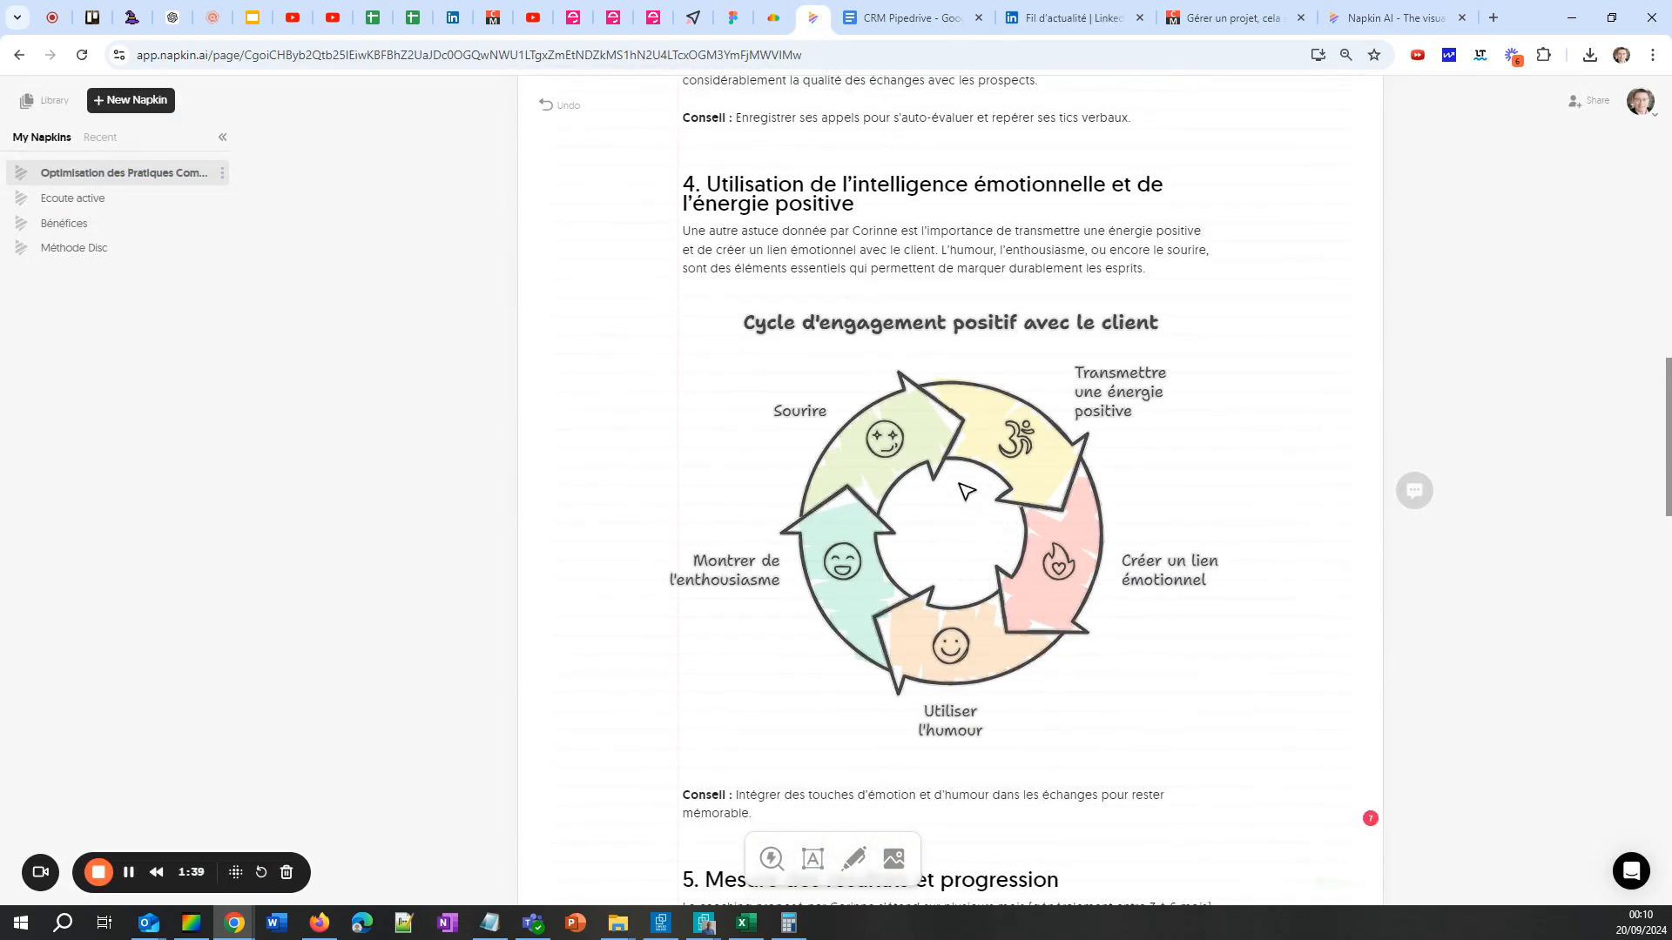
{"action": "scroll", "coordinate": [965, 492], "scroll_direction": "down", "scroll_amount": 8}
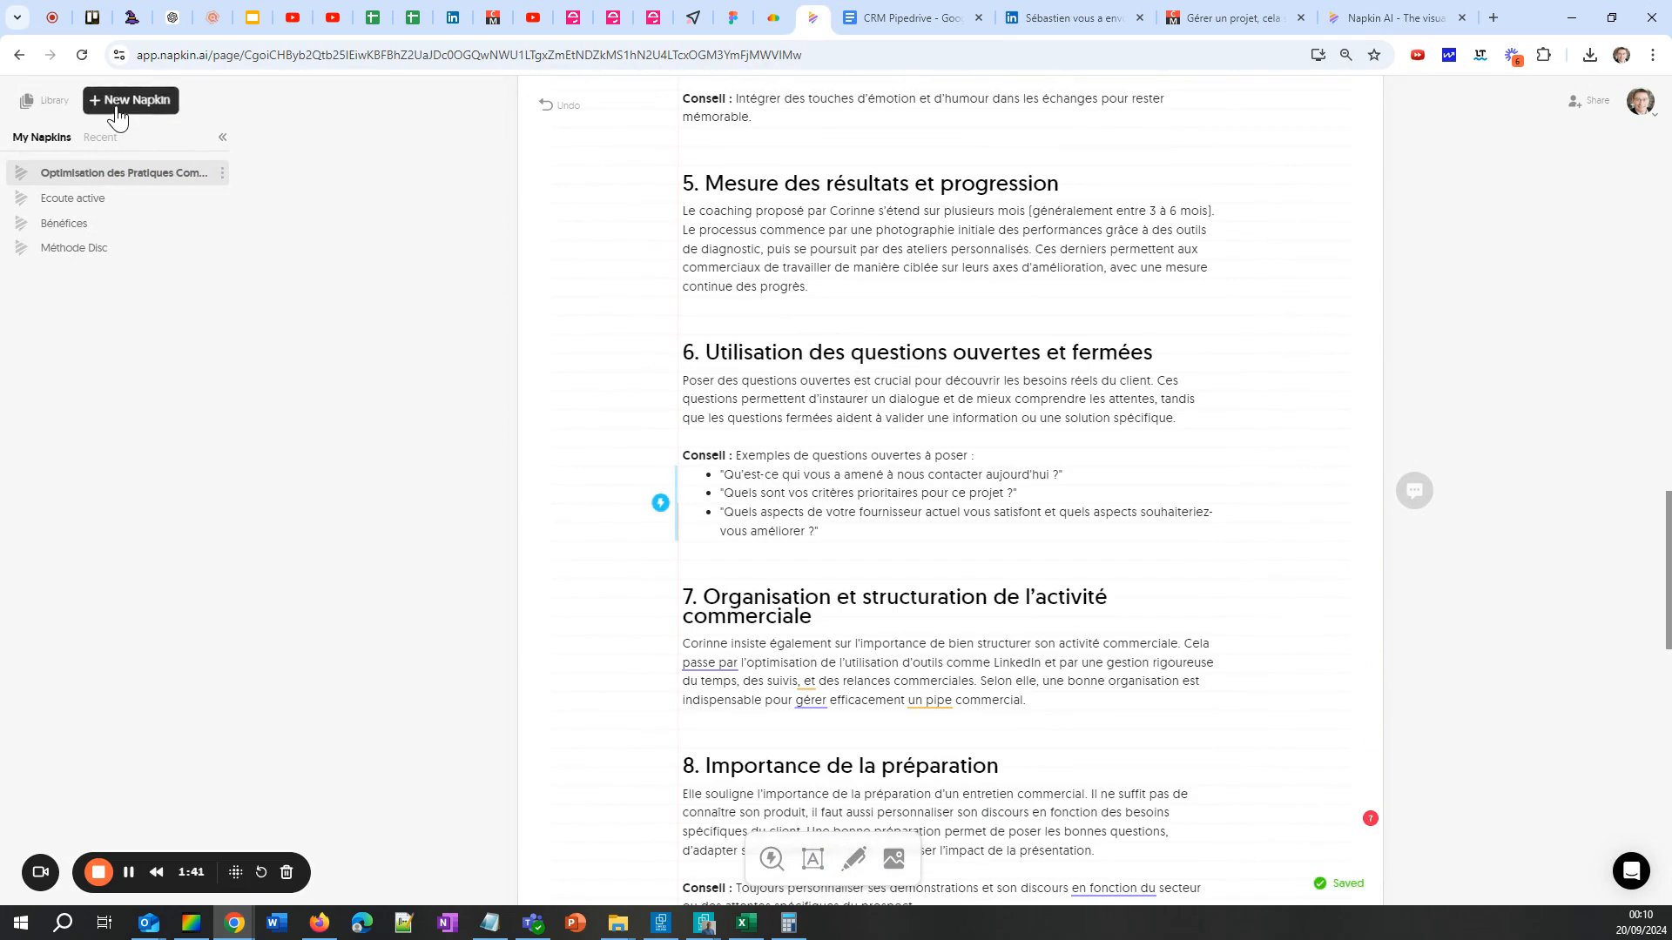
{"action": "left_click", "coordinate": [119, 112]}
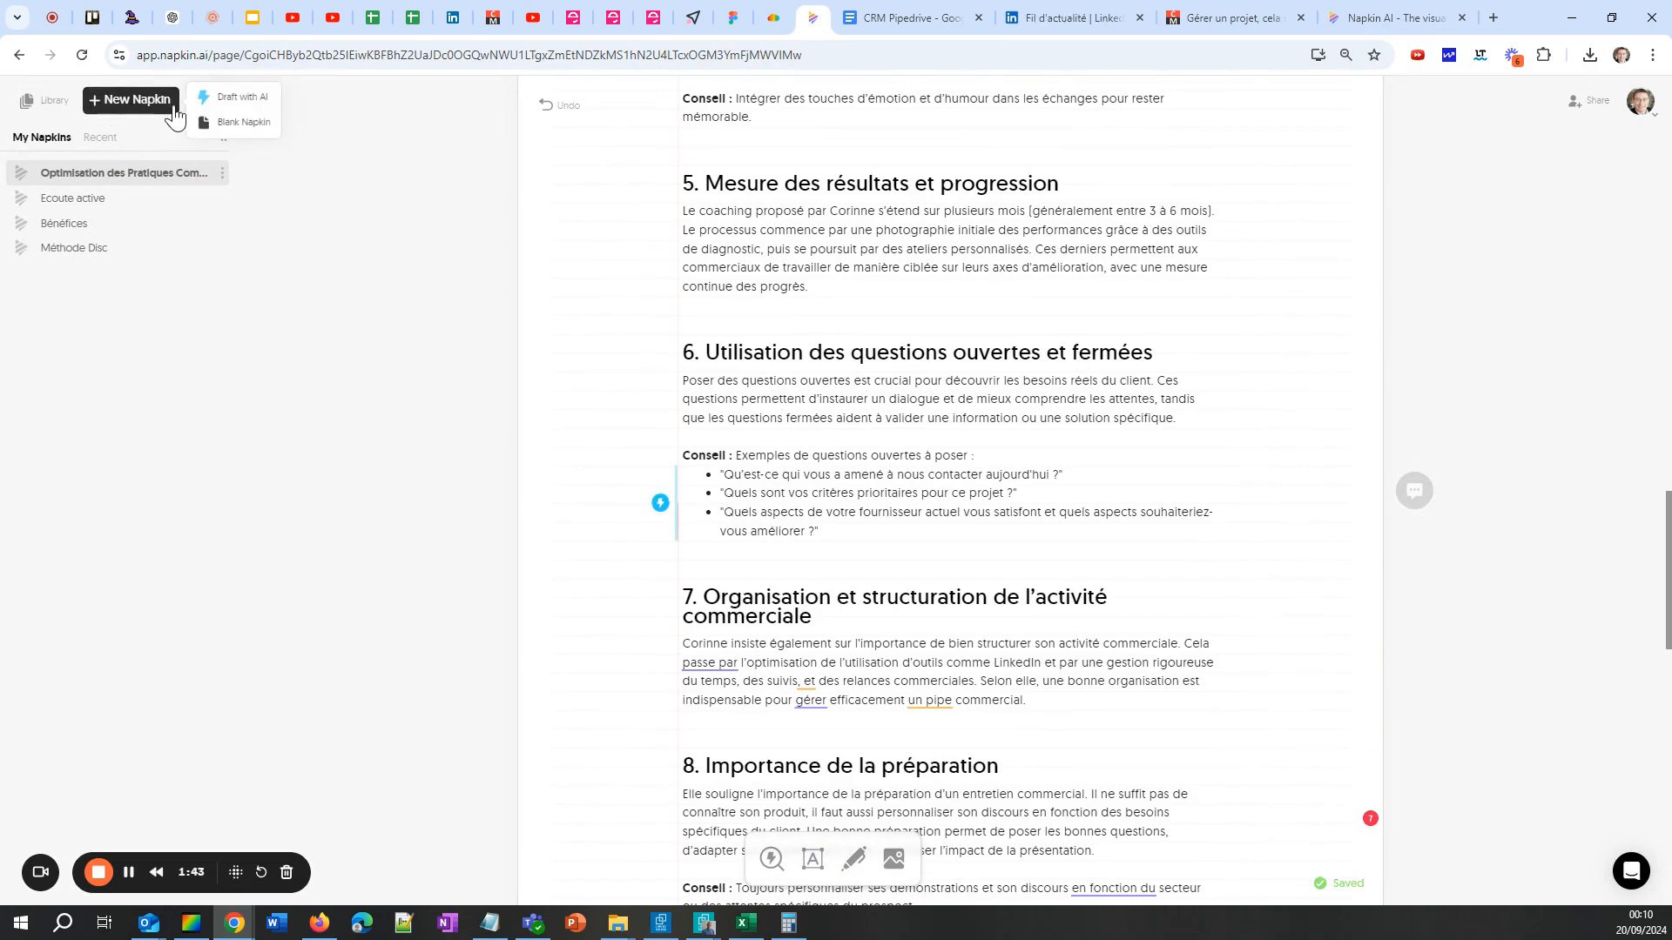
{"action": "left_click", "coordinate": [228, 122]}
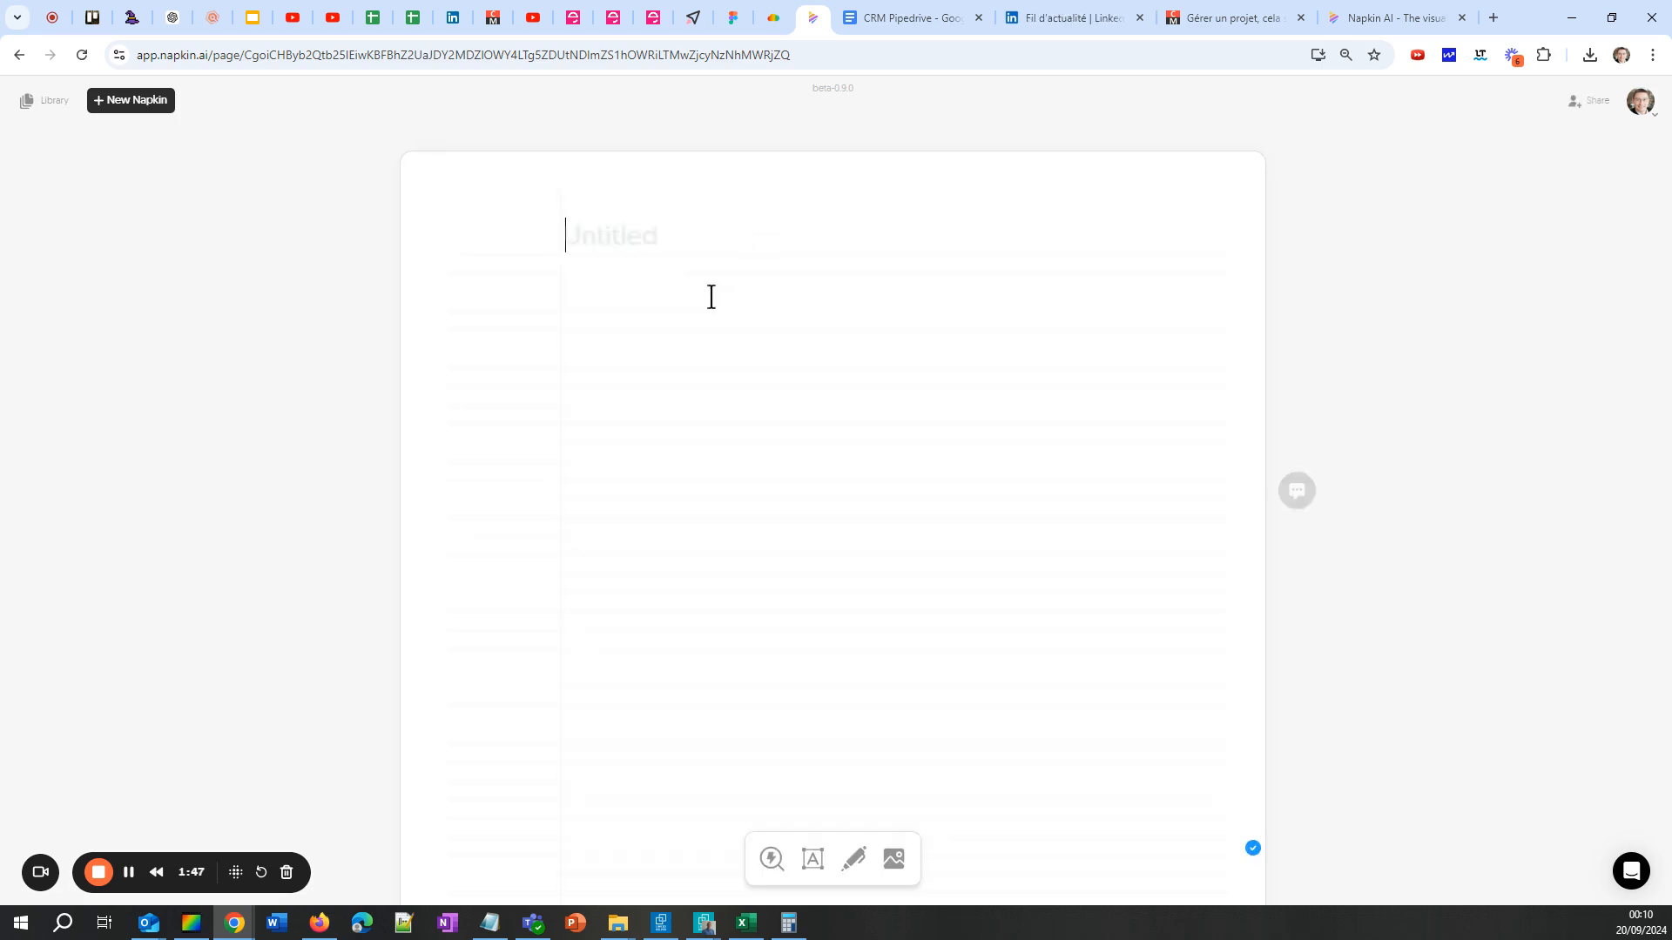
Step: Copy the five numbered section titles from the project management article's "Sommaire de l'article"
{"action": "left_click", "coordinate": [1231, 19]}
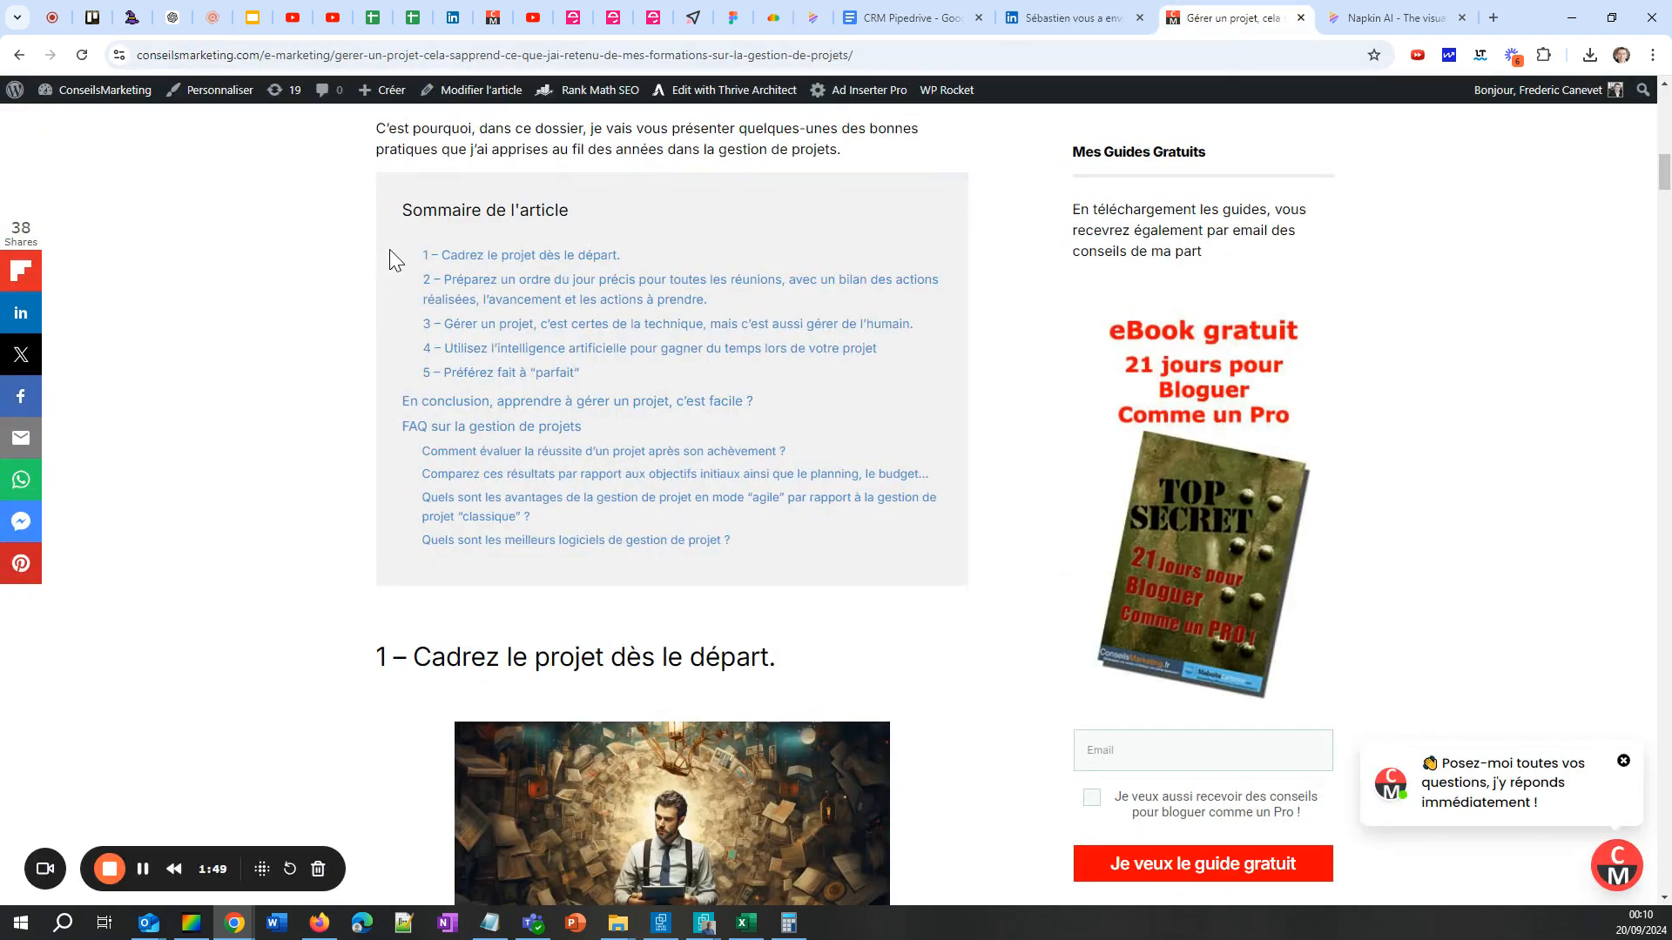
{"action": "left_click_drag", "start_coordinate": [394, 248], "coordinate": [598, 369]}
{"action": "key", "text": "ctrl+c"}
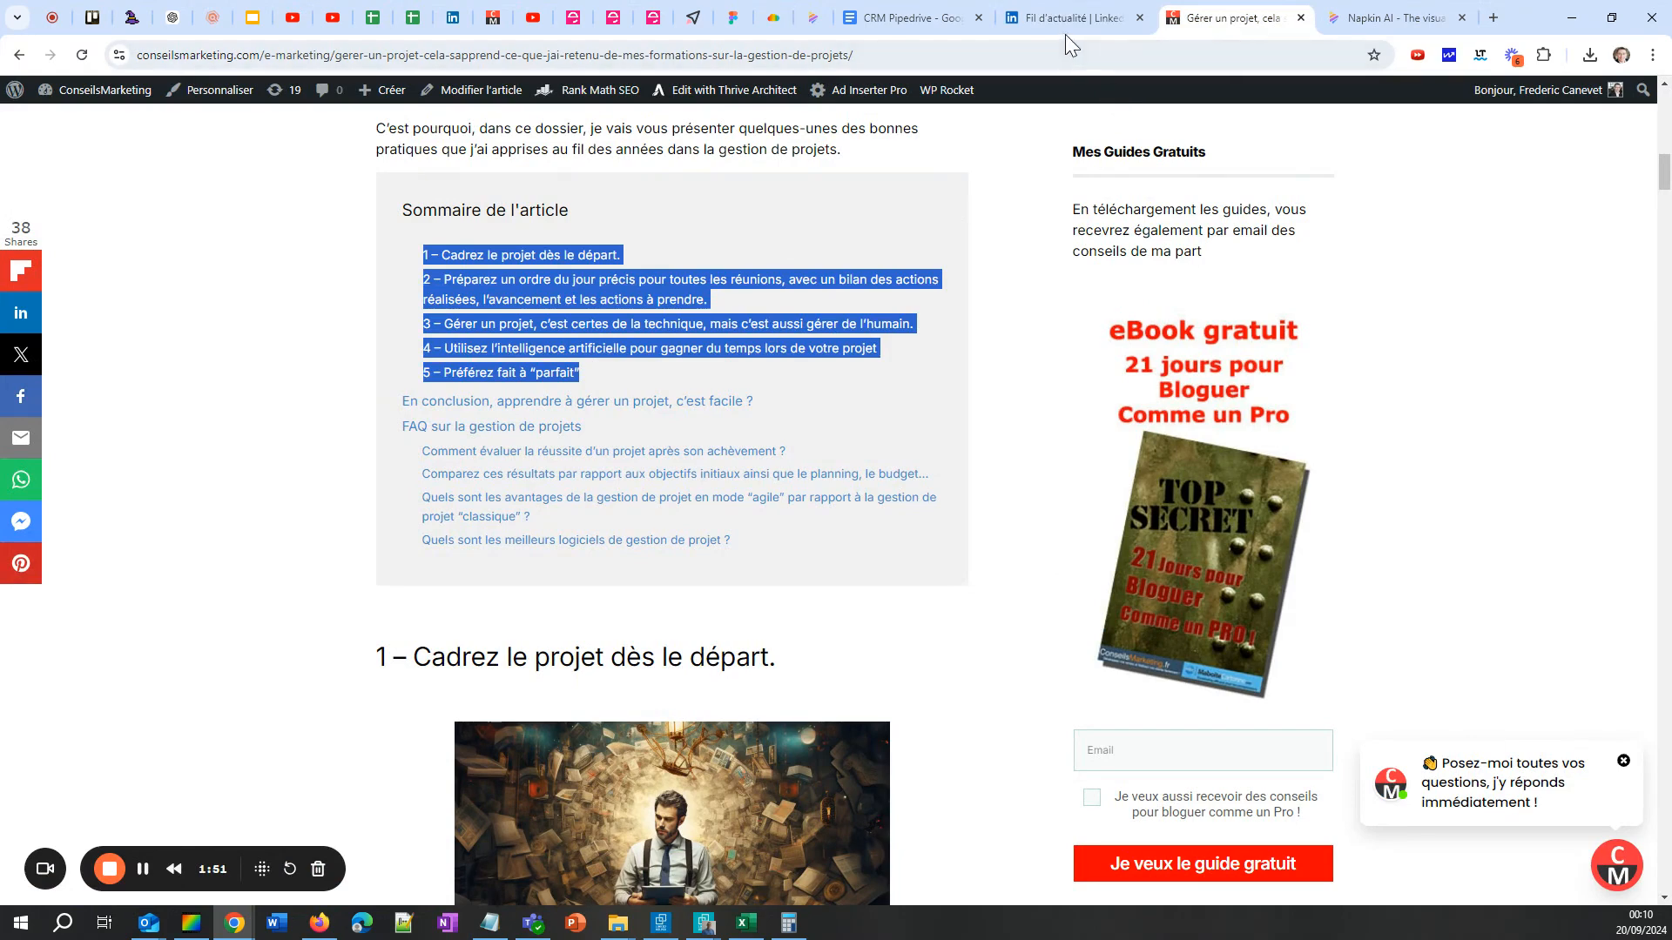
Step: Return to the blank napkin, title it "Etapes pour projet" and start a new line beneath the title
{"action": "left_click", "coordinate": [819, 18]}
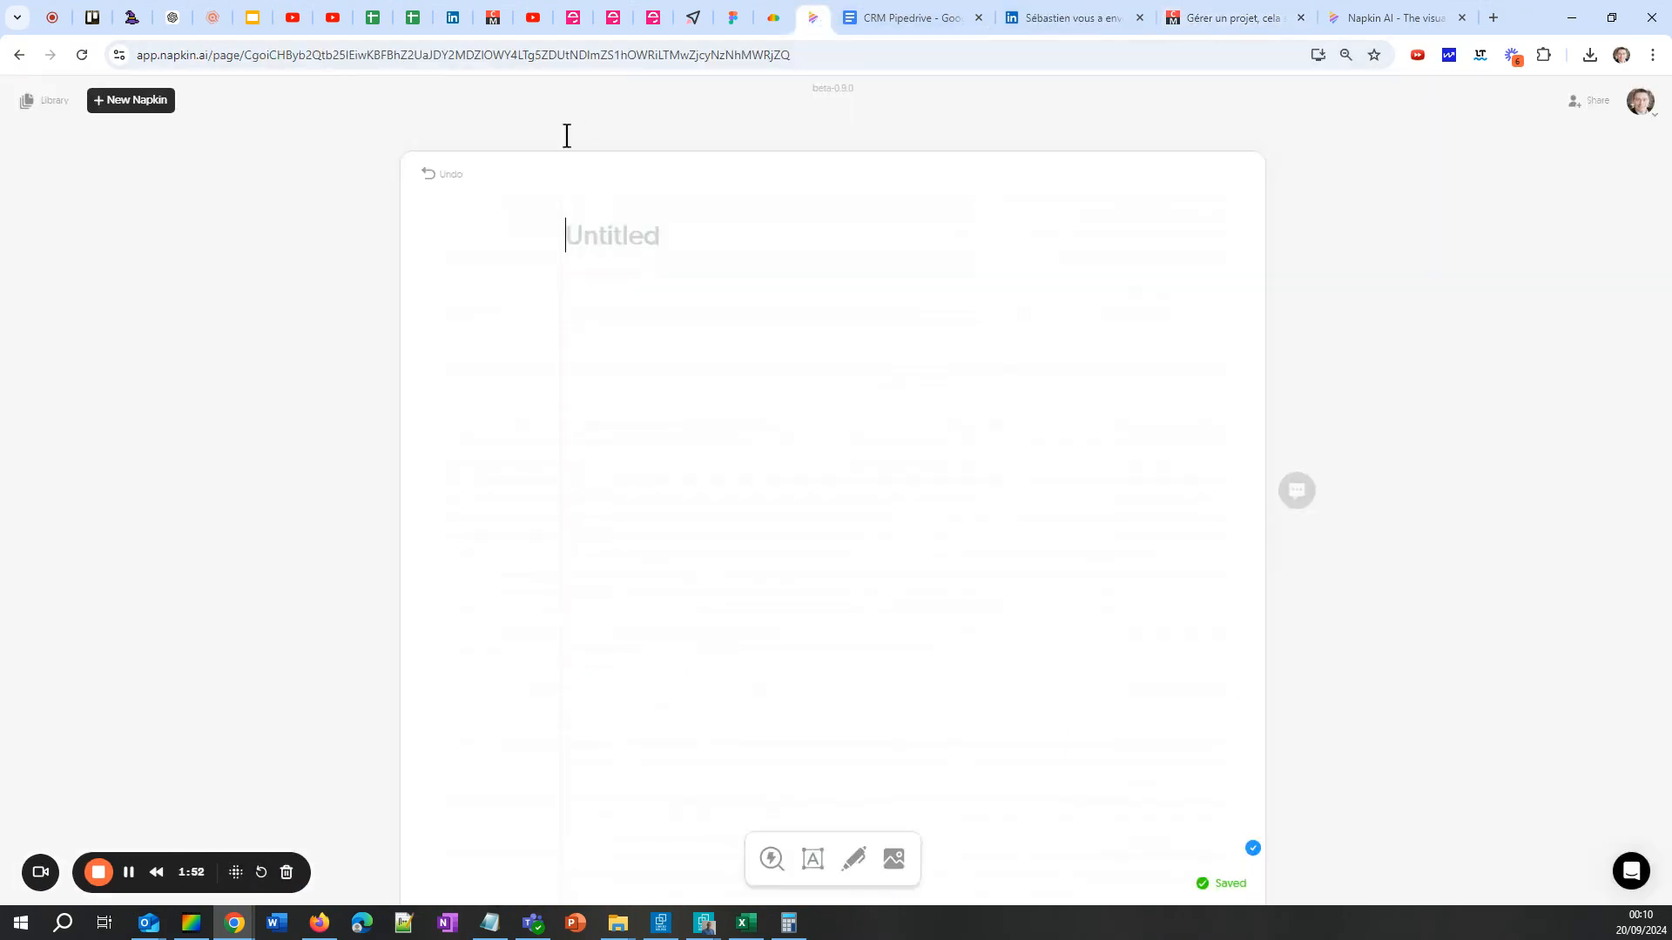
{"action": "left_click", "coordinate": [607, 220]}
{"action": "type", "text": "Etapes pour projet"}
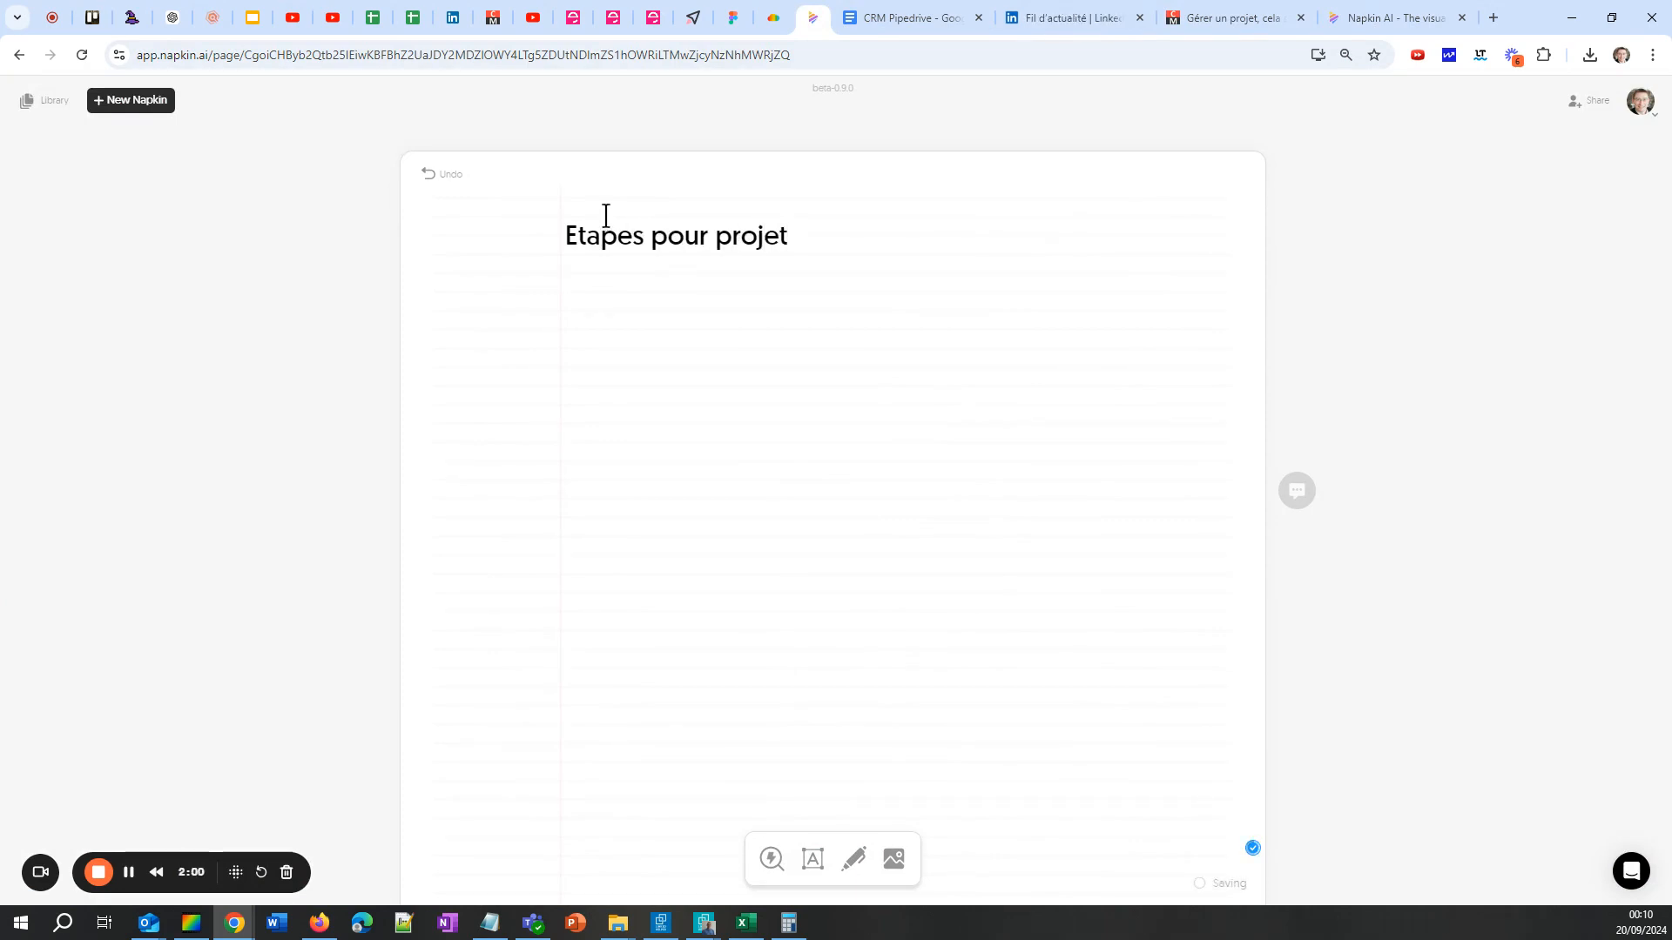
{"action": "key", "text": "Return"}
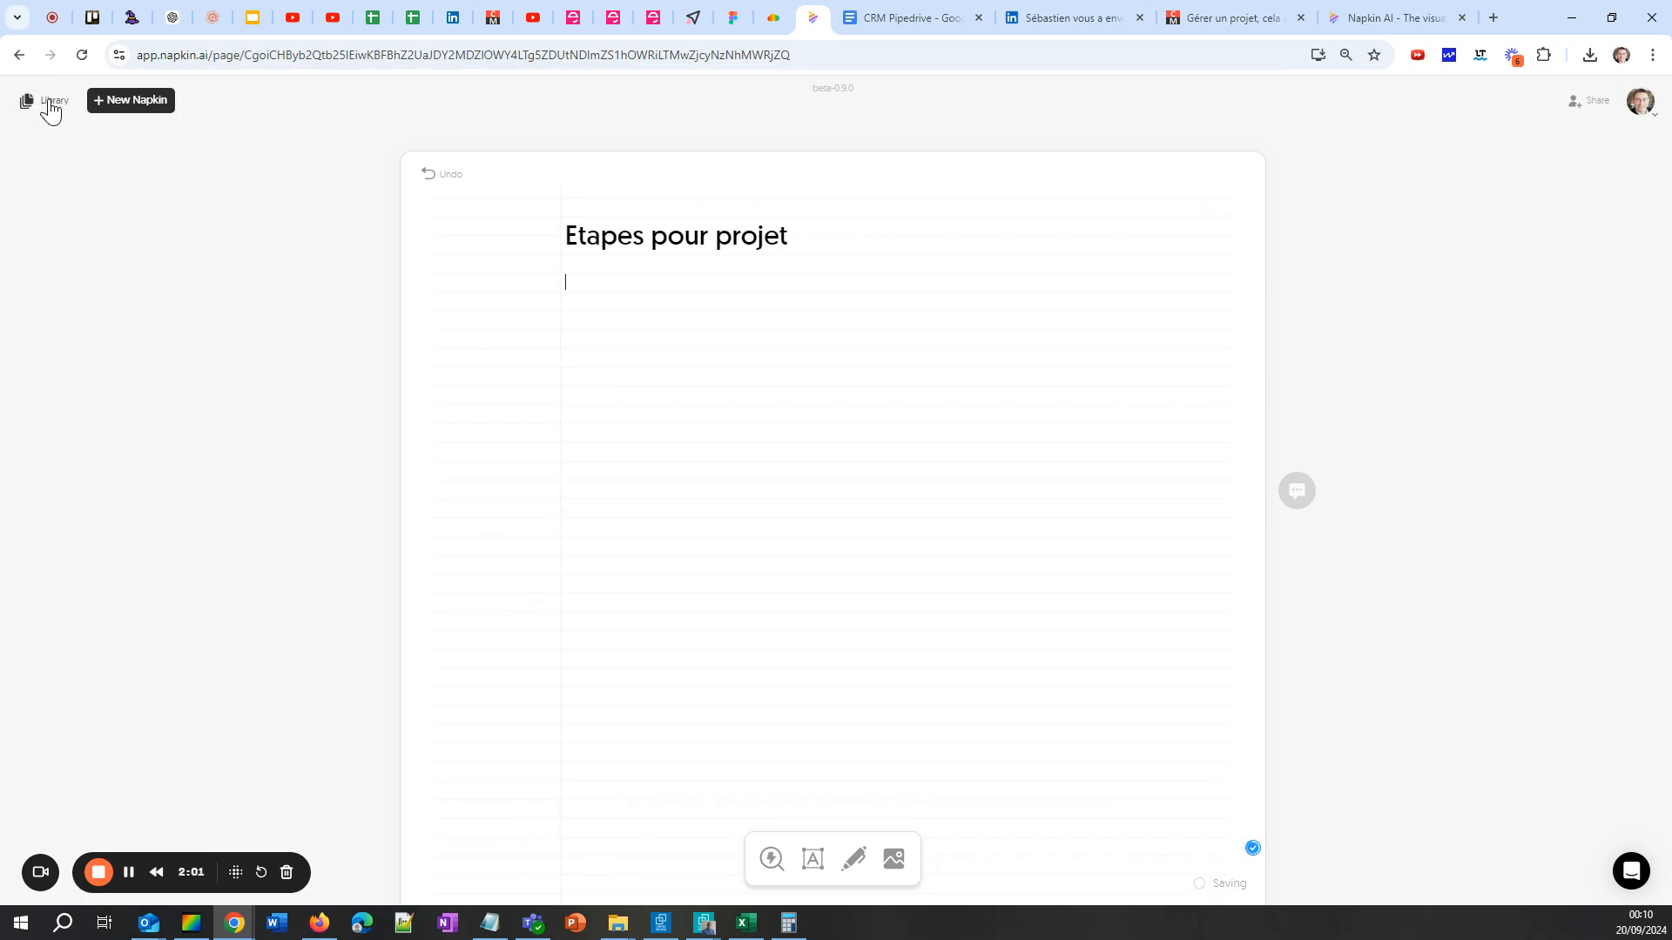
Step: Show the napkin library, paste the five section titles below the heading and generate visuals from the list
{"action": "left_click", "coordinate": [50, 106]}
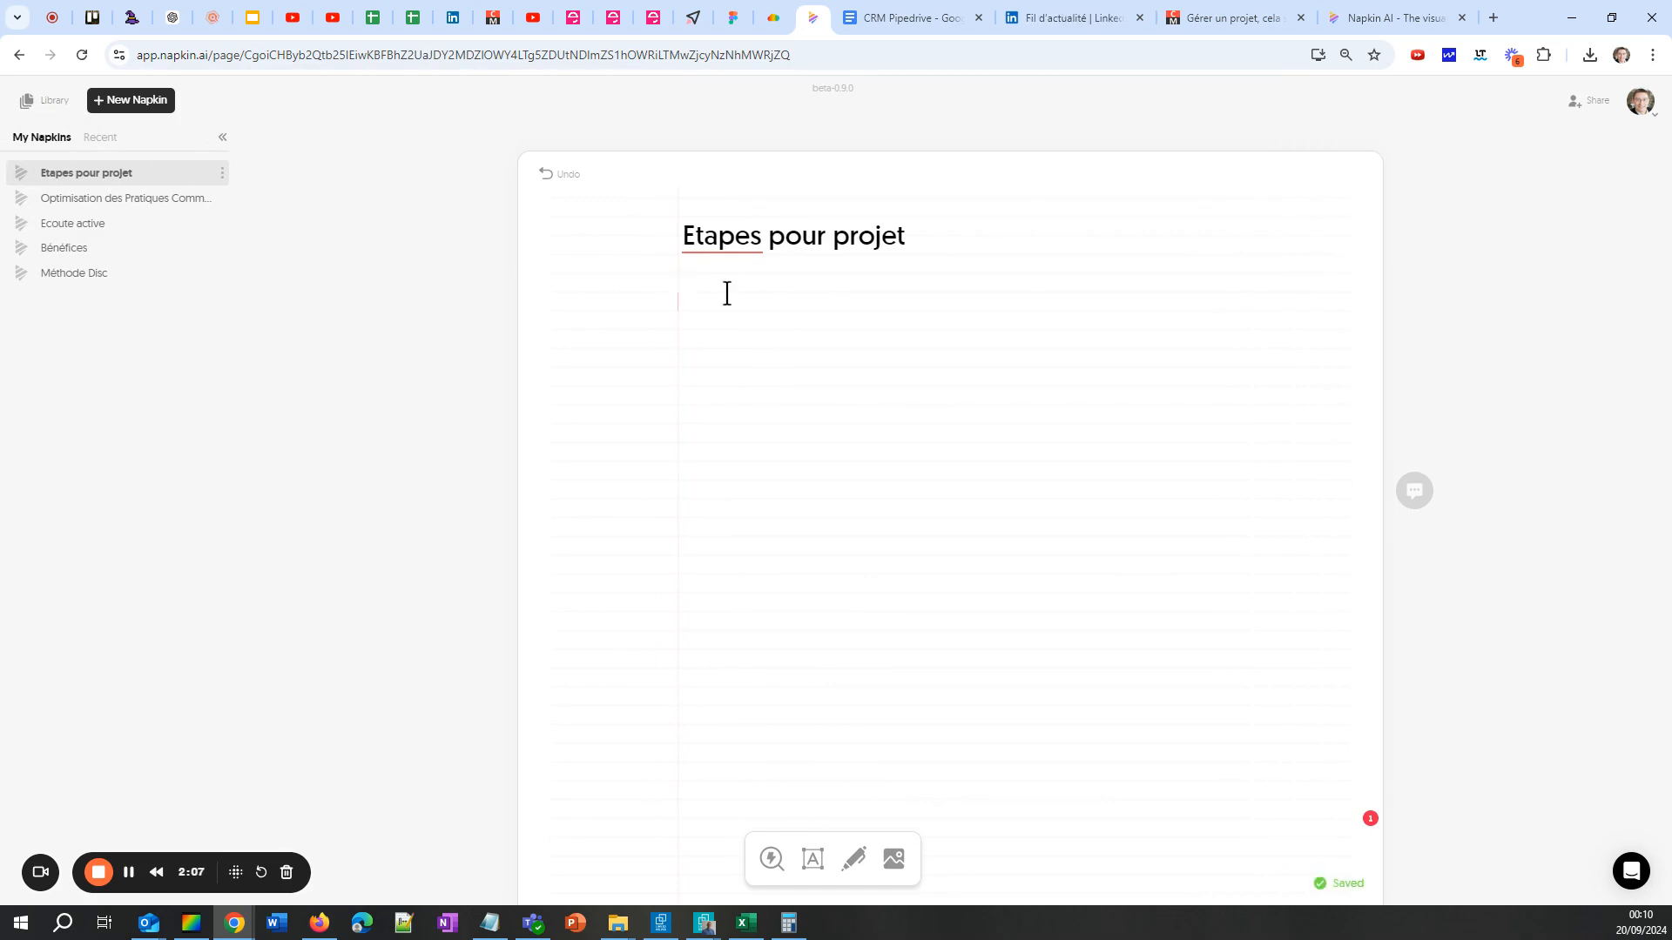
{"action": "key", "text": "ctrl+v"}
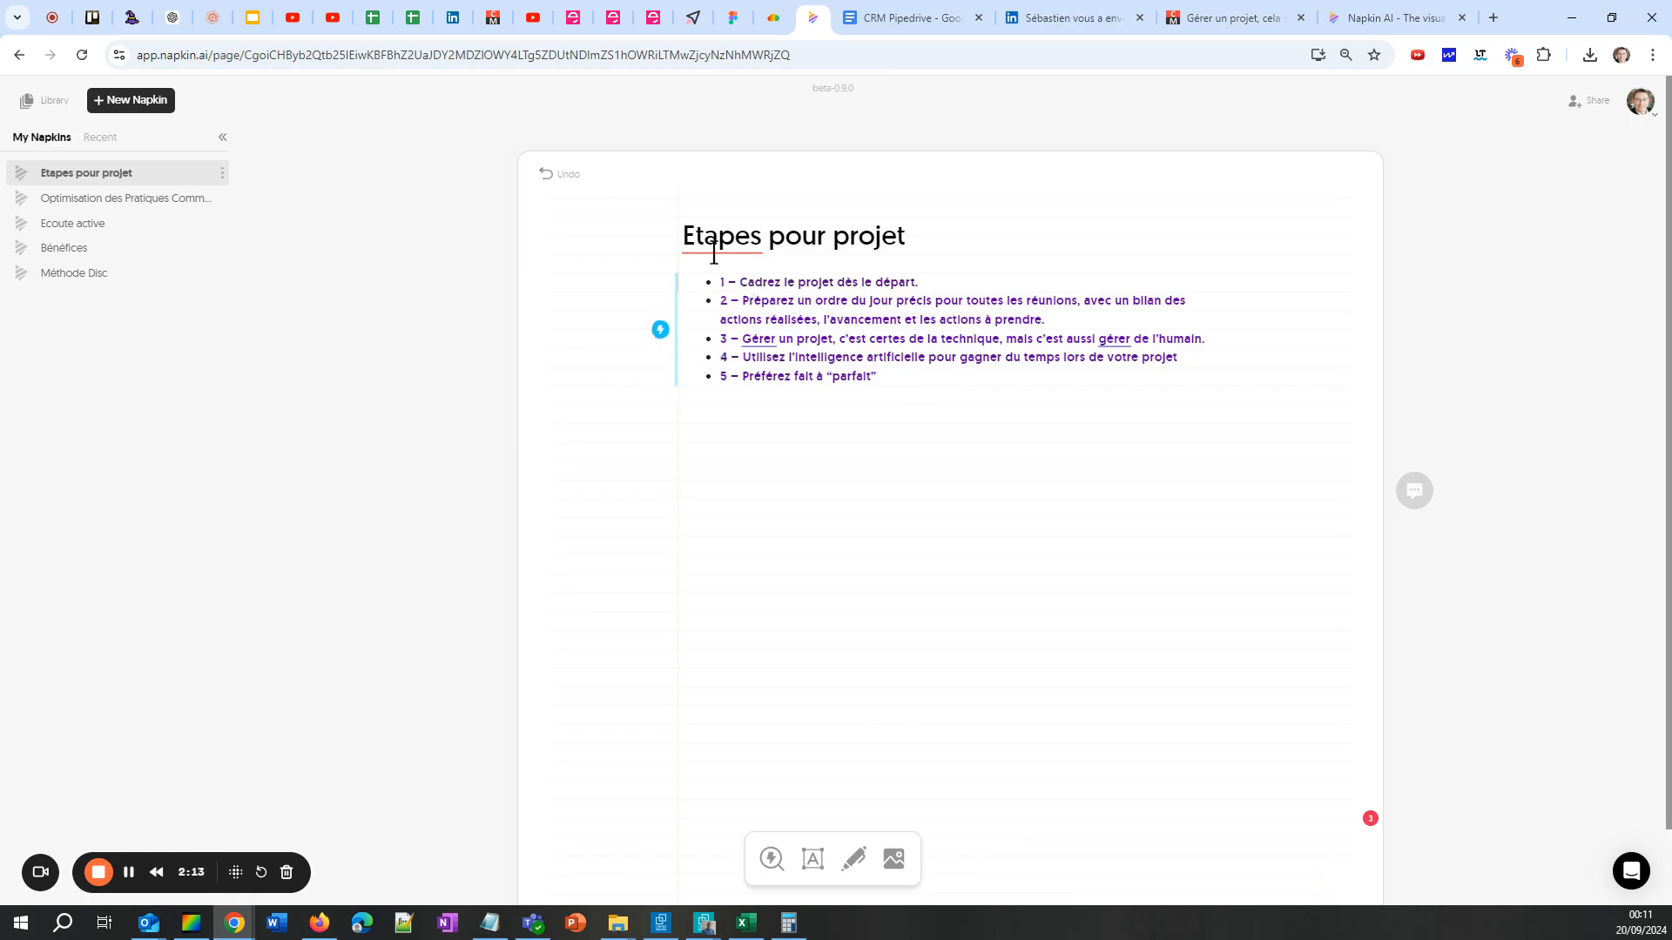
{"action": "left_click", "coordinate": [664, 340]}
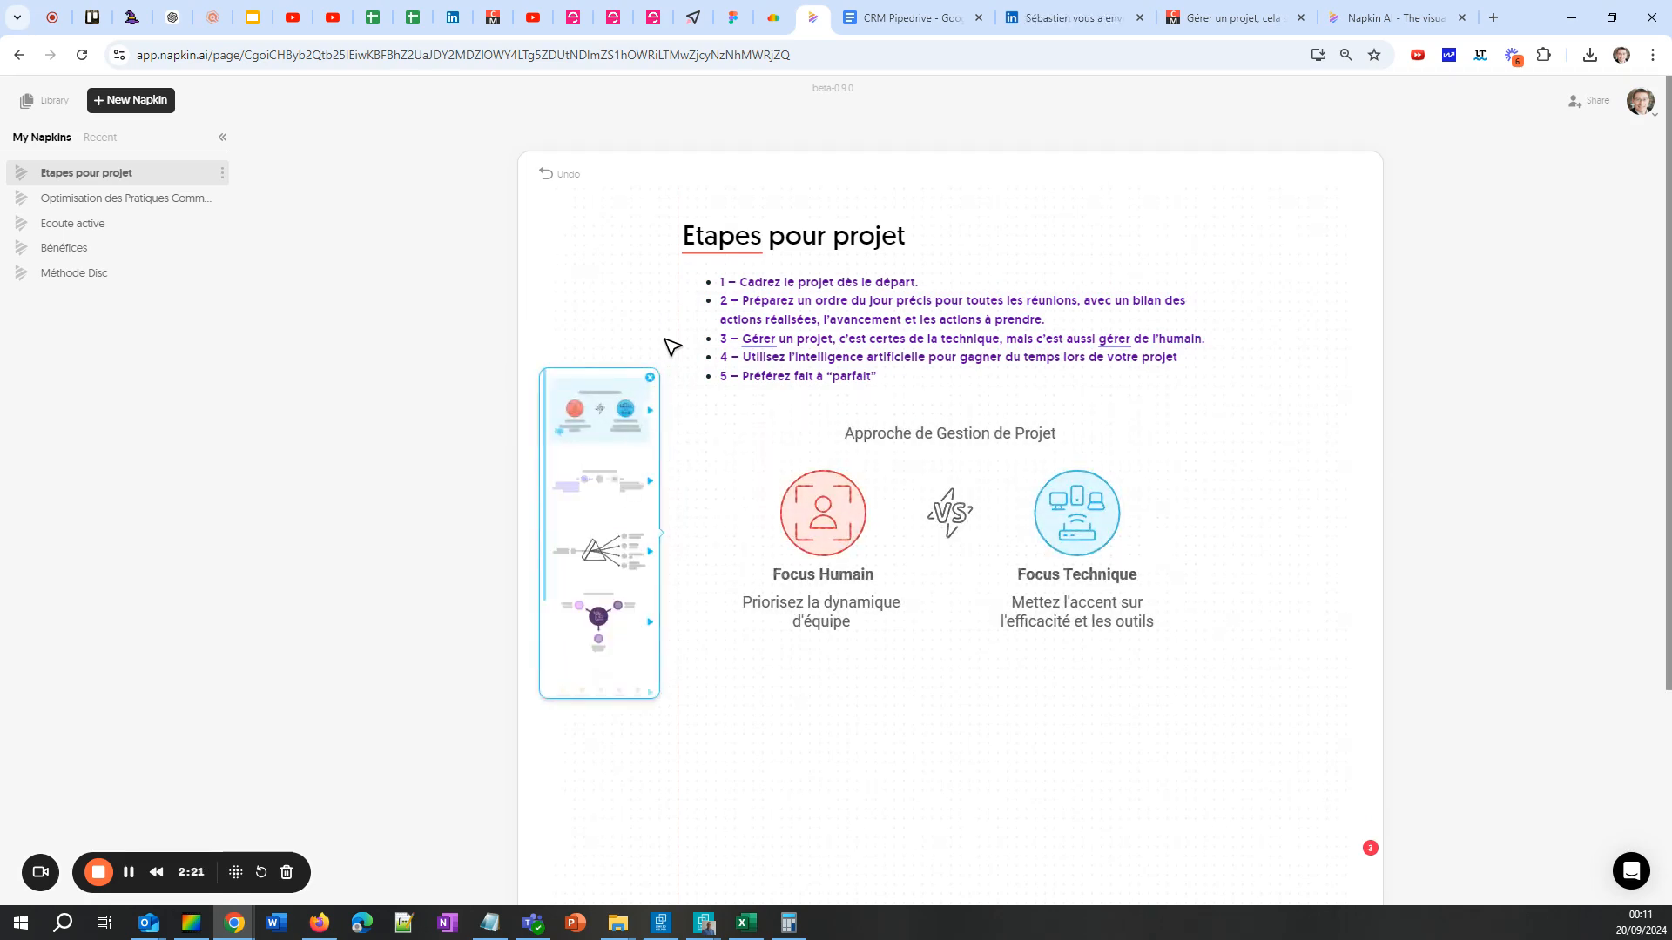
Step: Preview the suggested visuals for the list, comparing the pyramid, staircase, timeline, mind map, funnel and light bulb layouts
{"action": "mouse_move", "coordinate": [630, 420]}
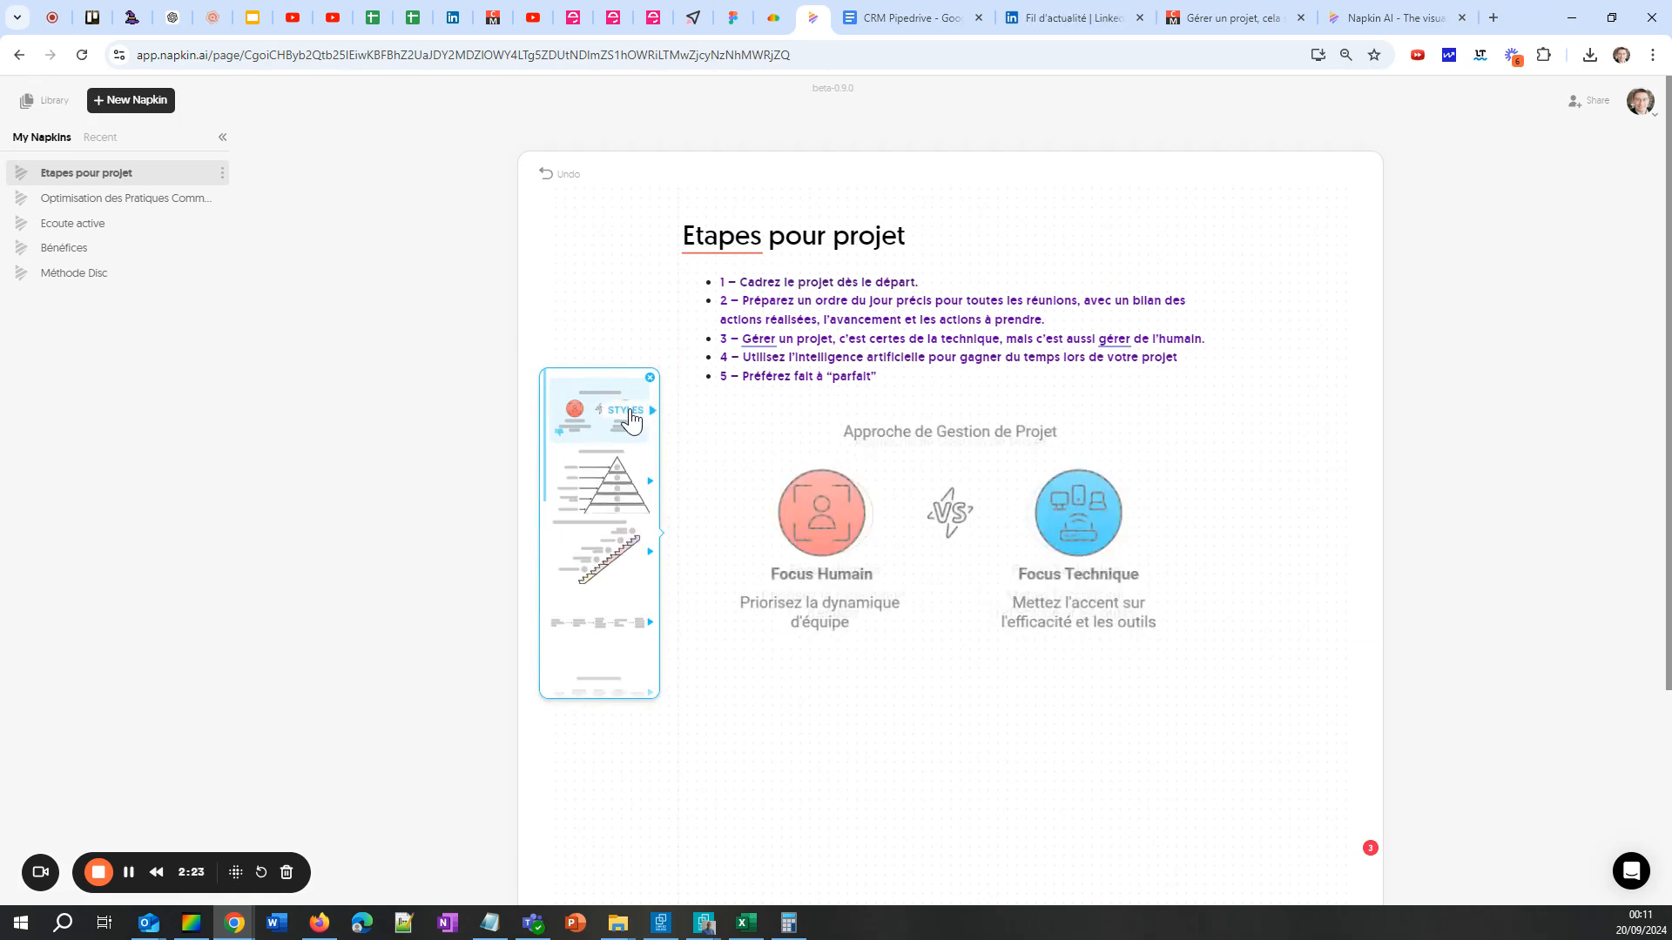
{"action": "mouse_move", "coordinate": [602, 490]}
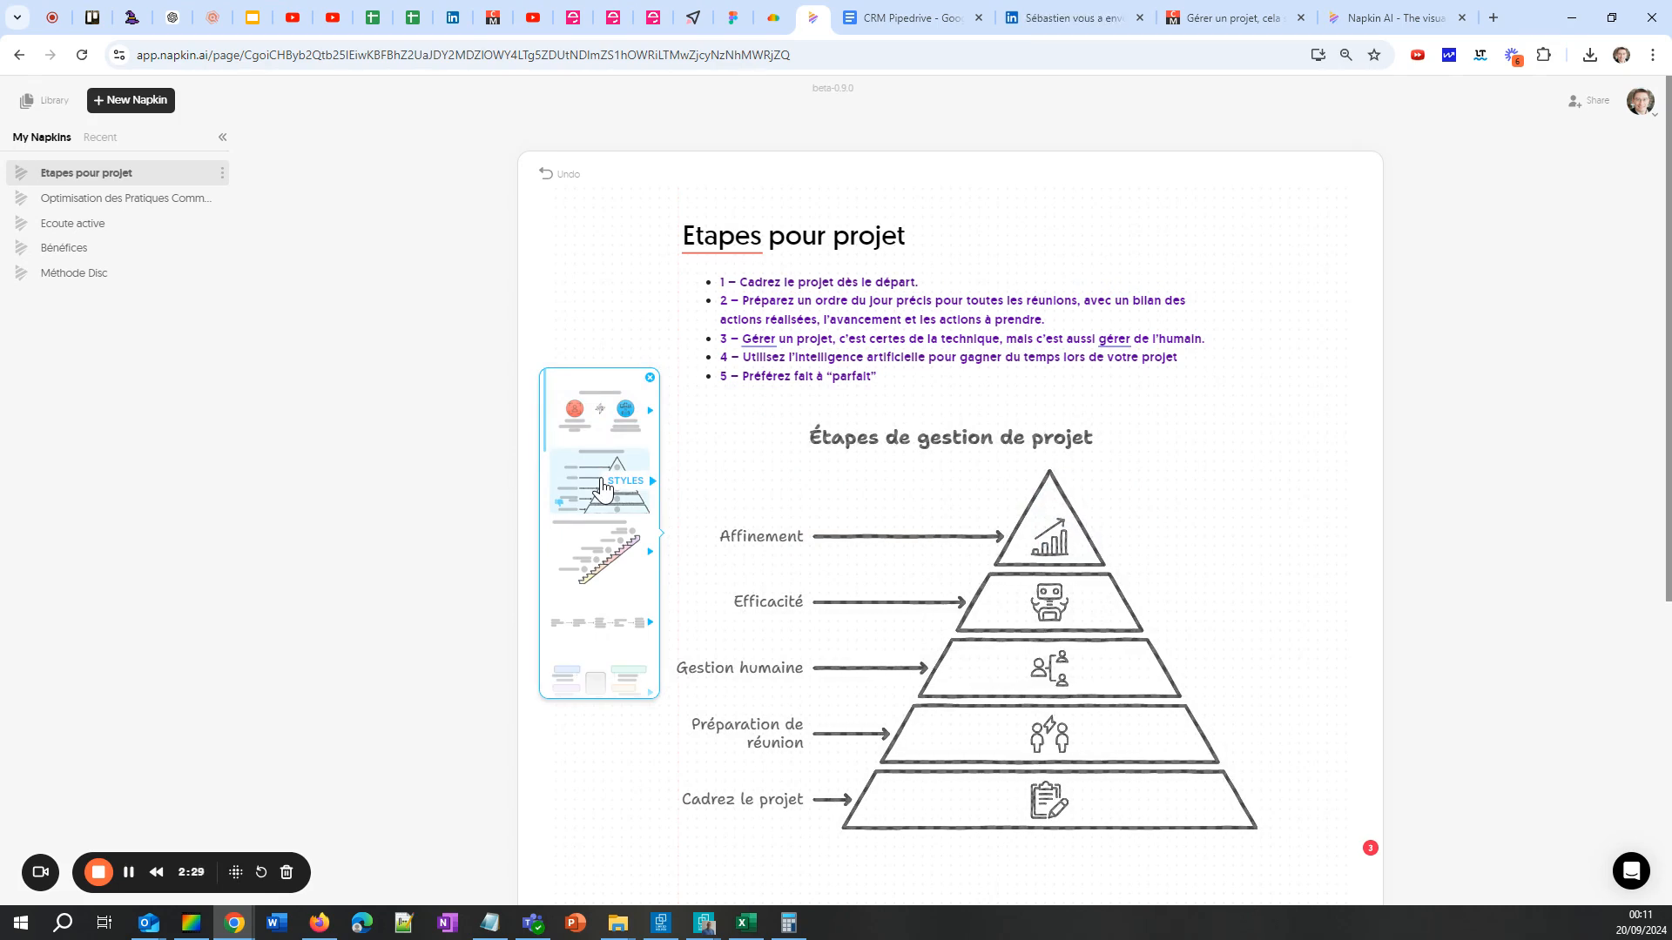
{"action": "mouse_move", "coordinate": [597, 557]}
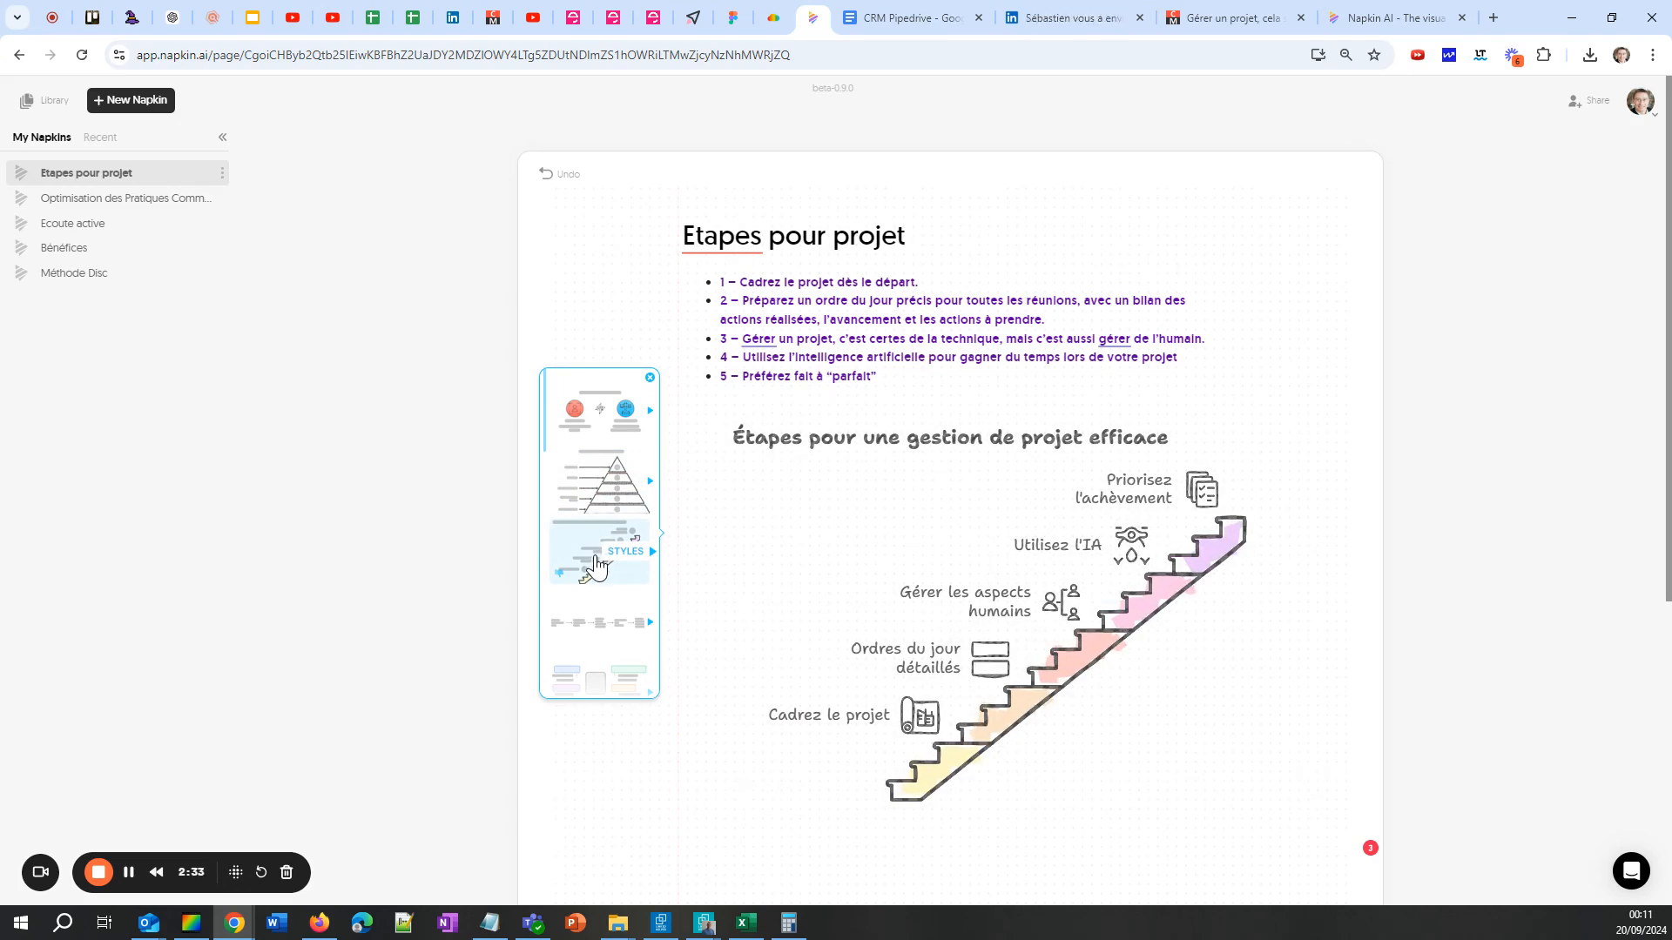
{"action": "scroll", "coordinate": [582, 627], "scroll_direction": "down", "scroll_amount": 2}
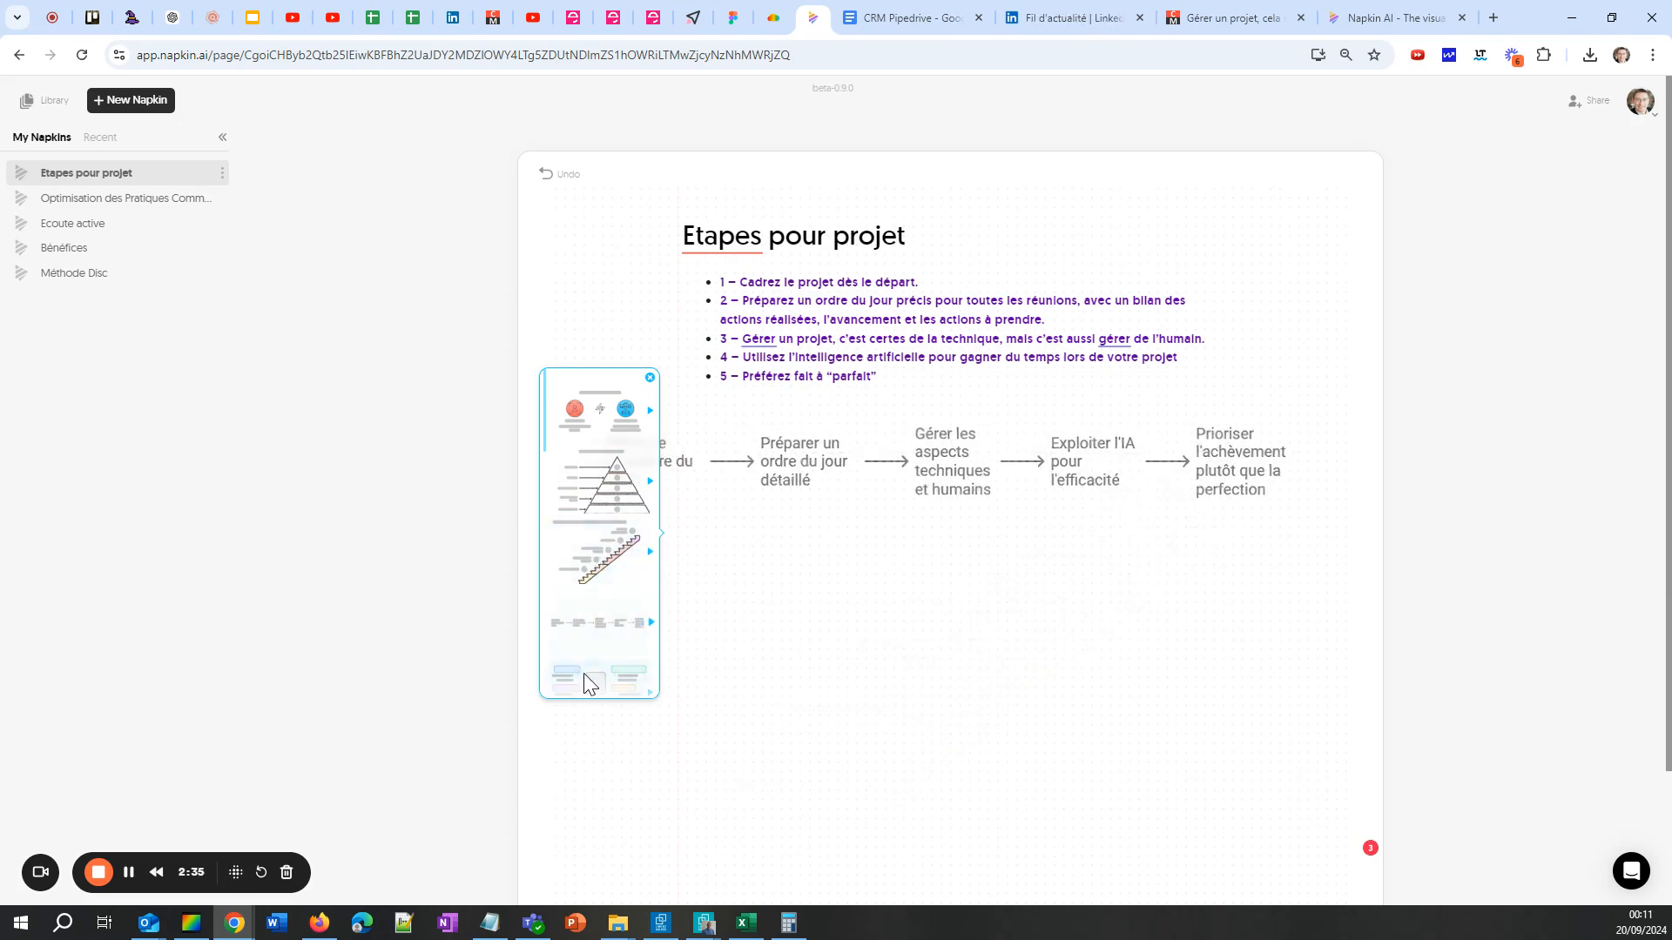
{"action": "scroll", "coordinate": [587, 613], "scroll_direction": "down", "scroll_amount": 2}
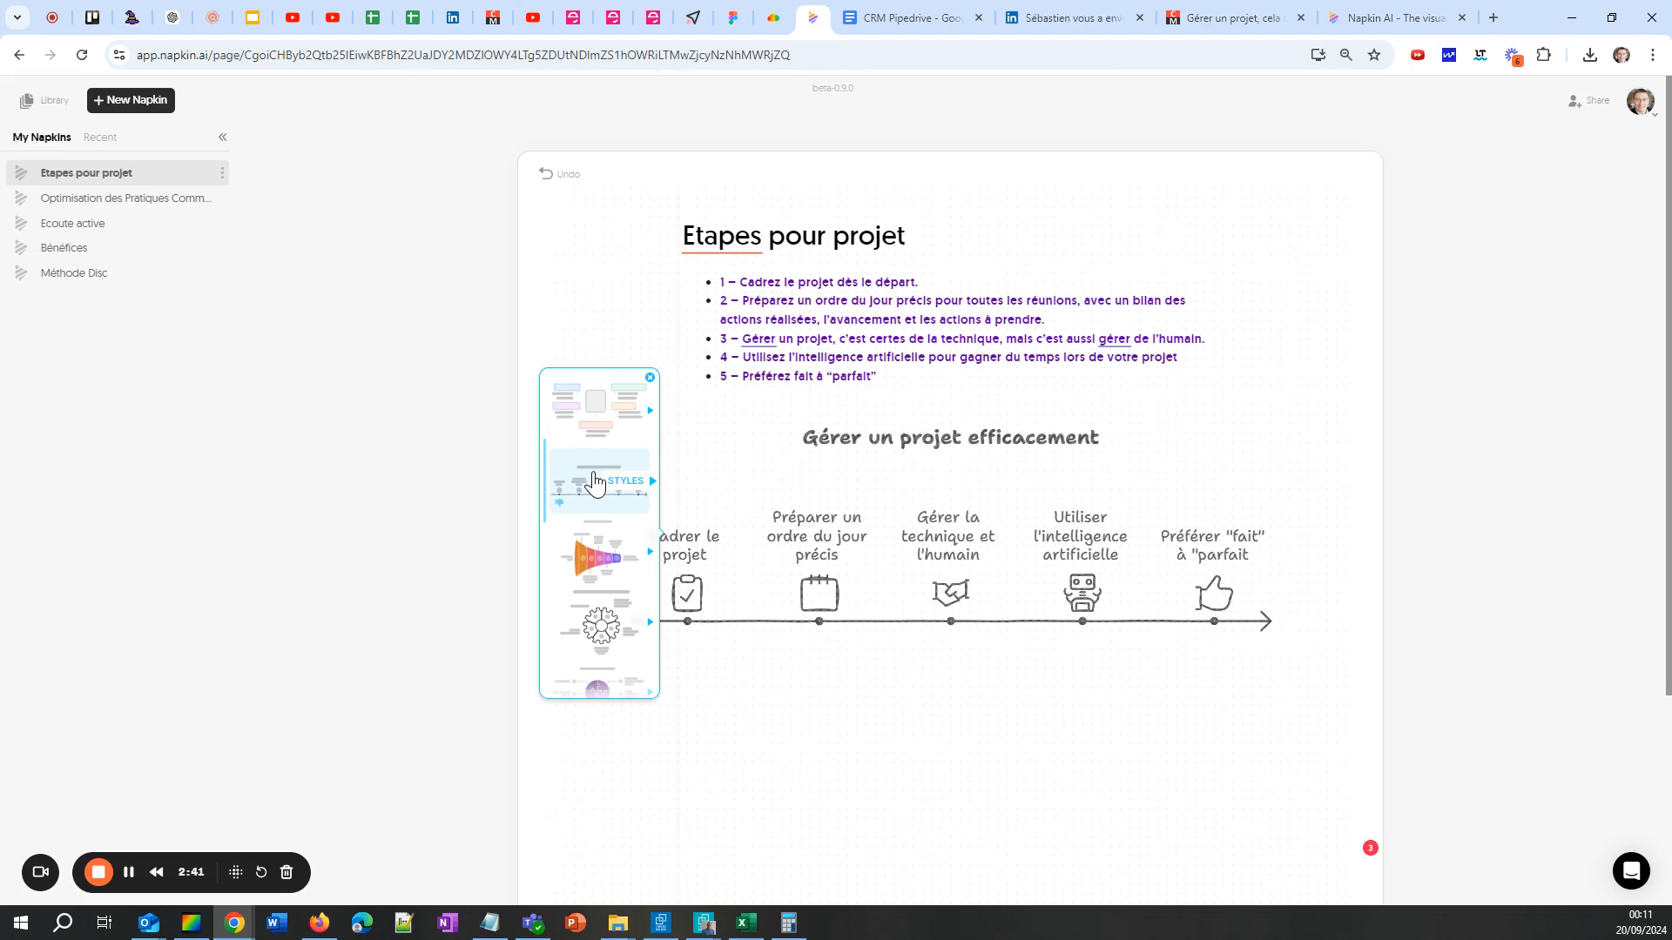
{"action": "scroll", "coordinate": [595, 483], "scroll_direction": "up", "scroll_amount": 2}
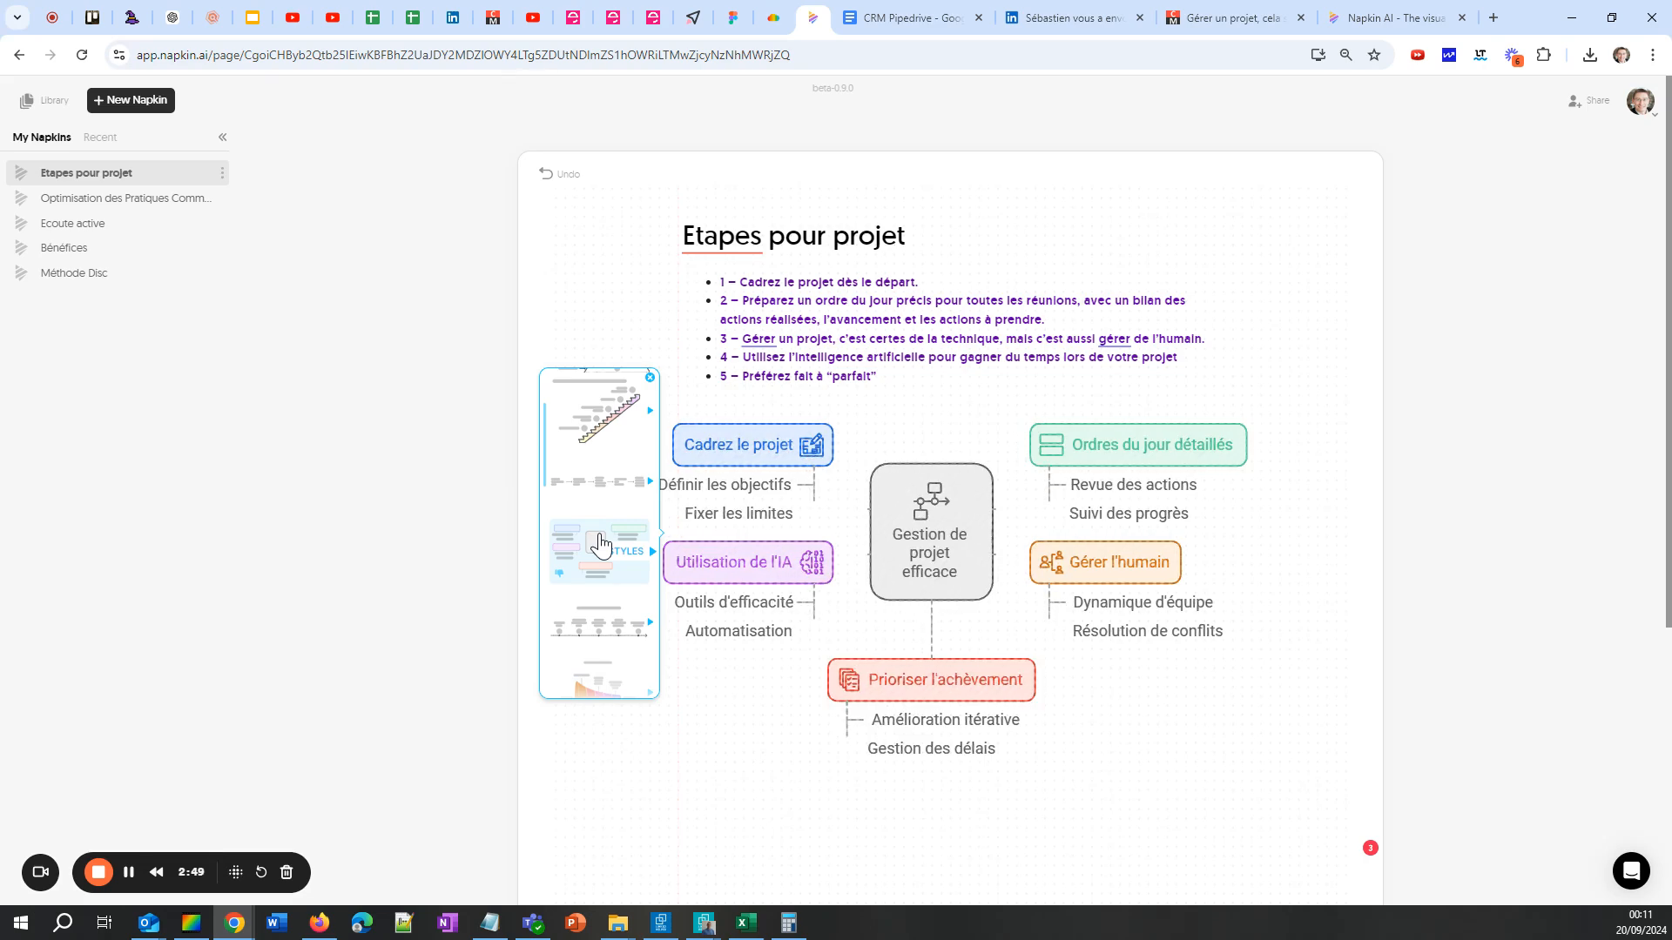
{"action": "scroll", "coordinate": [600, 540], "scroll_direction": "down", "scroll_amount": 3}
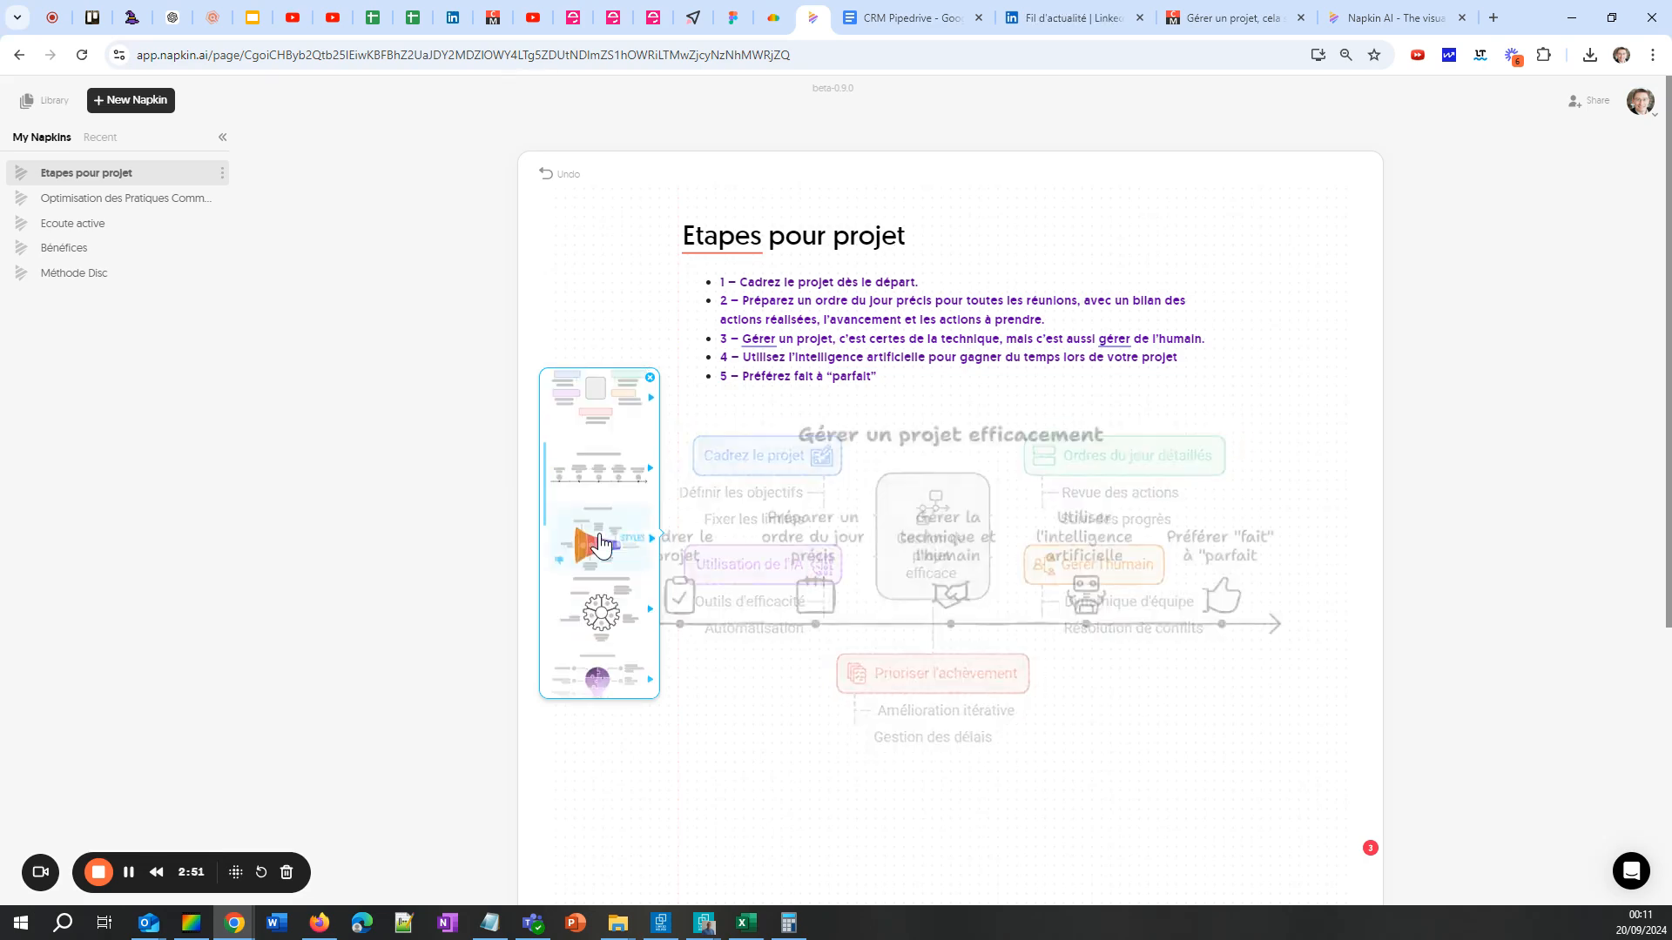
{"action": "scroll", "coordinate": [600, 463], "scroll_direction": "up", "scroll_amount": 2}
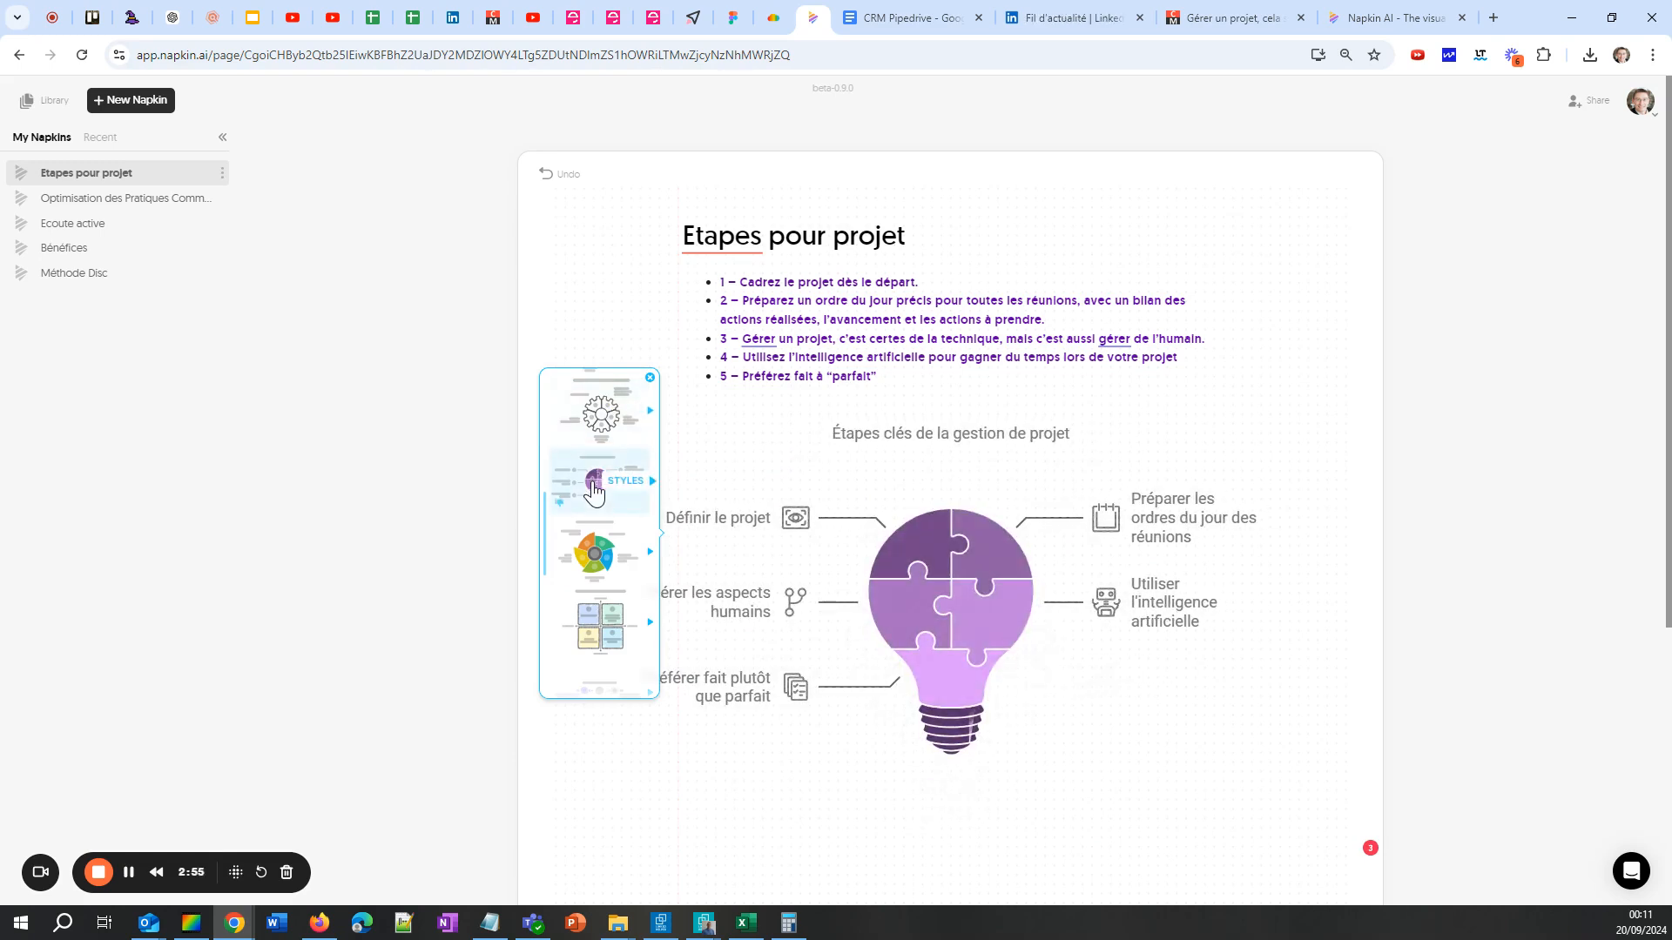
{"action": "scroll", "coordinate": [597, 494], "scroll_direction": "down", "scroll_amount": 3}
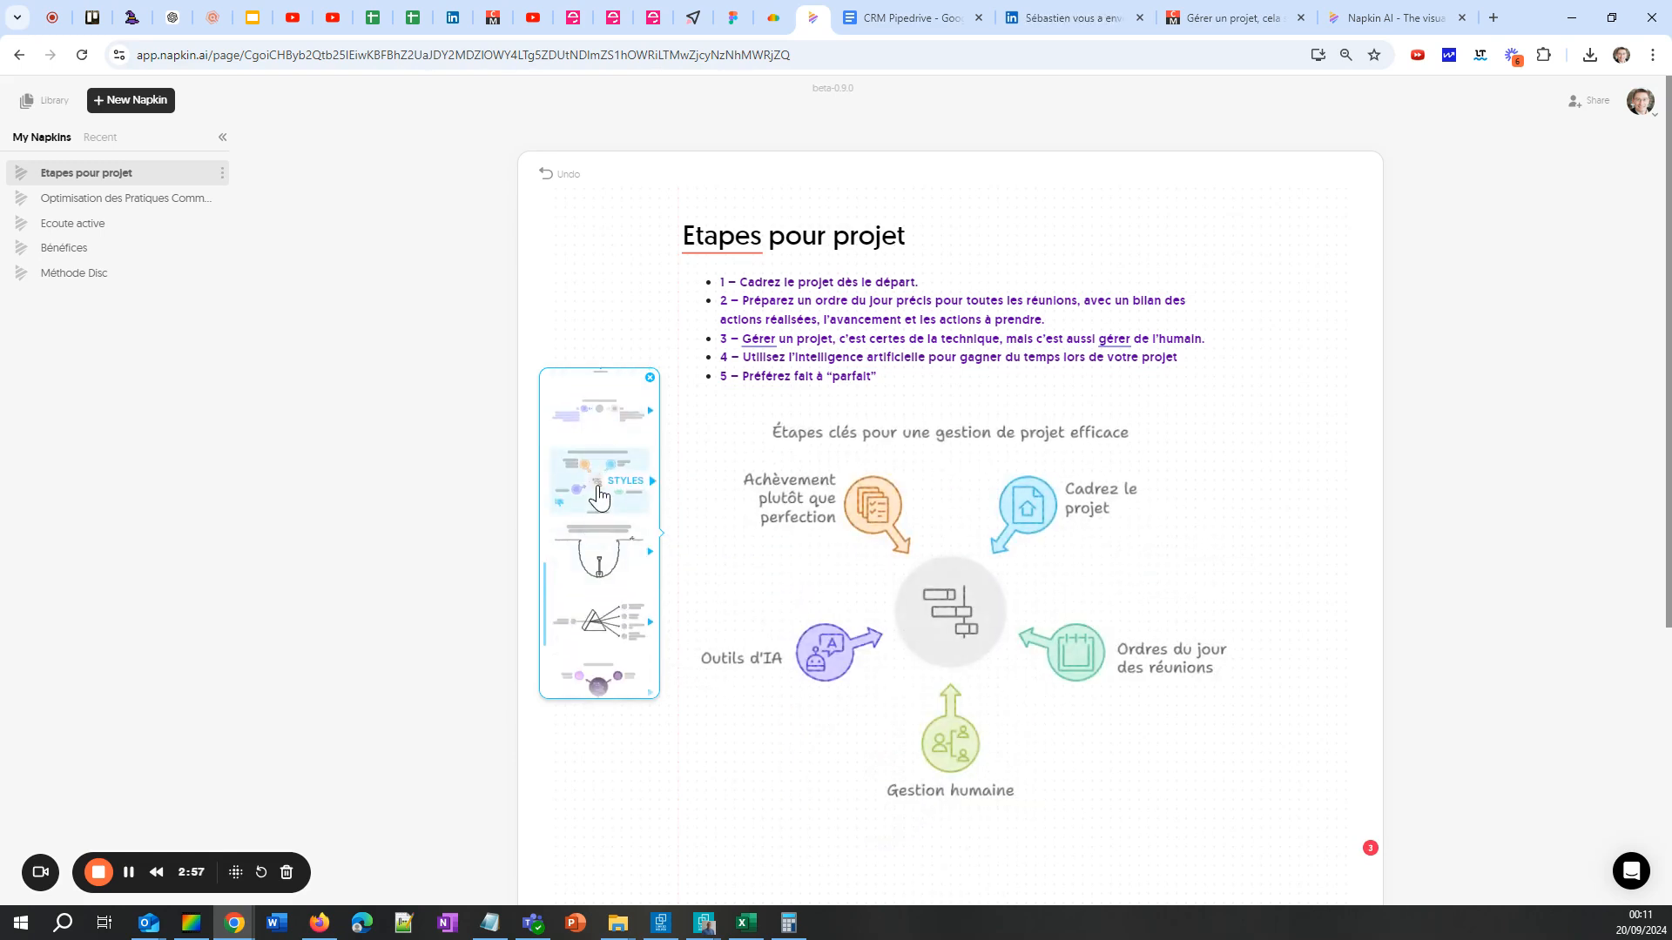
{"action": "scroll", "coordinate": [600, 496], "scroll_direction": "up", "scroll_amount": 2}
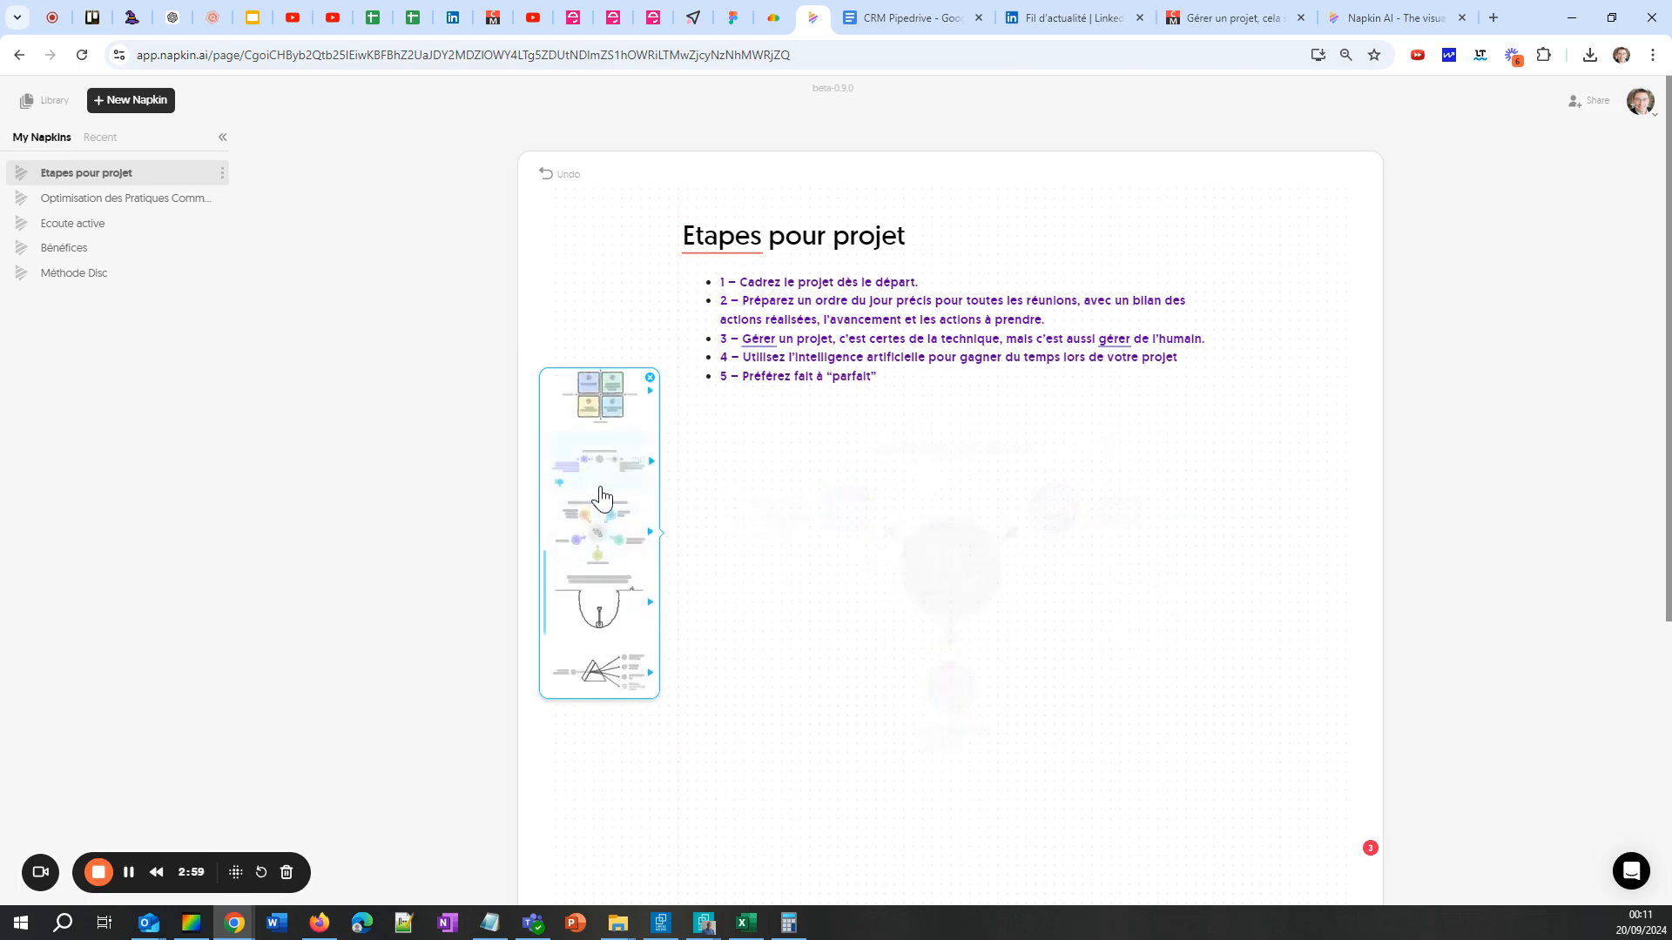
{"action": "scroll", "coordinate": [600, 496], "scroll_direction": "down", "scroll_amount": 3}
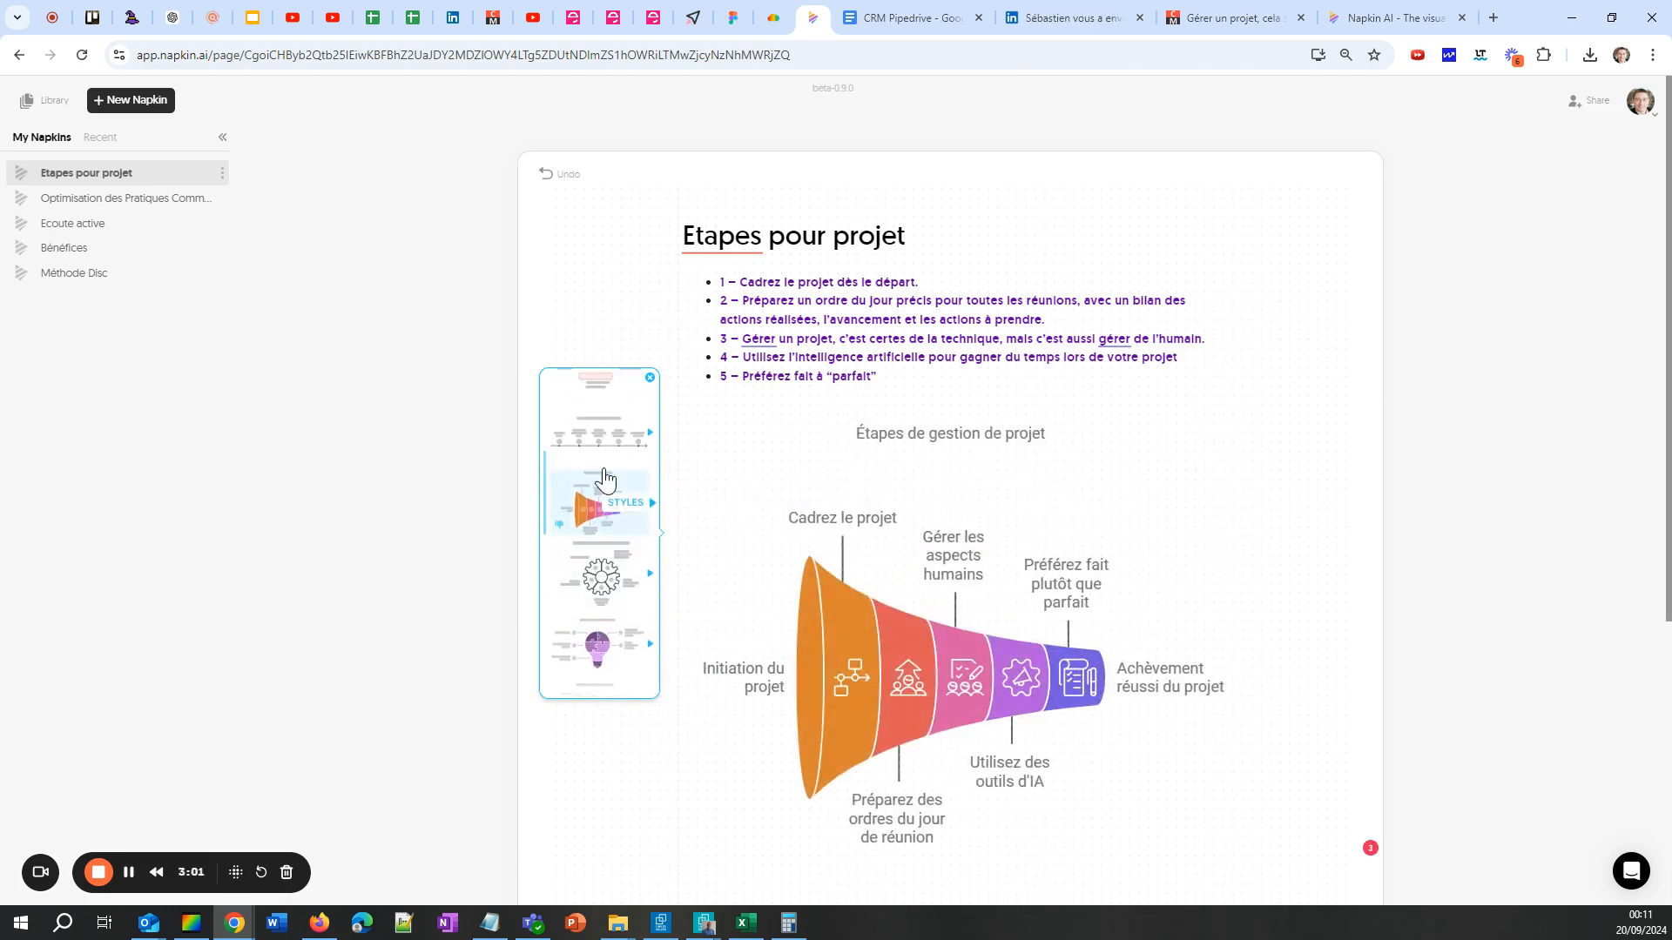
{"action": "scroll", "coordinate": [603, 479], "scroll_direction": "up", "scroll_amount": 2}
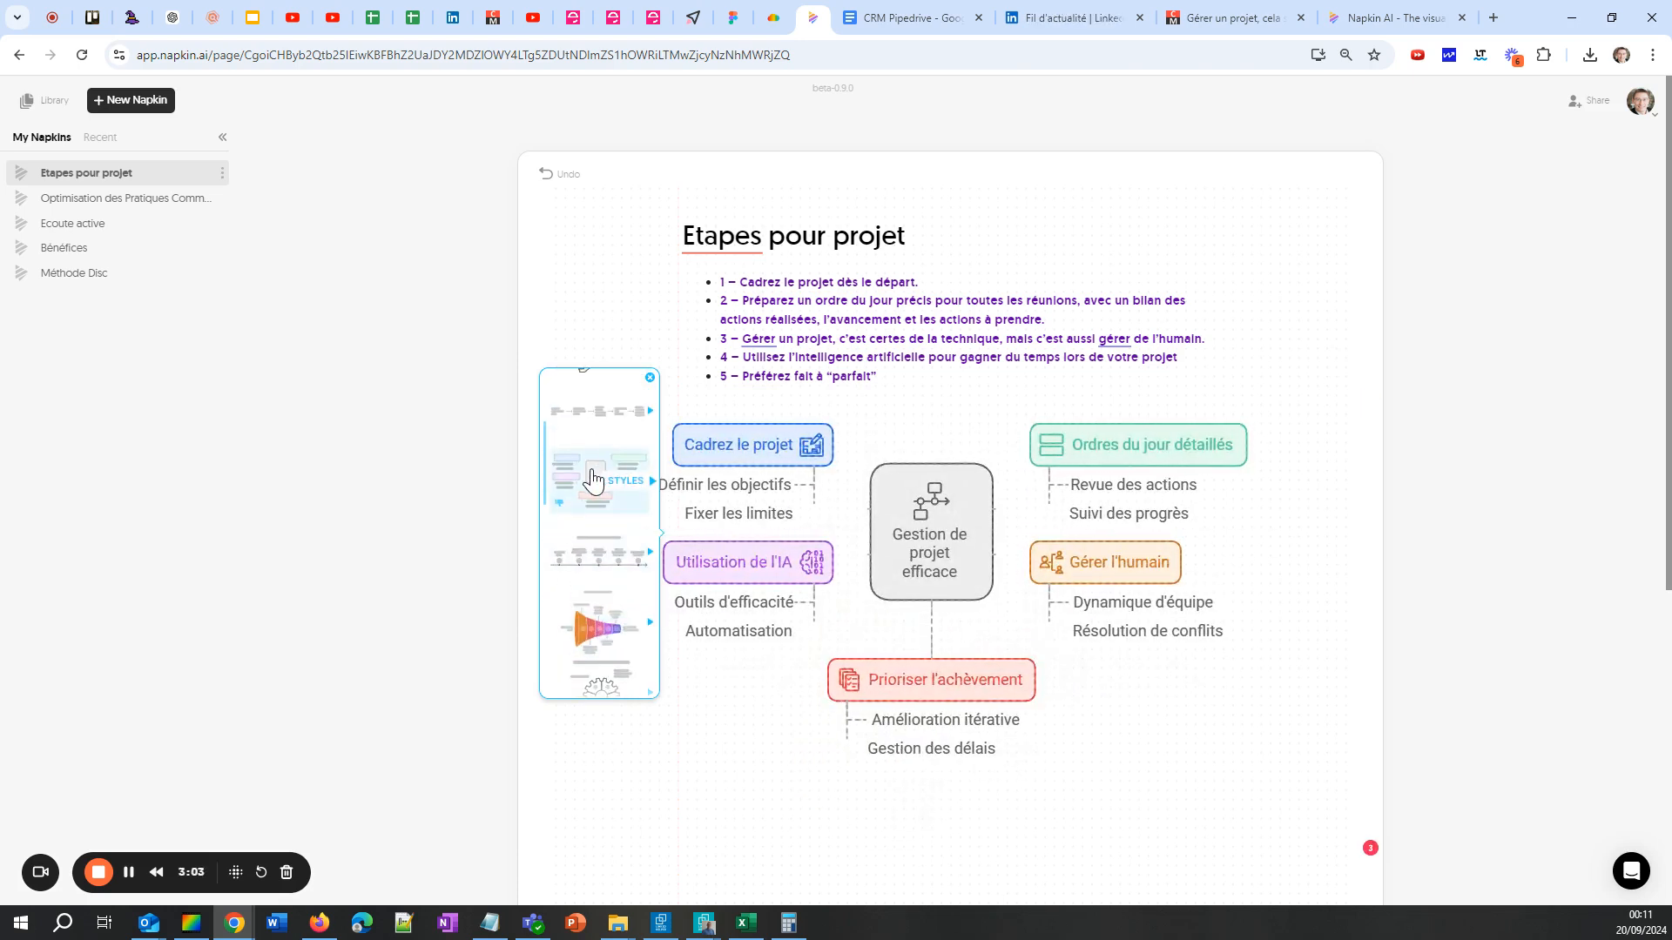
Step: Insert the mind map visual centred on "Gestion de projet efficace", using one of its coloured box styles
{"action": "left_click", "coordinate": [593, 480]}
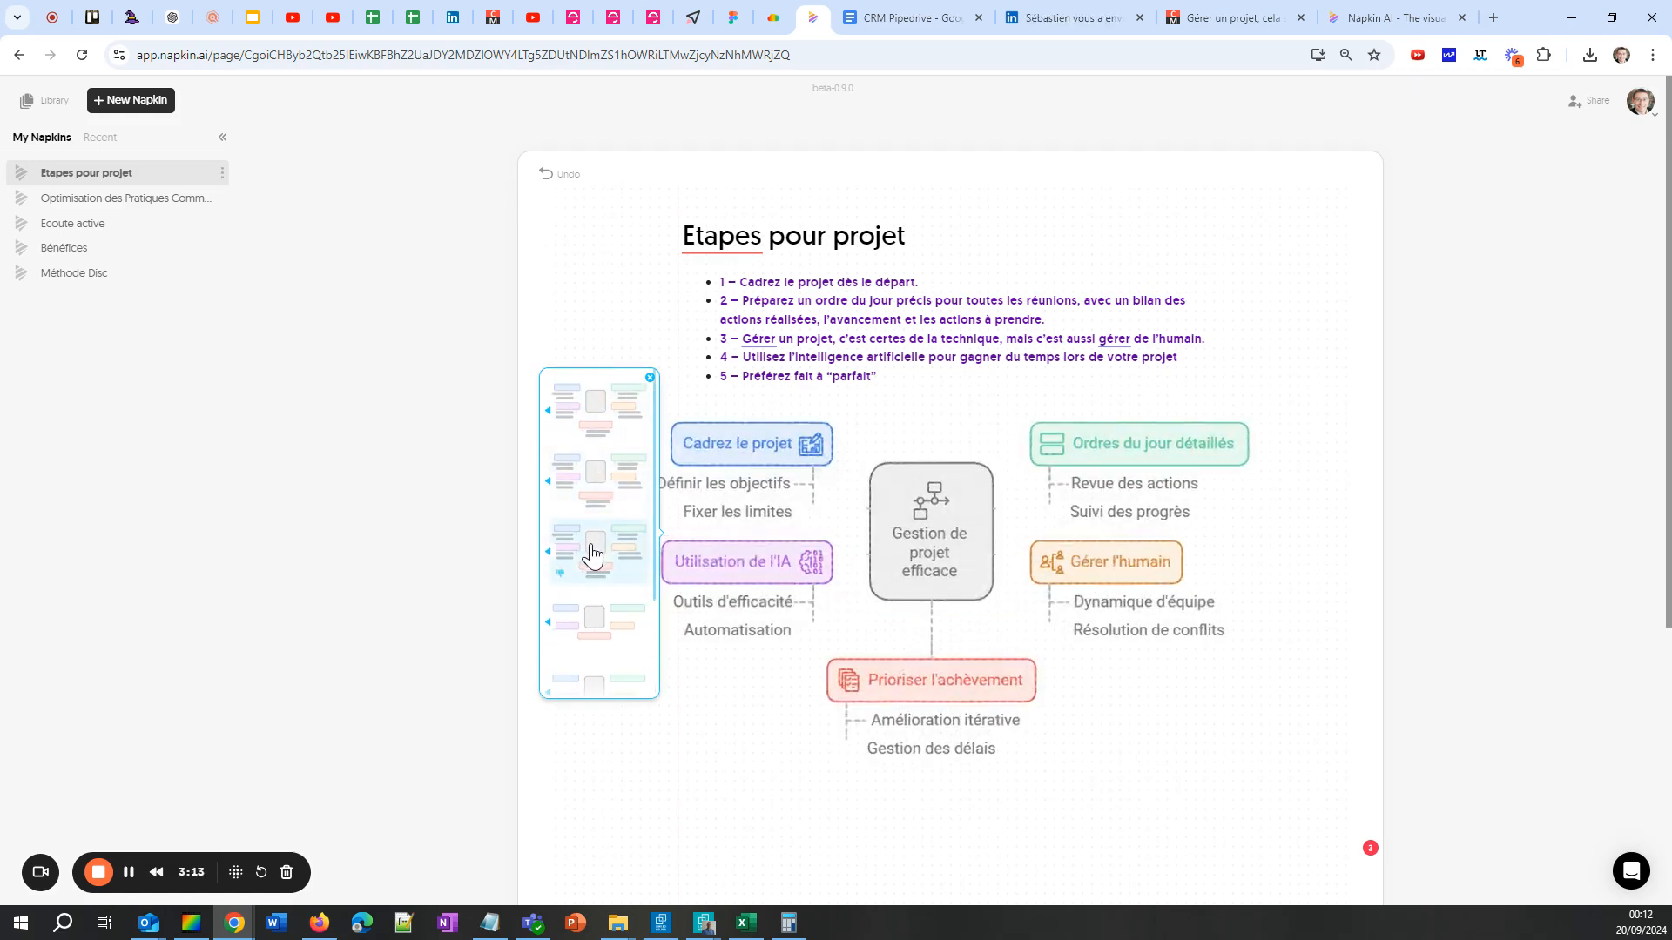
{"action": "left_click", "coordinate": [607, 473]}
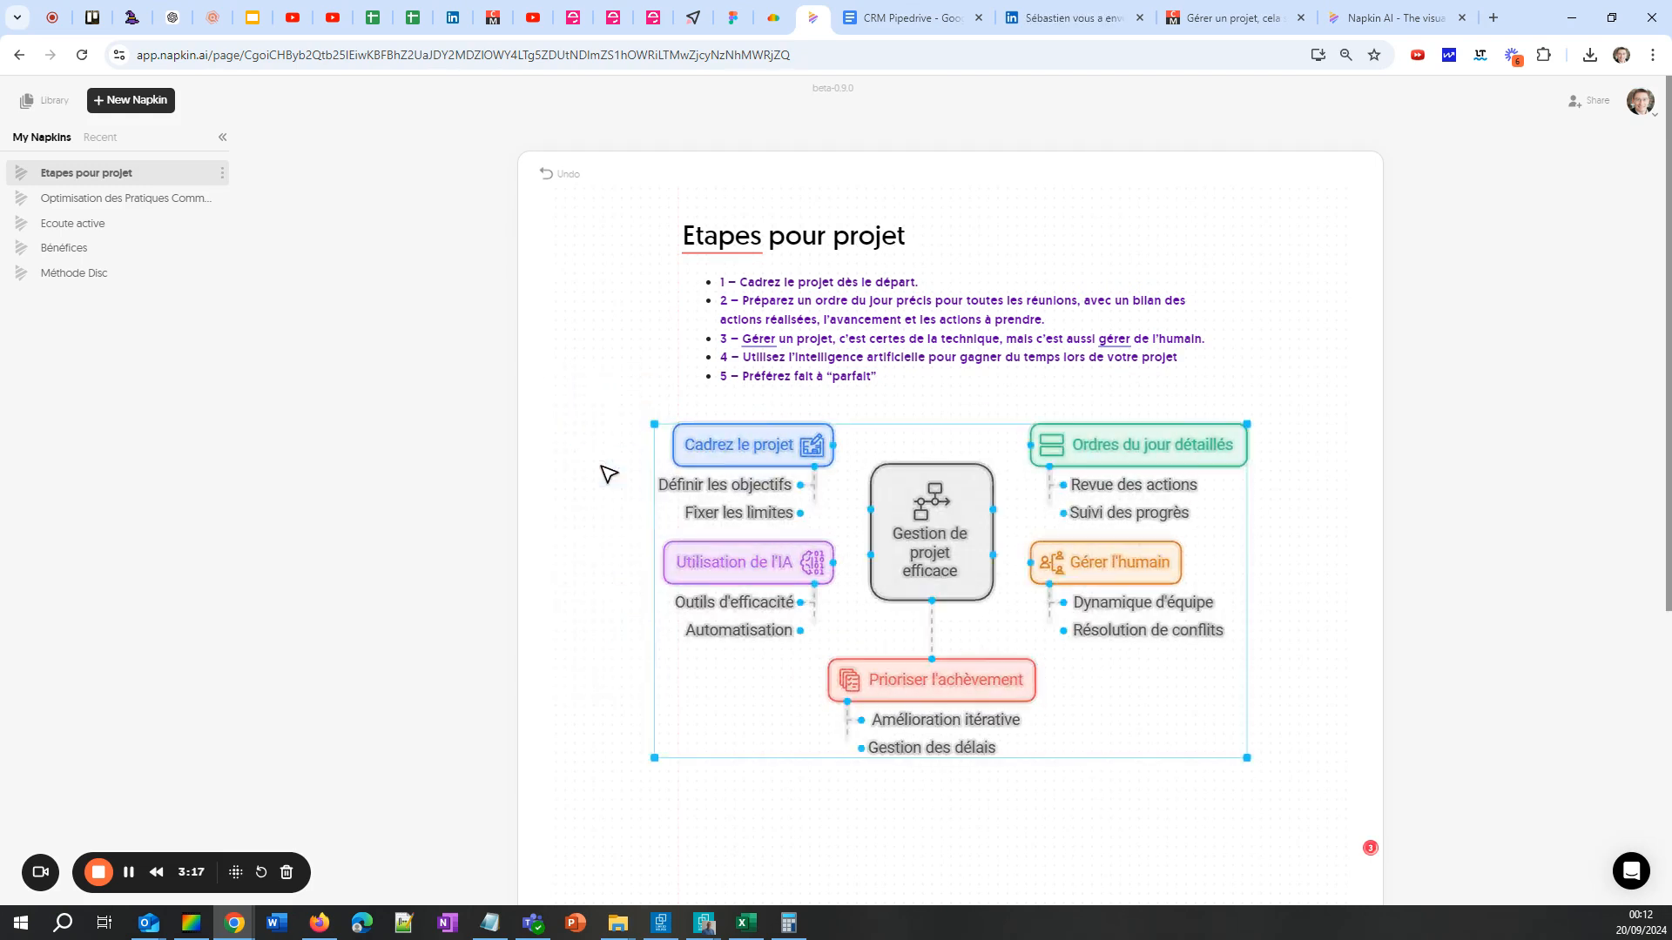
{"action": "left_click", "coordinate": [1337, 649]}
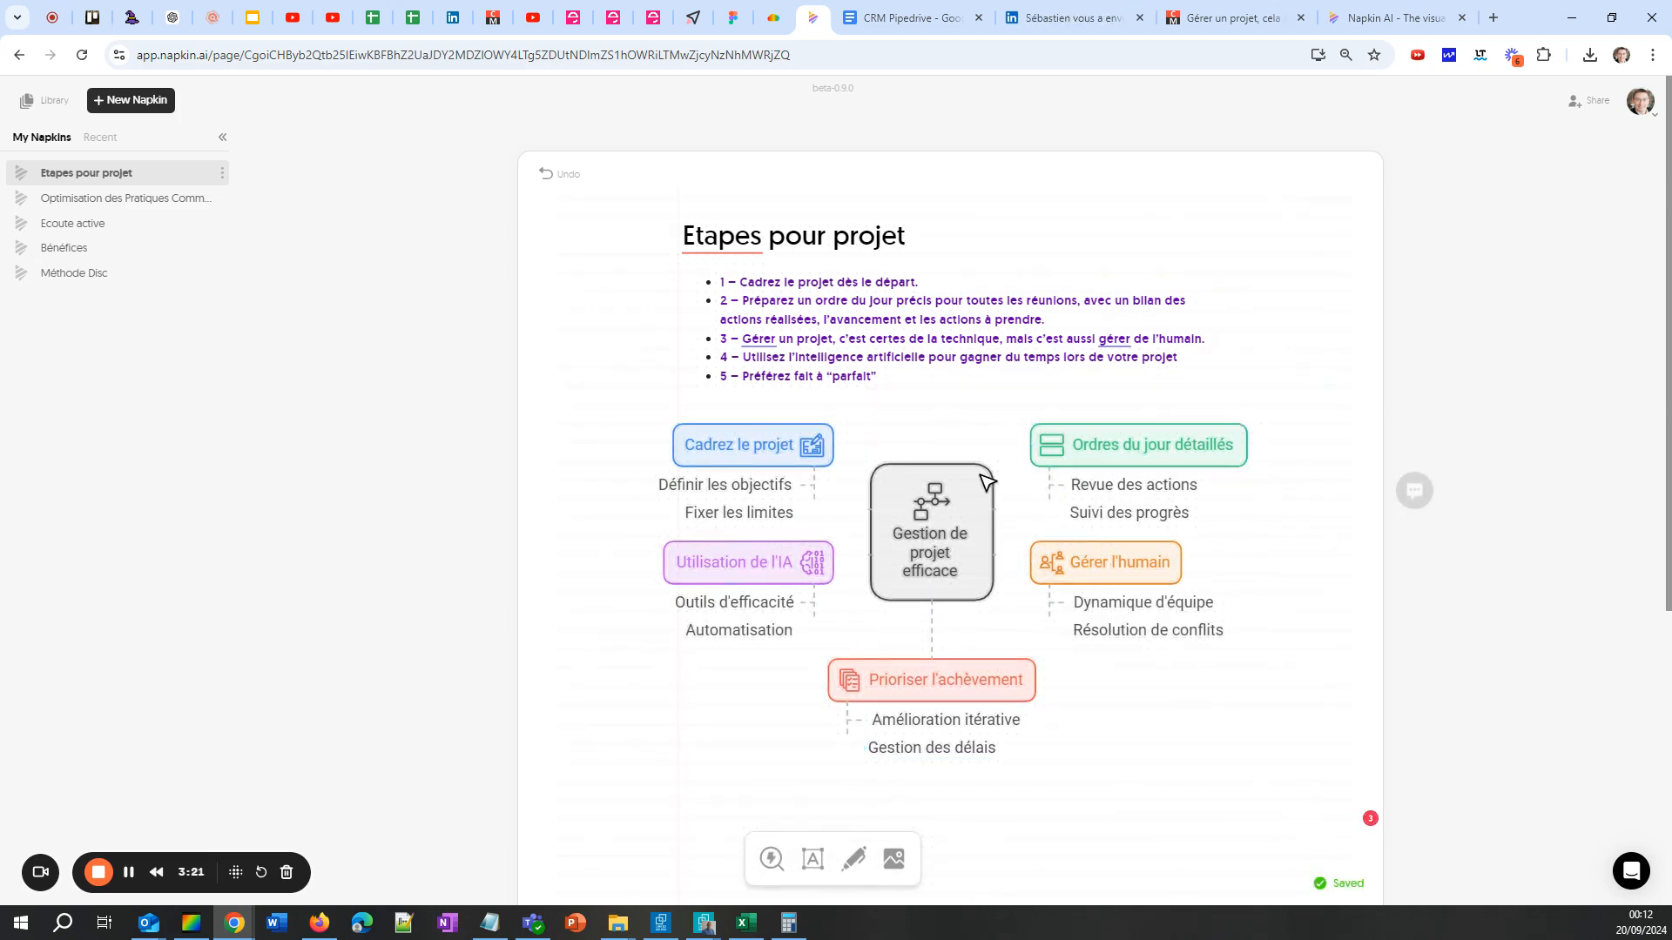
Step: Add a free text label "Gestion des déalis" below the mind map, beyond the "Prioriser l'achèvement" branch
{"action": "left_click", "coordinate": [813, 858]}
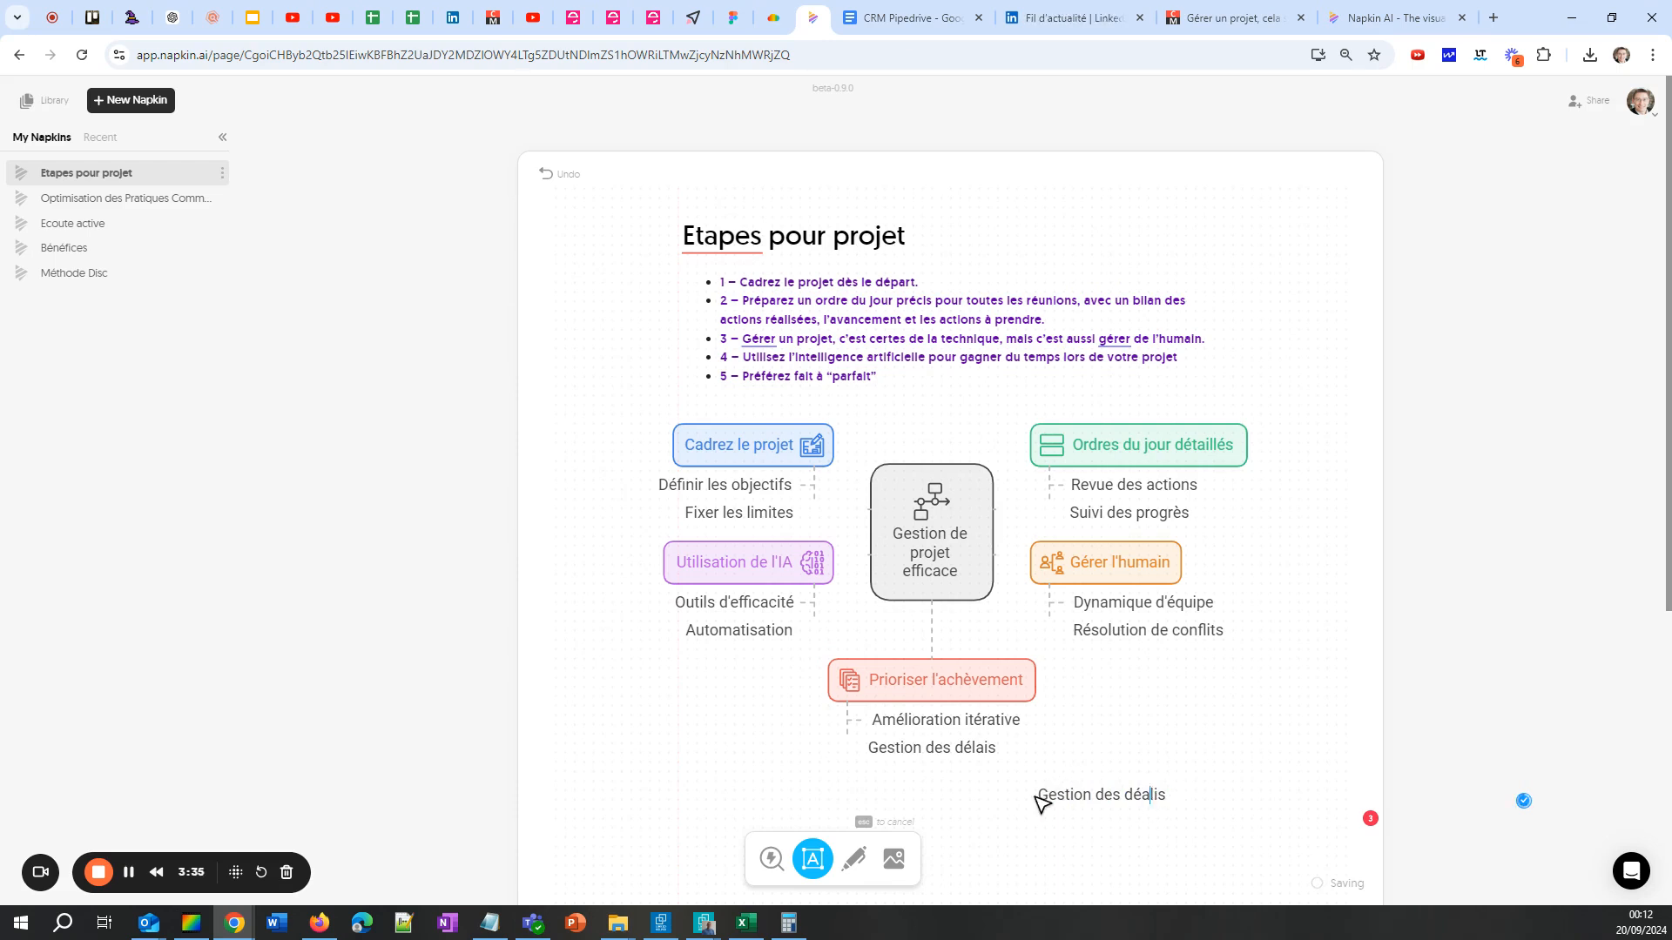
{"action": "left_click_drag", "start_coordinate": [1040, 795], "coordinate": [1119, 795]}
{"action": "left_click", "coordinate": [1164, 796]}
Step: Insert the "agenda" clipboard icon from the "project" icon suggestions
{"action": "left_click", "coordinate": [769, 860]}
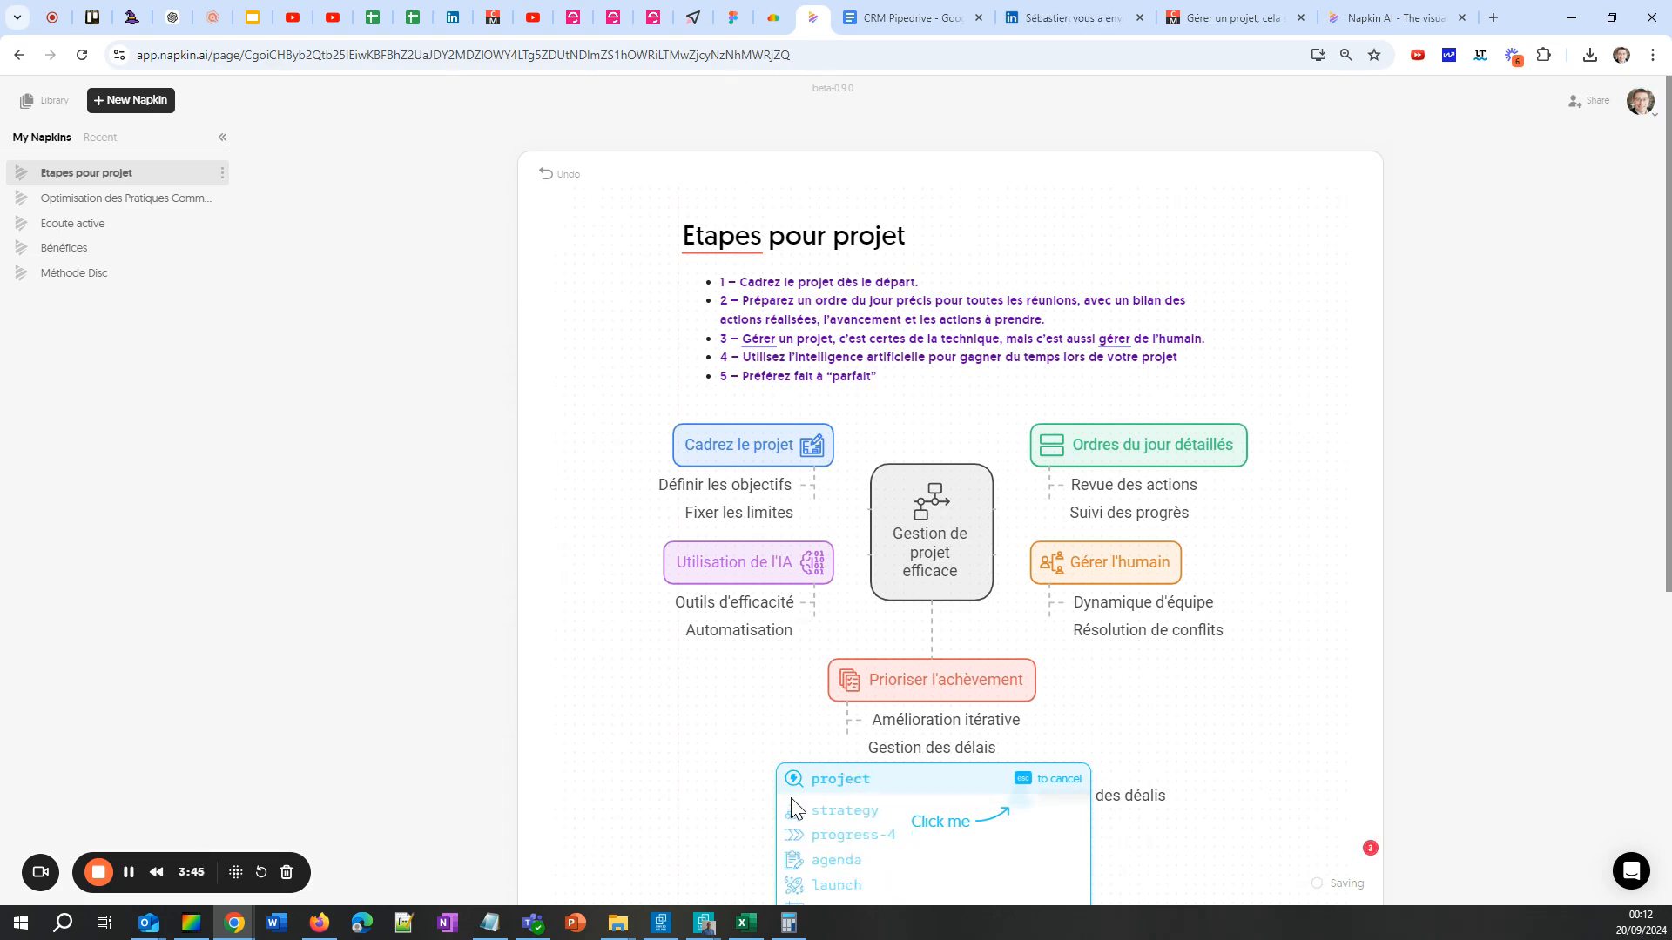
{"action": "key", "text": "Down"}
{"action": "key", "text": "Down"}
{"action": "key", "text": "Down"}
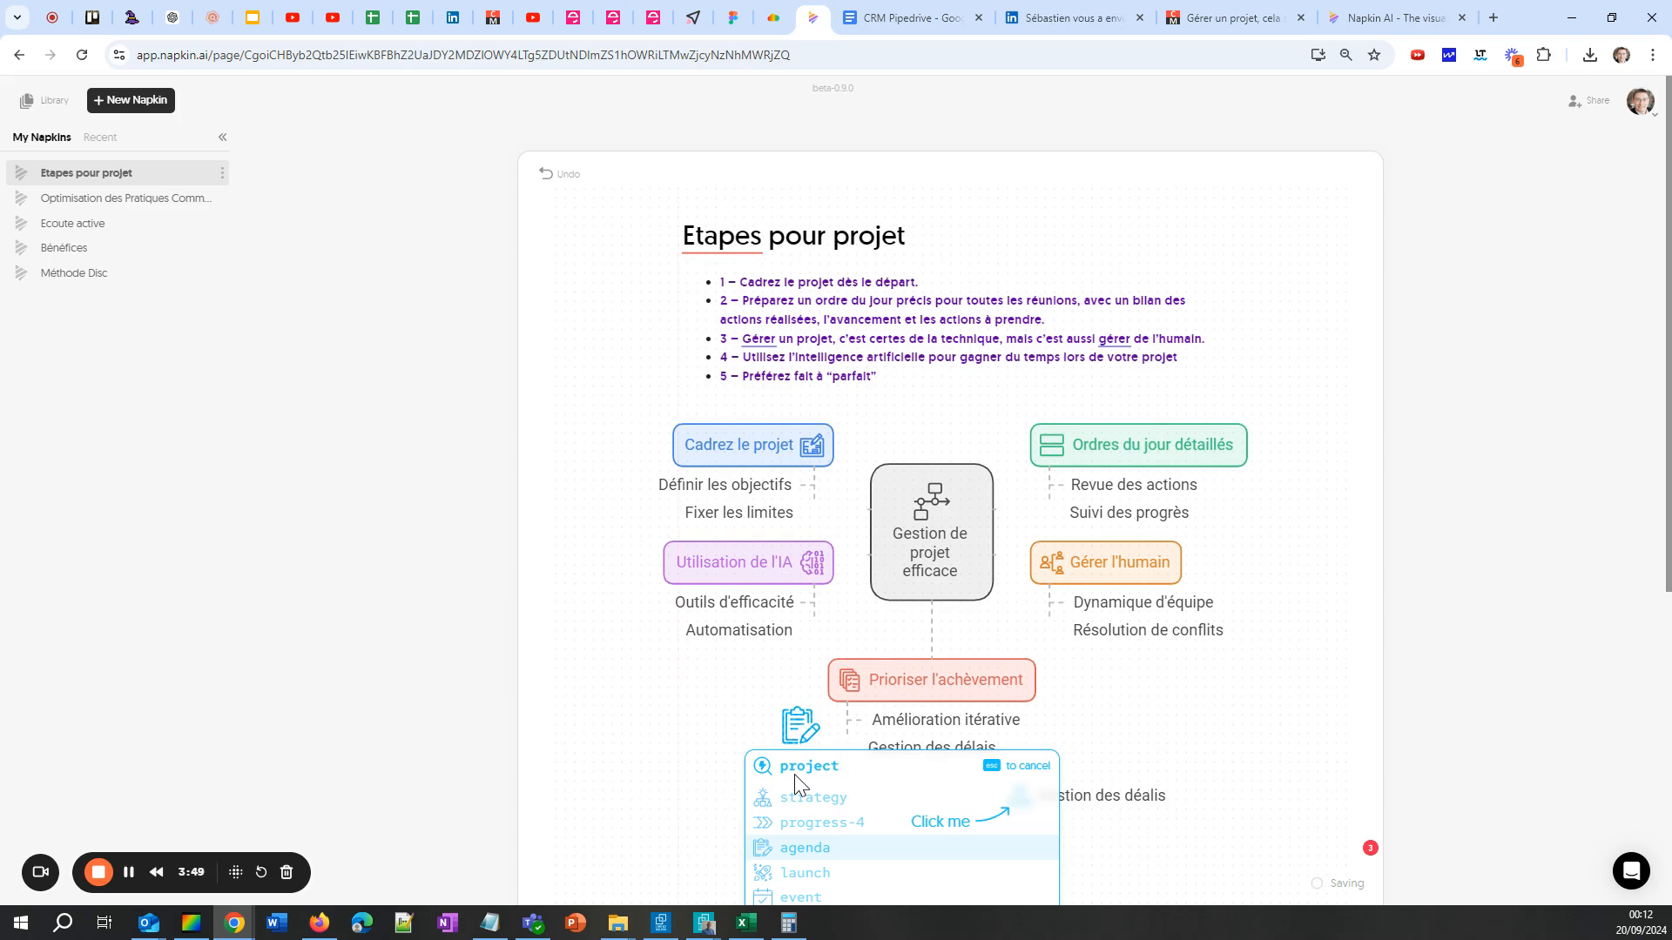
{"action": "key", "text": "Return"}
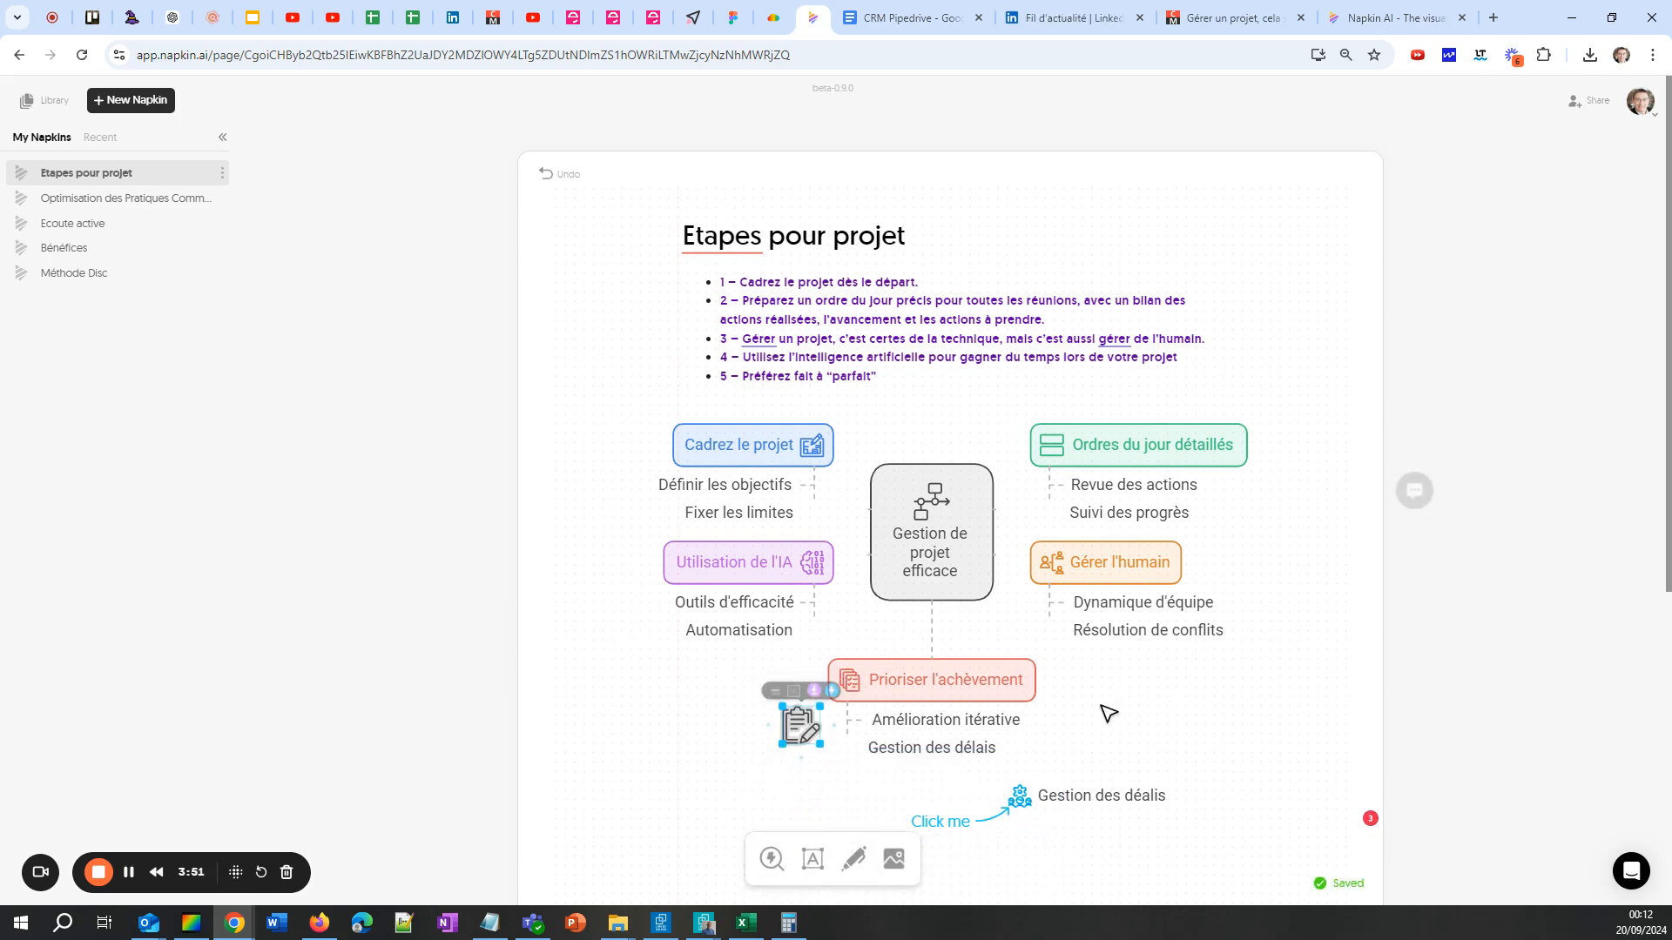
Step: Place the clipboard icon and "Gestion des déalis" label beside "Prioriser l'achèvement", and connect the icon to the central box with a line
{"action": "left_click_drag", "start_coordinate": [810, 723], "coordinate": [1110, 703]}
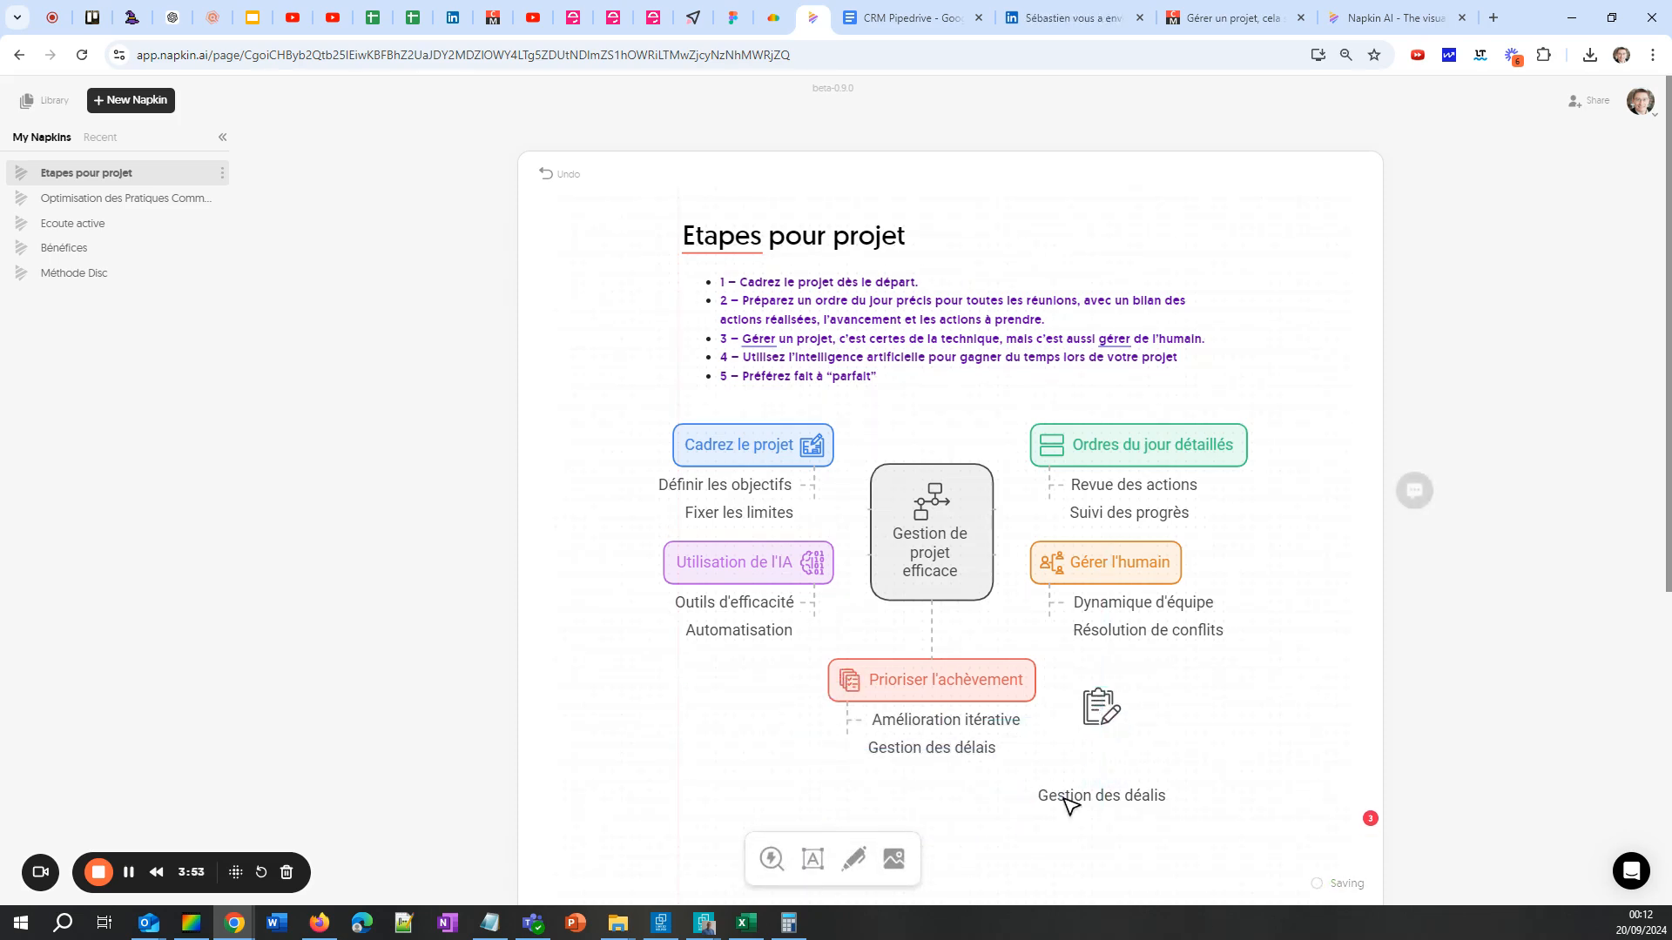
{"action": "left_click_drag", "start_coordinate": [1069, 800], "coordinate": [1159, 725]}
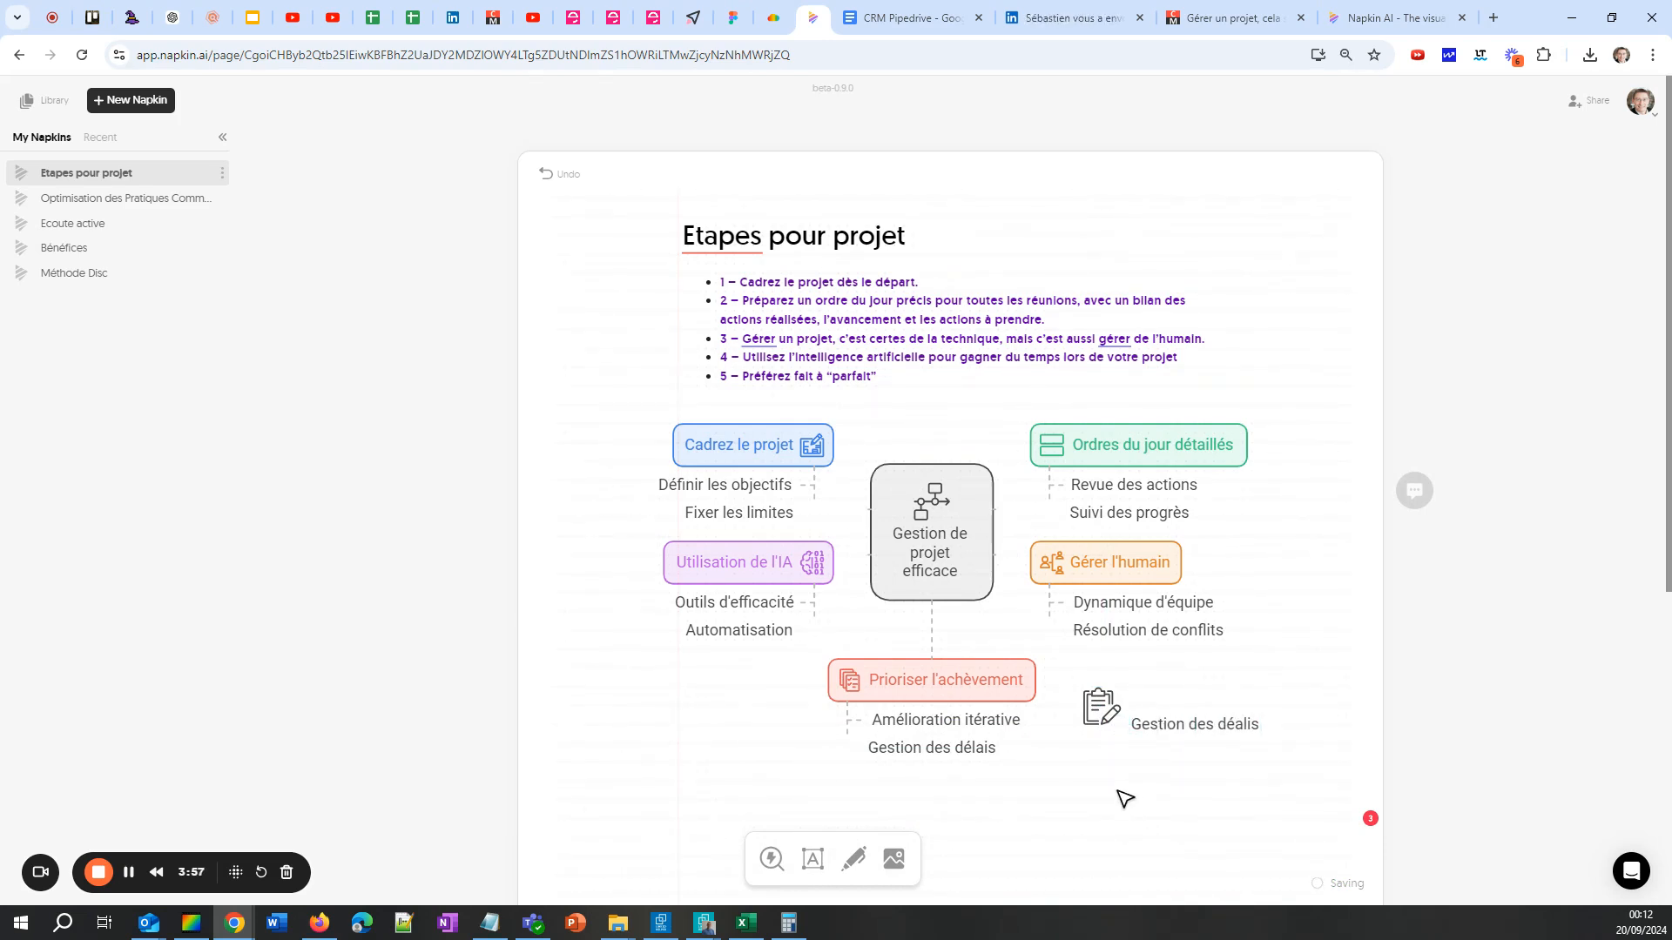
{"action": "left_click", "coordinate": [854, 859]}
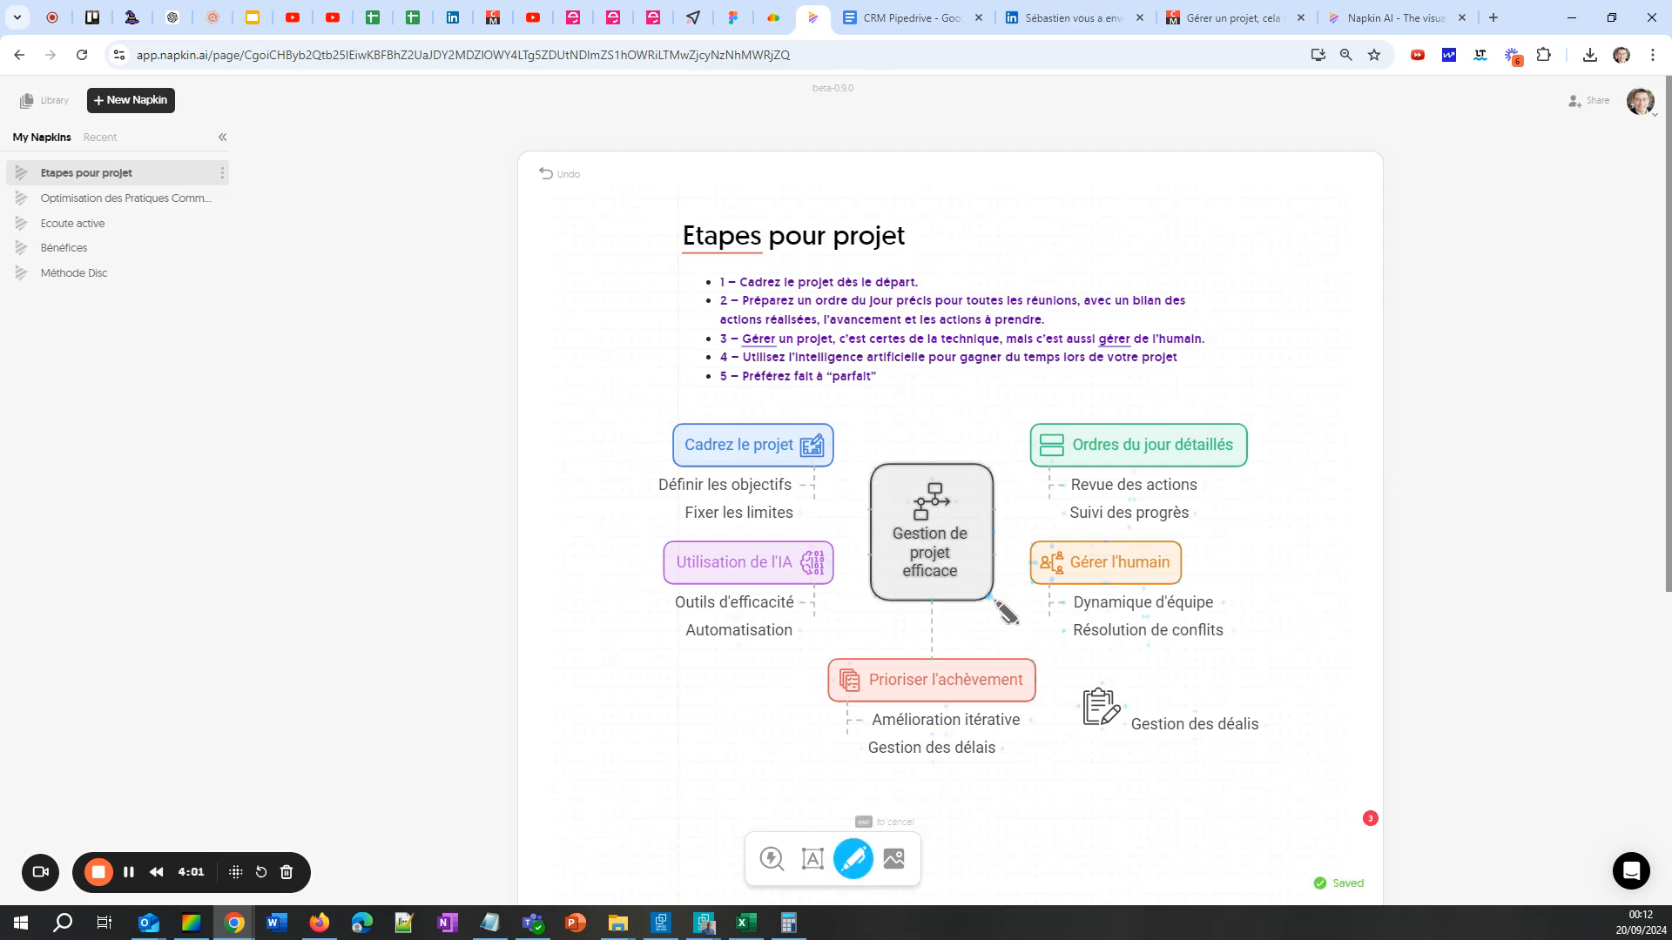
{"action": "left_click_drag", "start_coordinate": [996, 600], "coordinate": [1088, 690]}
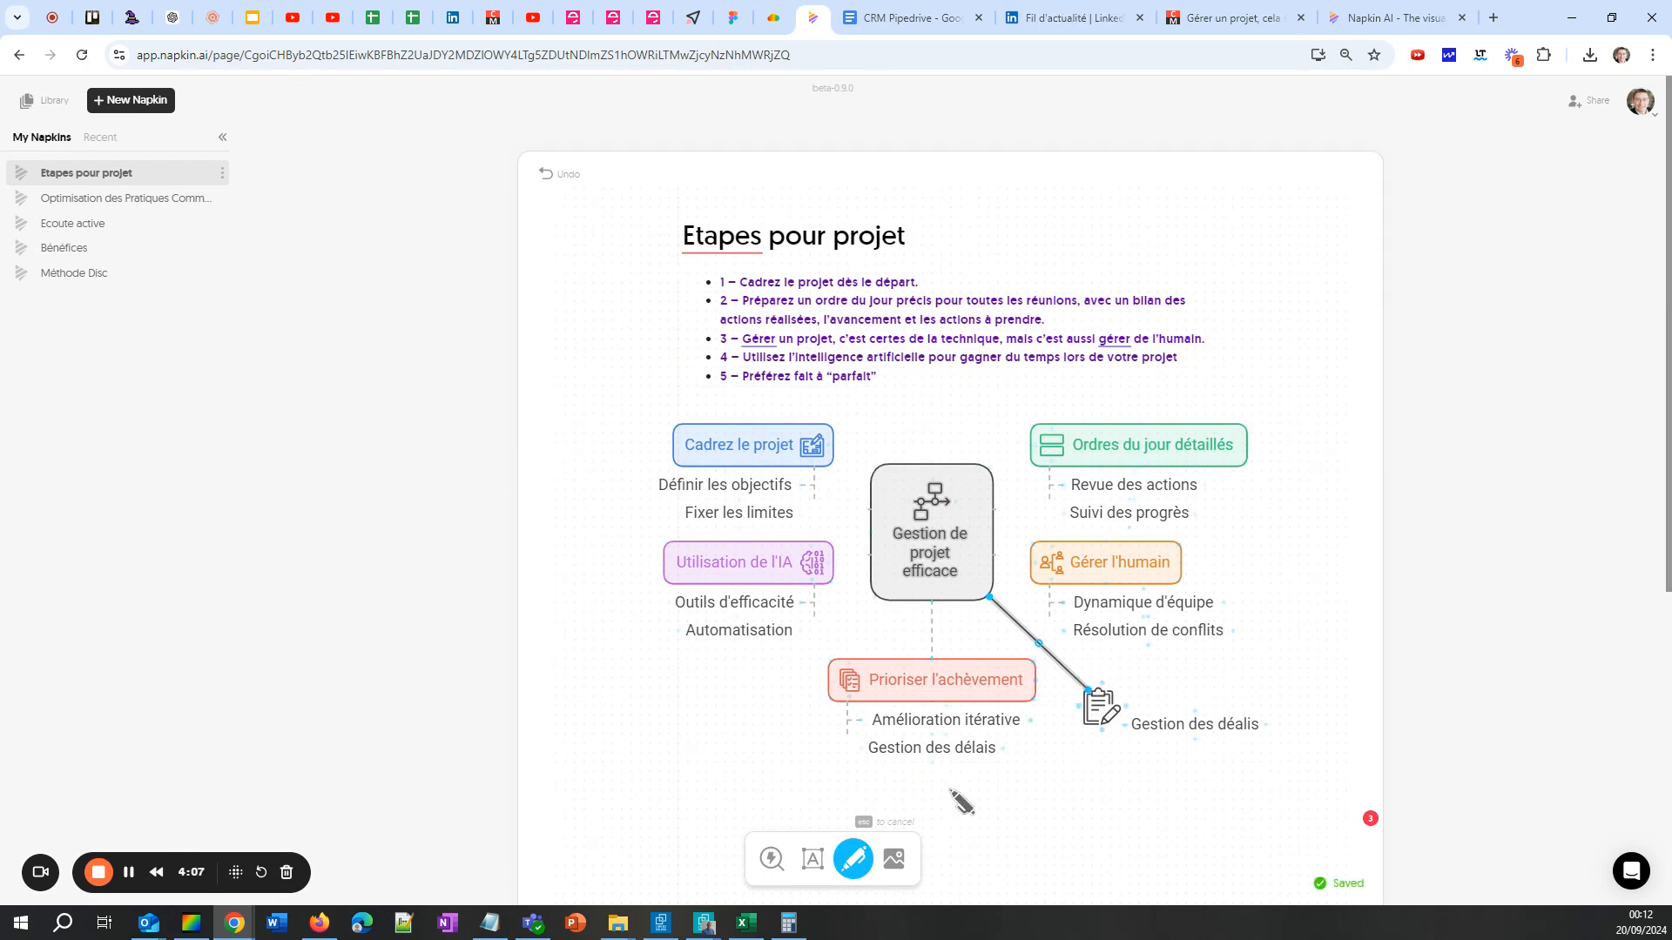
Step: Insert the black-and-white stone wall and stairs photo from the image library, then delete it from the napkin
{"action": "left_click", "coordinate": [897, 860]}
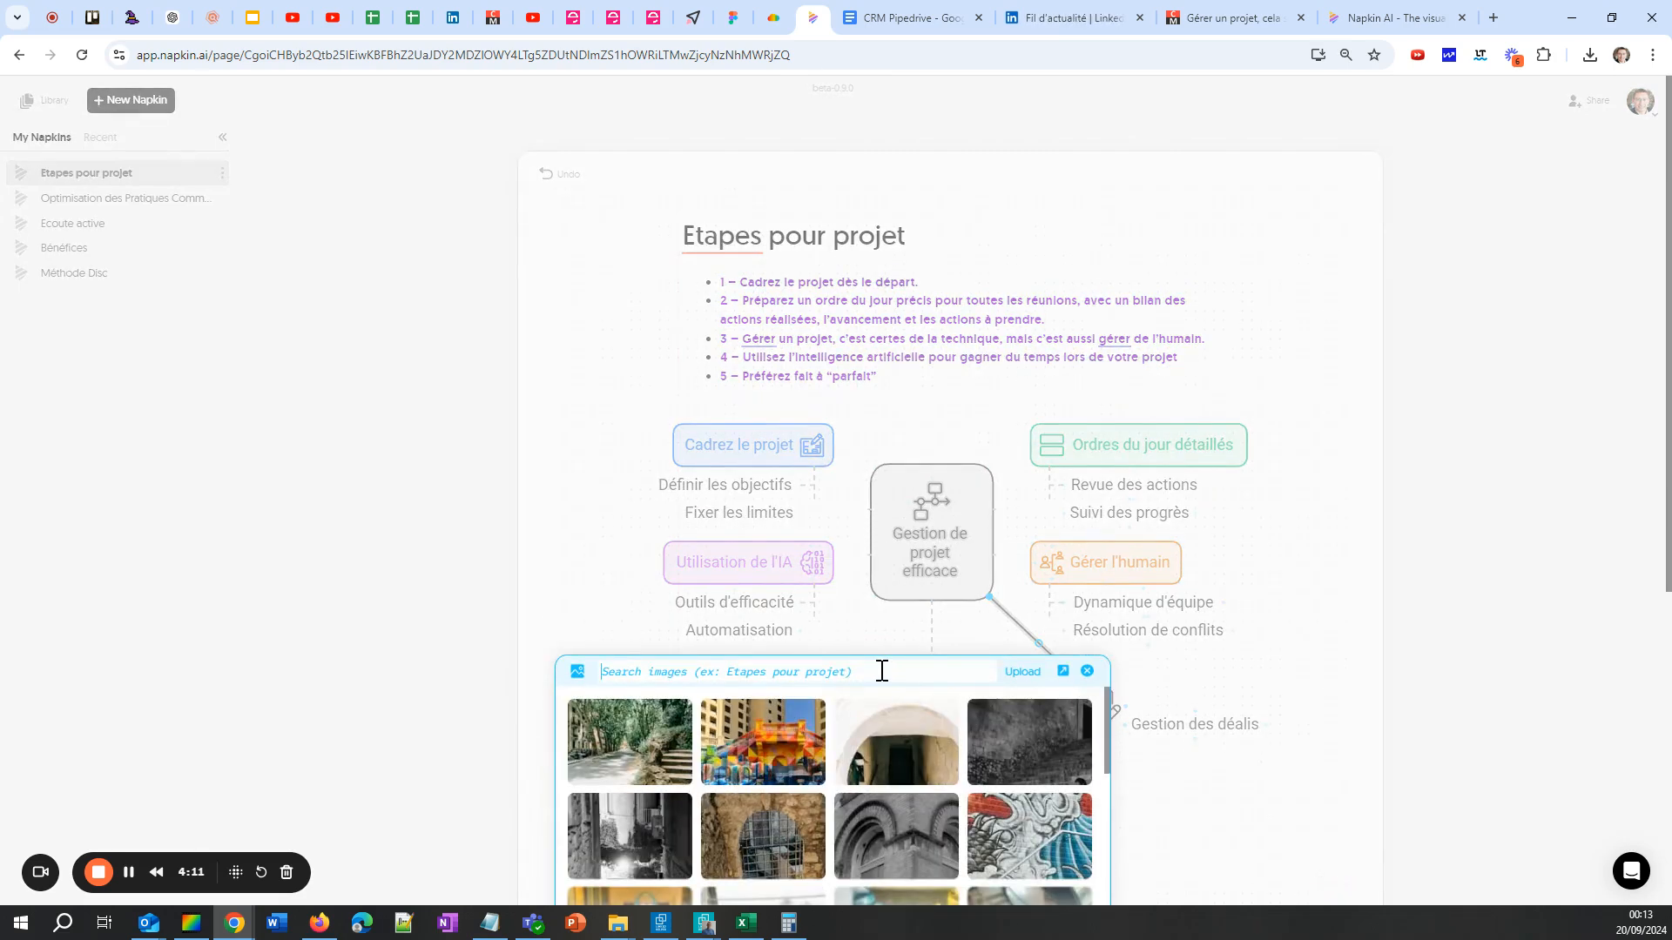
{"action": "left_click", "coordinate": [1003, 721]}
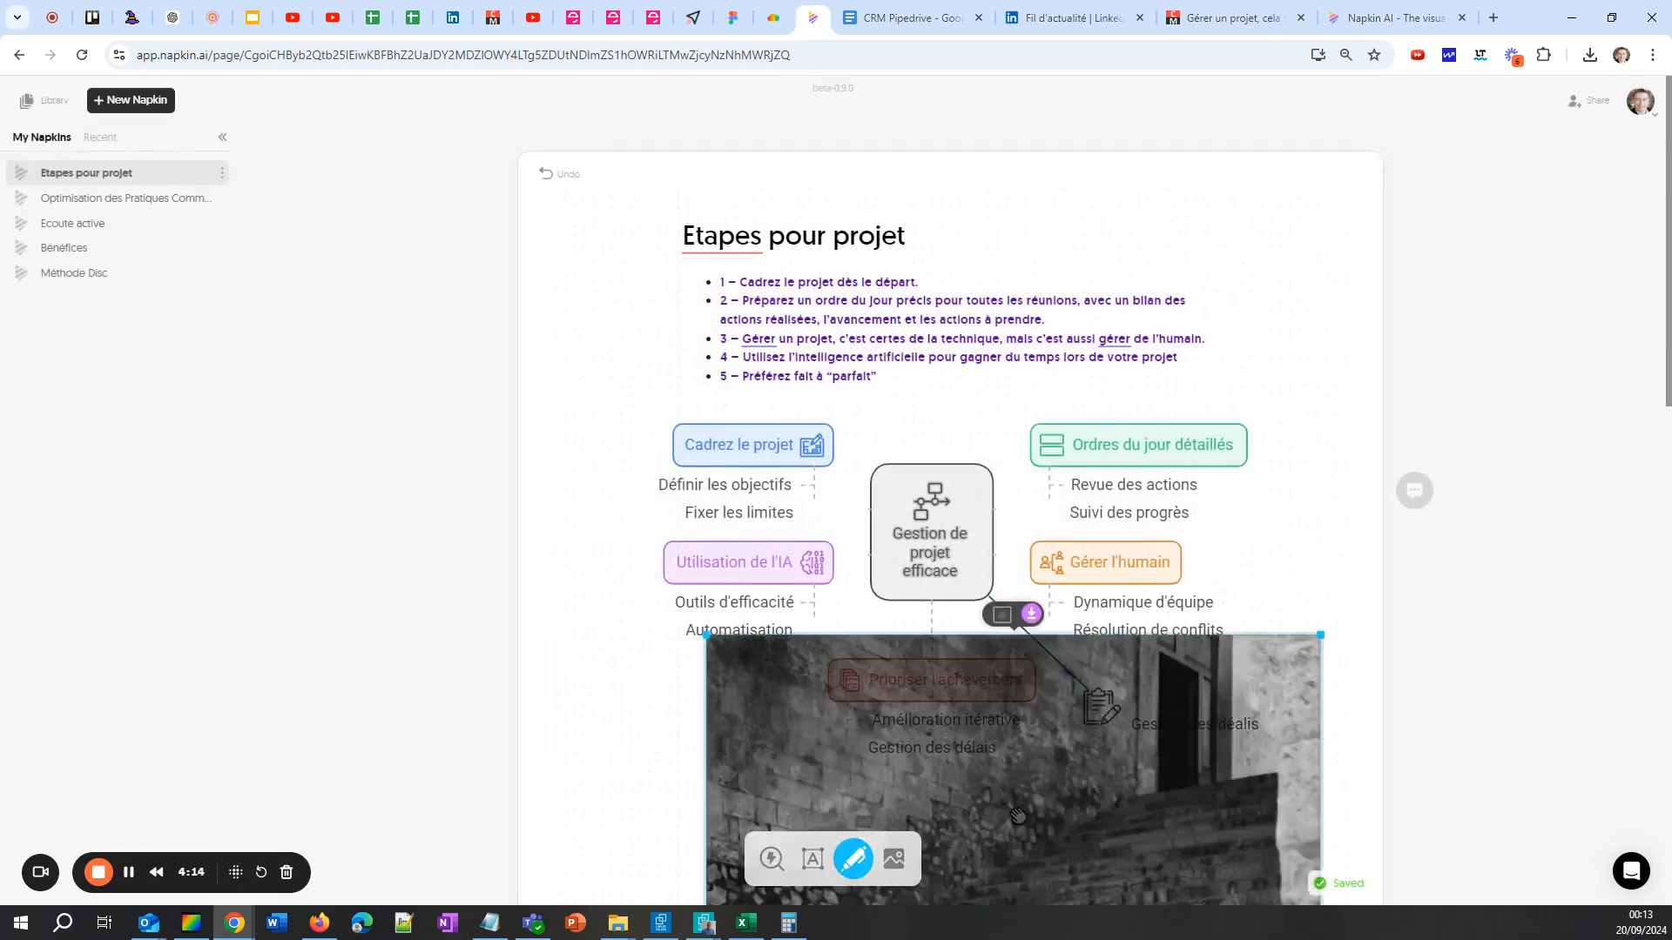
{"action": "scroll", "coordinate": [1002, 718], "scroll_direction": "down", "scroll_amount": 3}
{"action": "left_click_drag", "start_coordinate": [1004, 719], "coordinate": [979, 673]}
{"action": "key", "text": "Delete"}
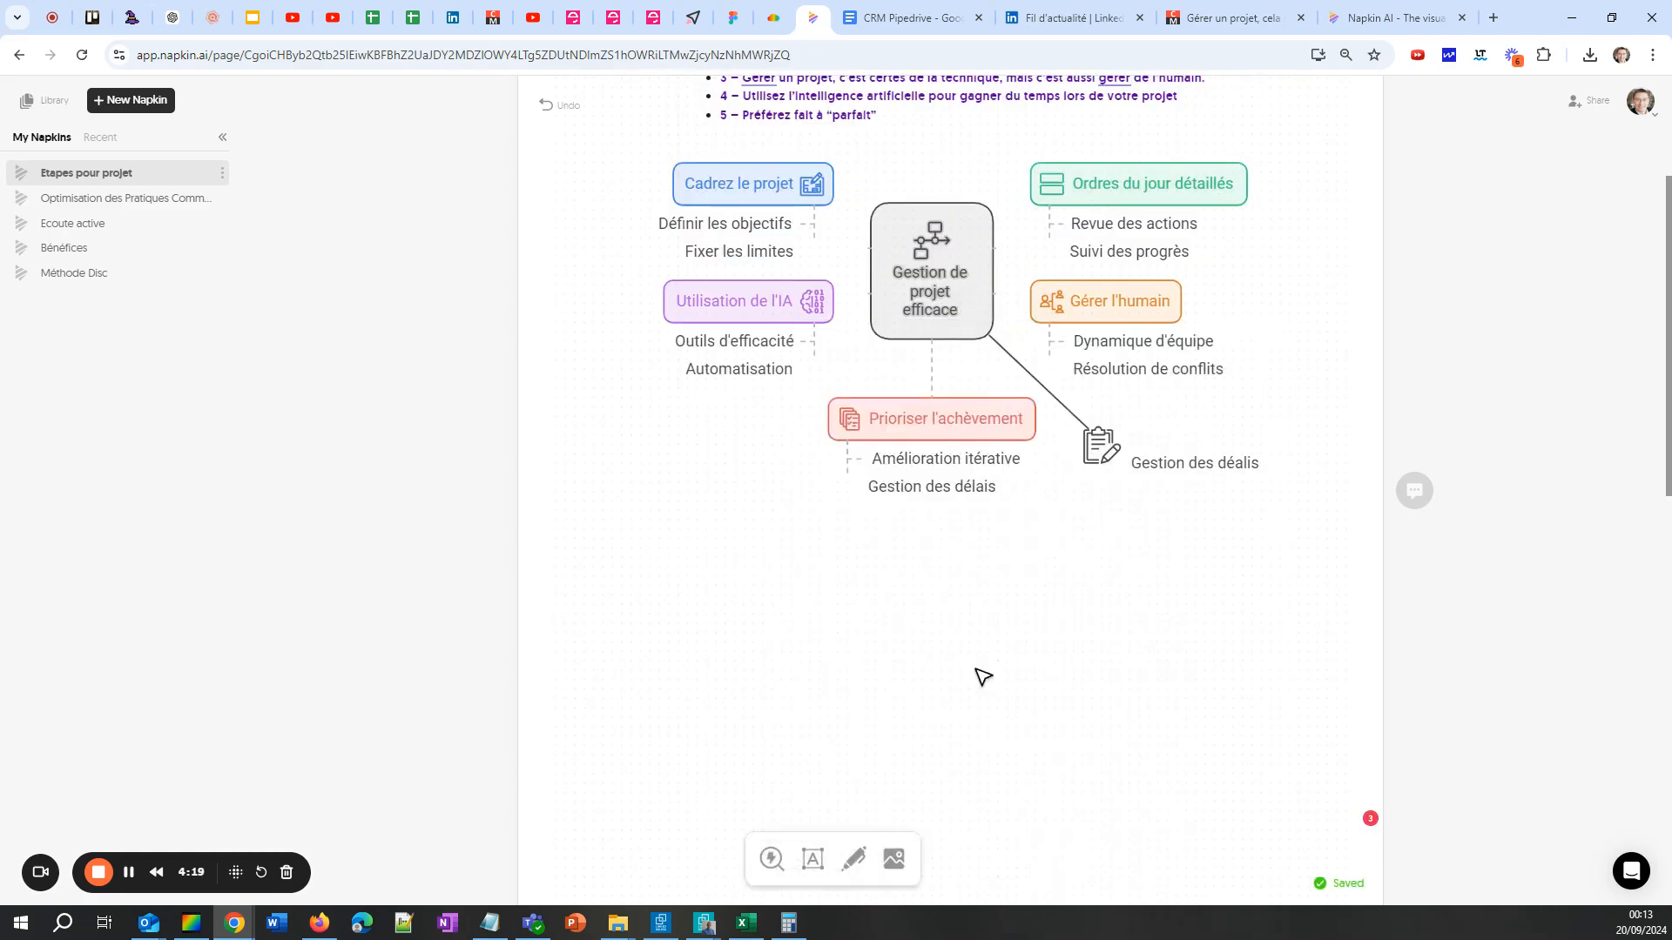
Step: Export the napkin as a single continuous page PDF and open the downloaded file to check the diagram
{"action": "scroll", "coordinate": [1010, 615], "scroll_direction": "up", "scroll_amount": 2}
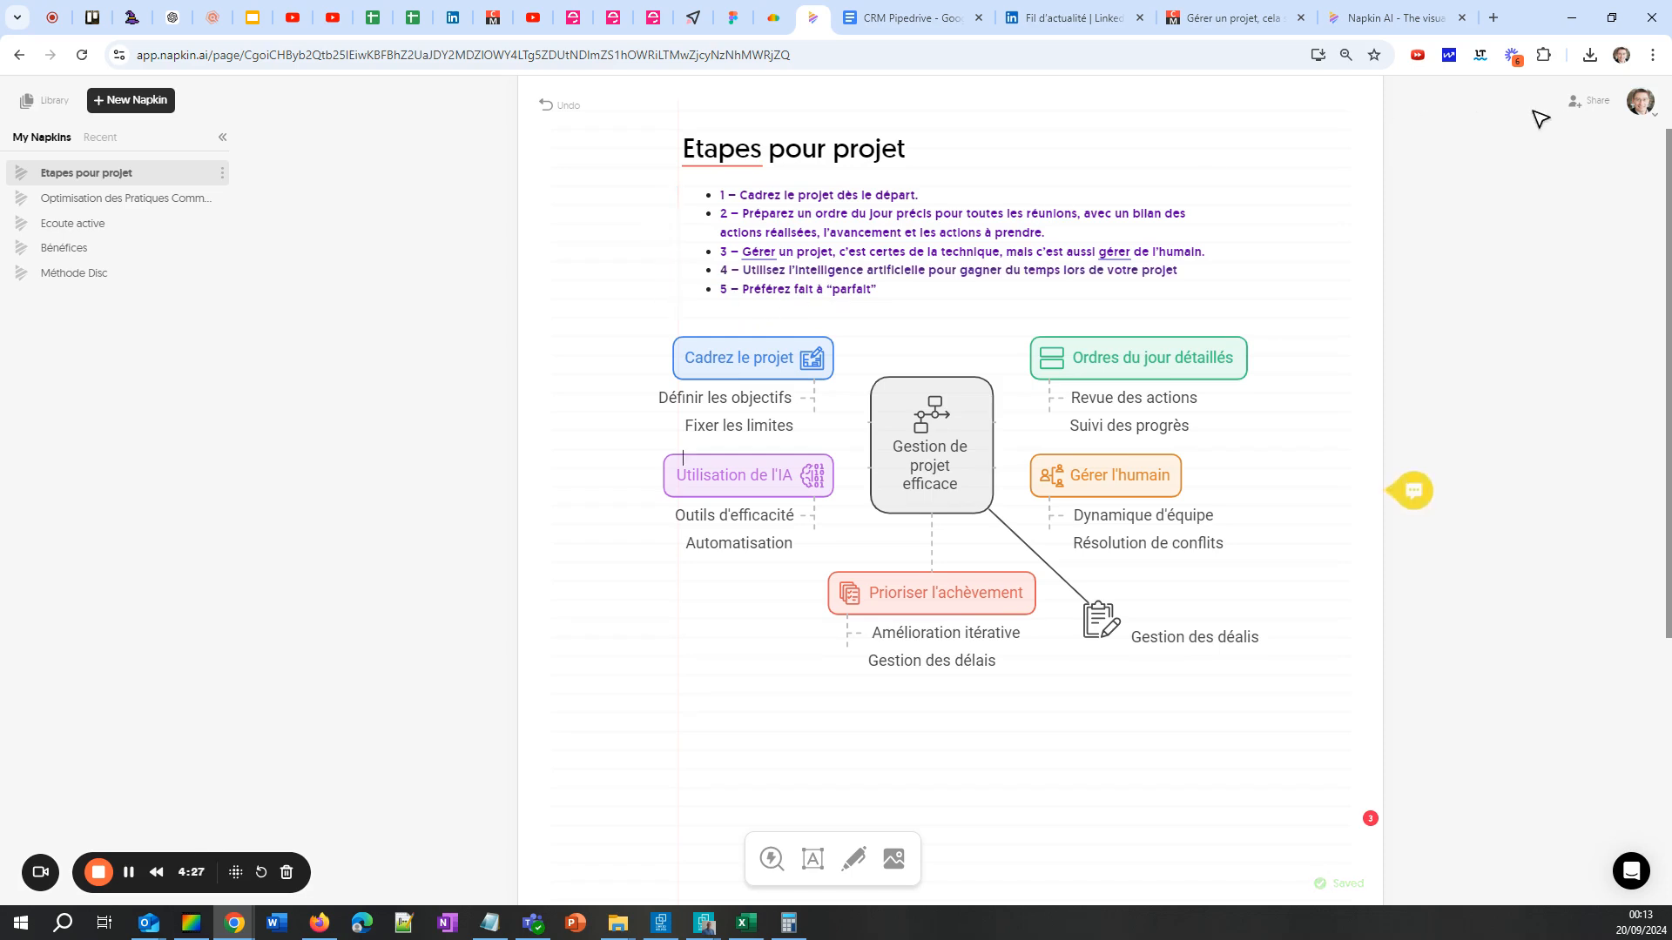
{"action": "left_click", "coordinate": [1584, 103]}
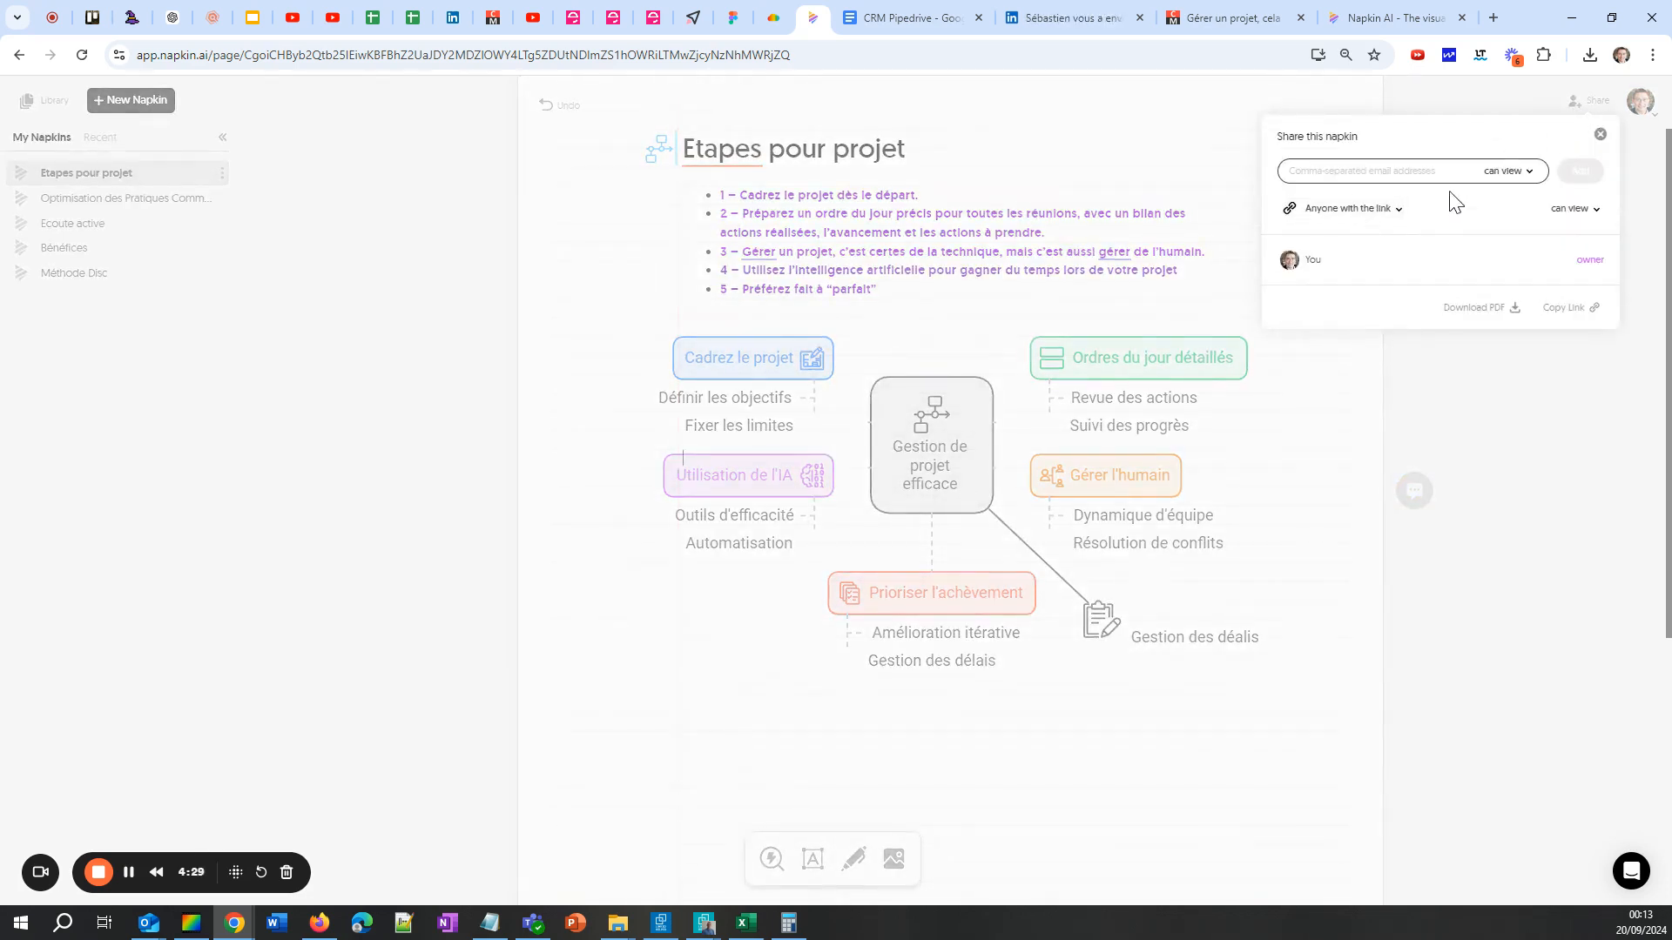
{"action": "left_click", "coordinate": [1500, 310]}
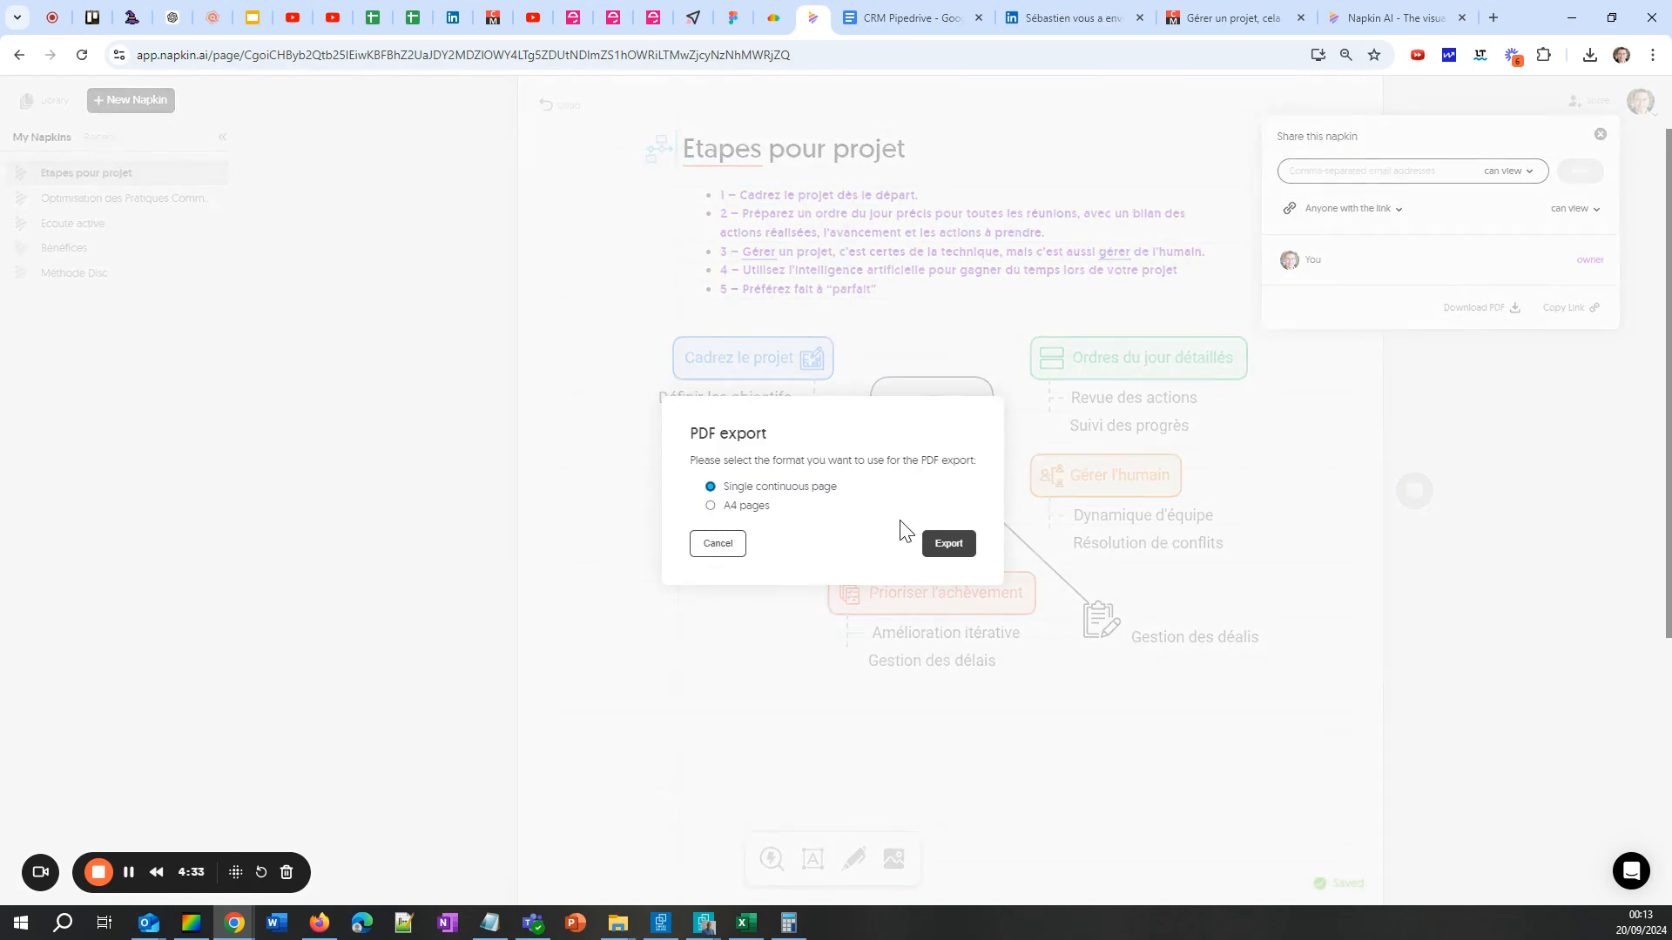
{"action": "left_click", "coordinate": [946, 546]}
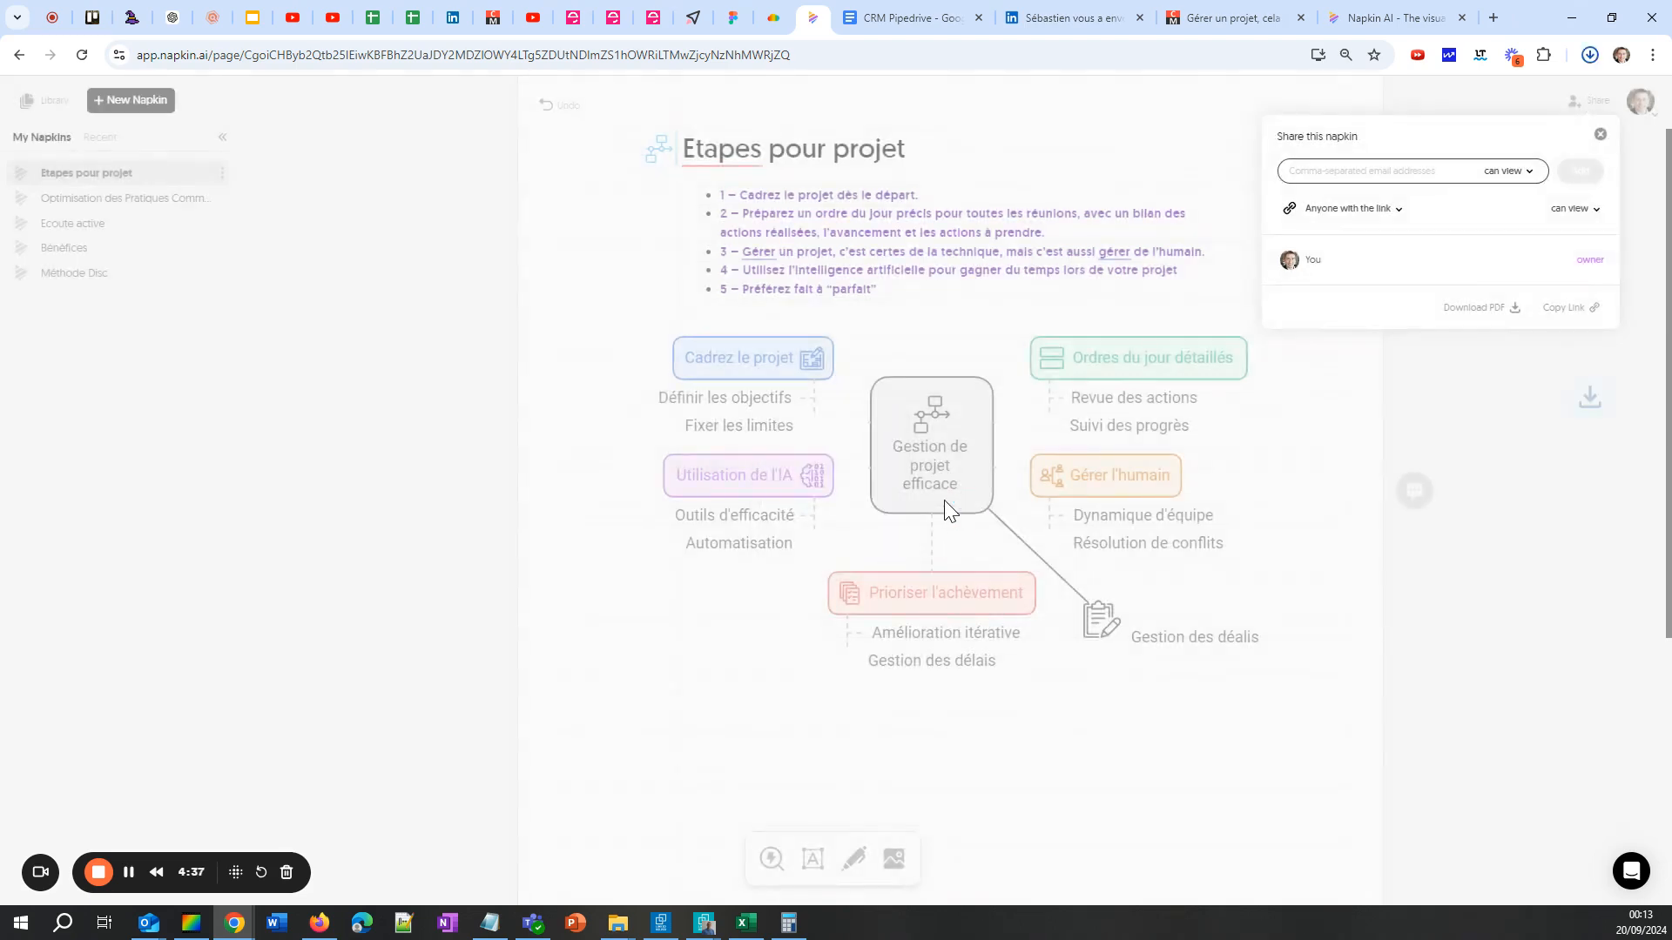
{"action": "left_click", "coordinate": [1434, 94]}
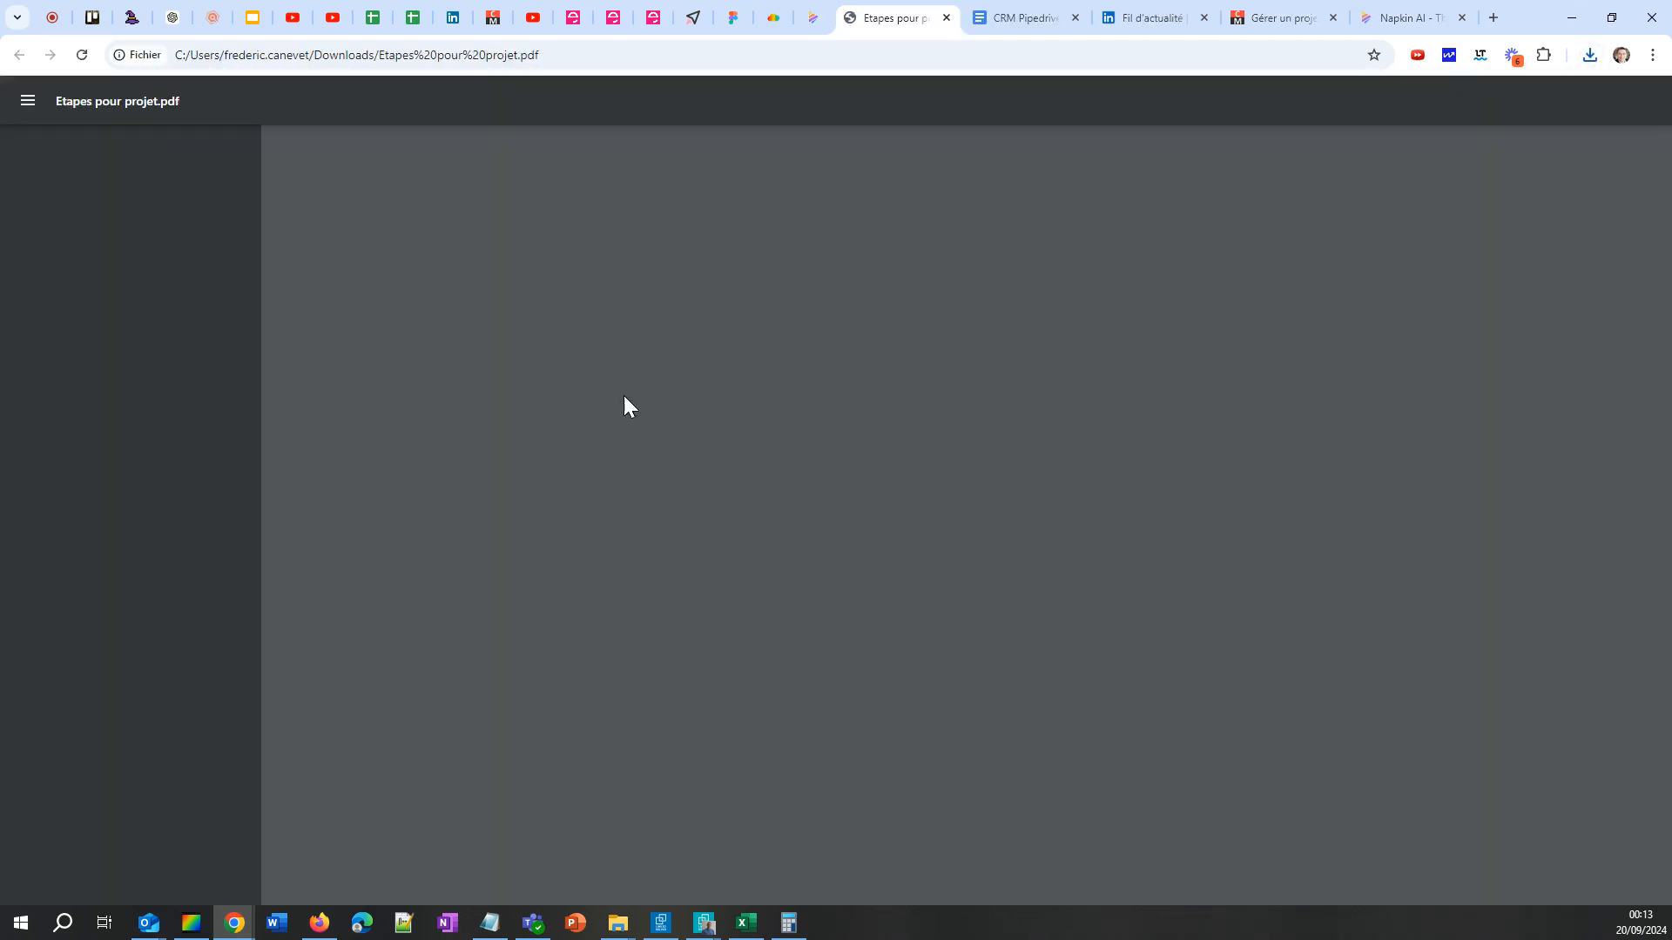
{"action": "scroll", "coordinate": [654, 377], "scroll_direction": "down", "scroll_amount": 3}
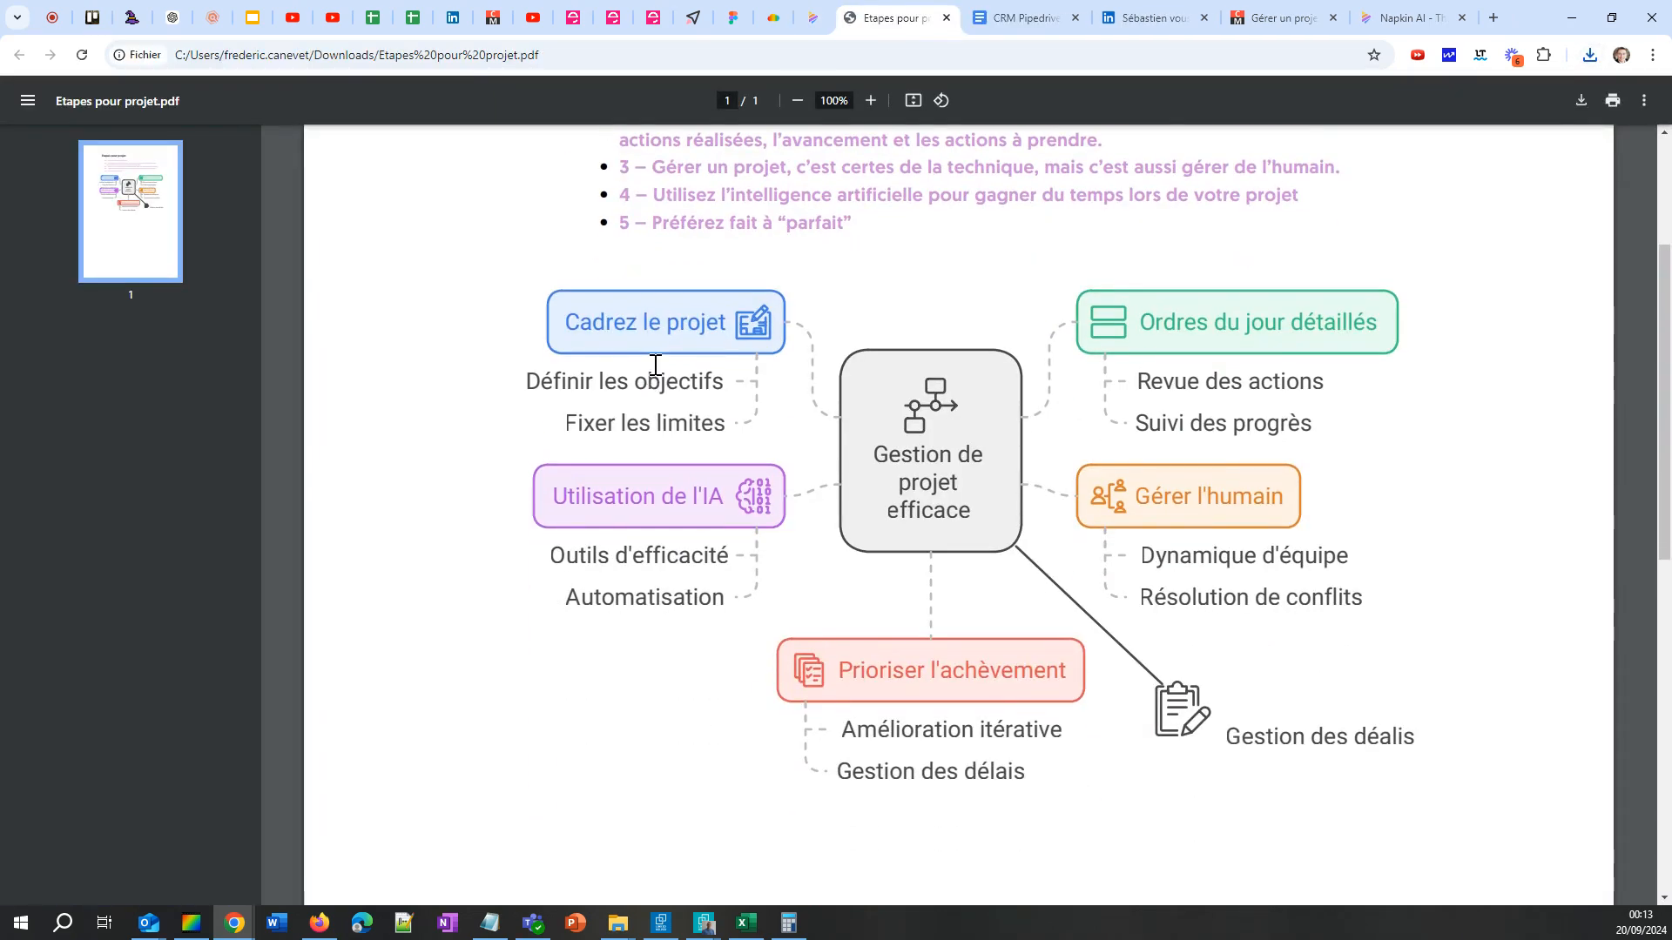